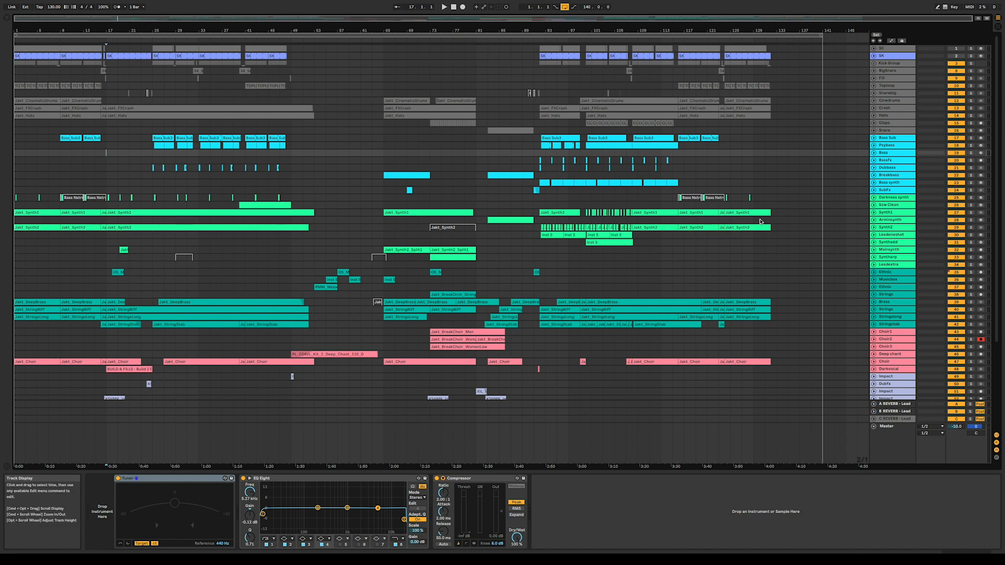
# Set the playback start to bar 25, where the bass clips begin again, and play the full arrangement from there.
pyautogui.moveTo(136, 31); pyautogui.dragTo(136, 76)
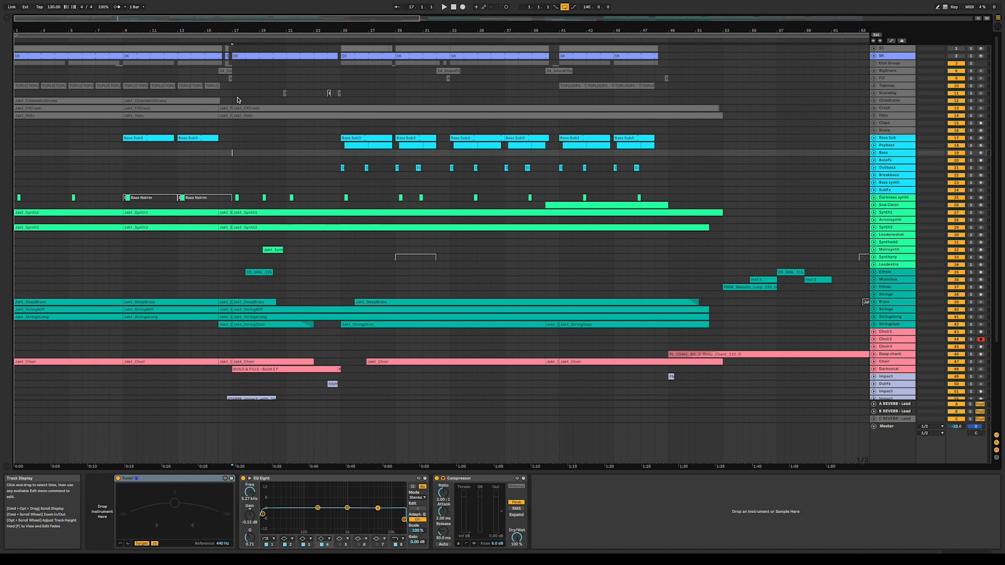
pyautogui.click(343, 78)
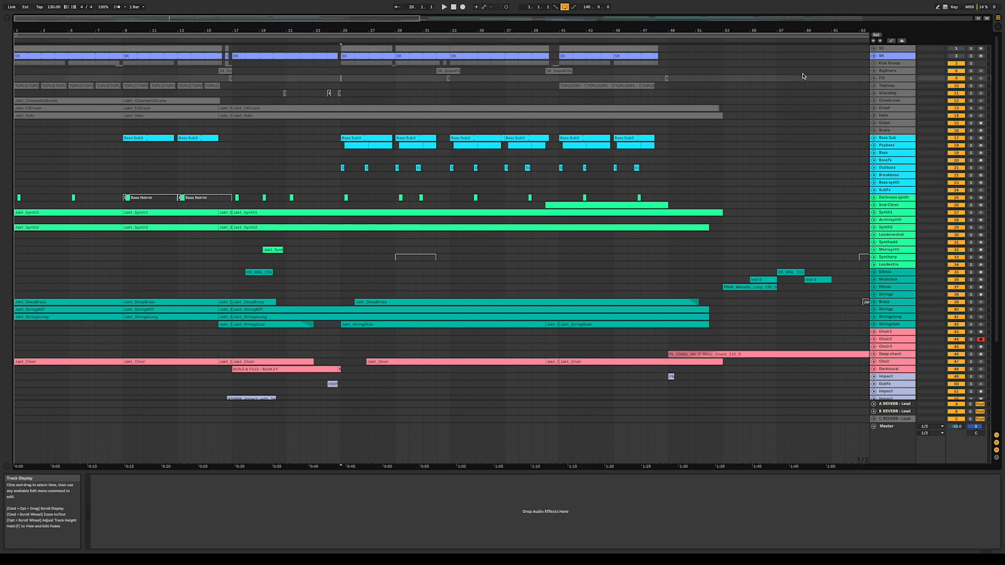
pyautogui.moveTo(347, 27); pyautogui.dragTo(347, 55)
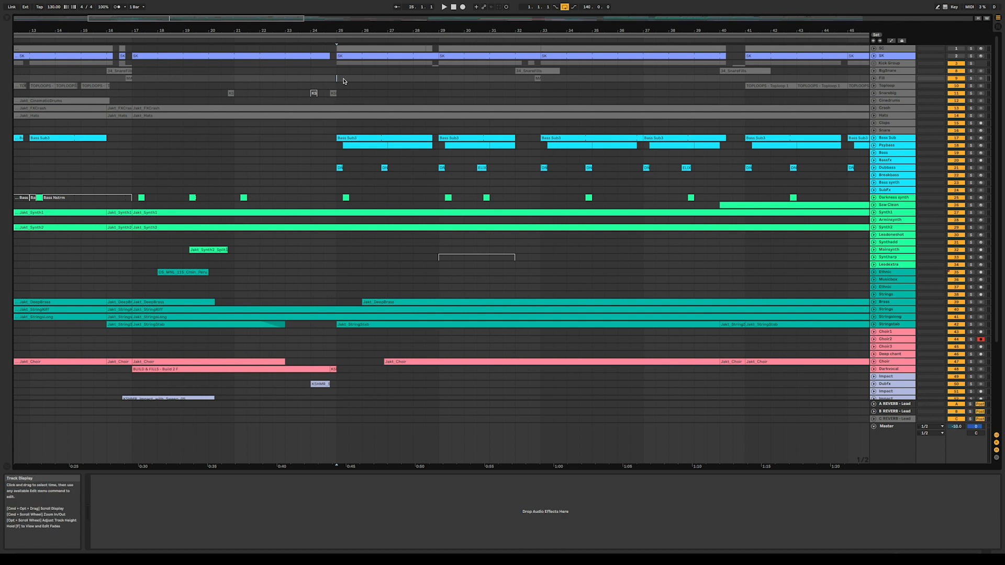
pyautogui.press('space')
# Expand the Kick Group, solo it, and play the layered kicks from bar 25.
pyautogui.click(874, 64)
pyautogui.click(971, 63)
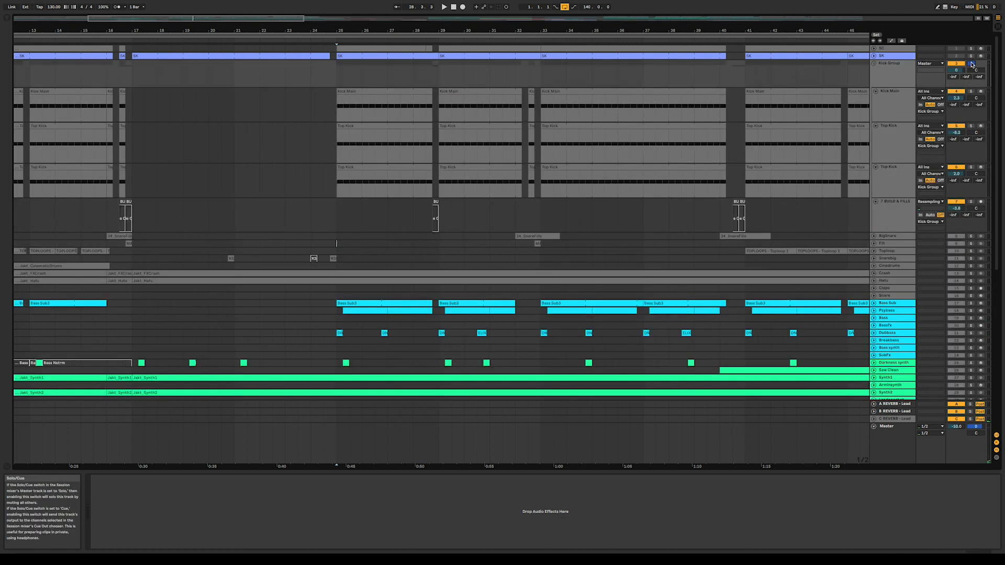
pyautogui.click(337, 106)
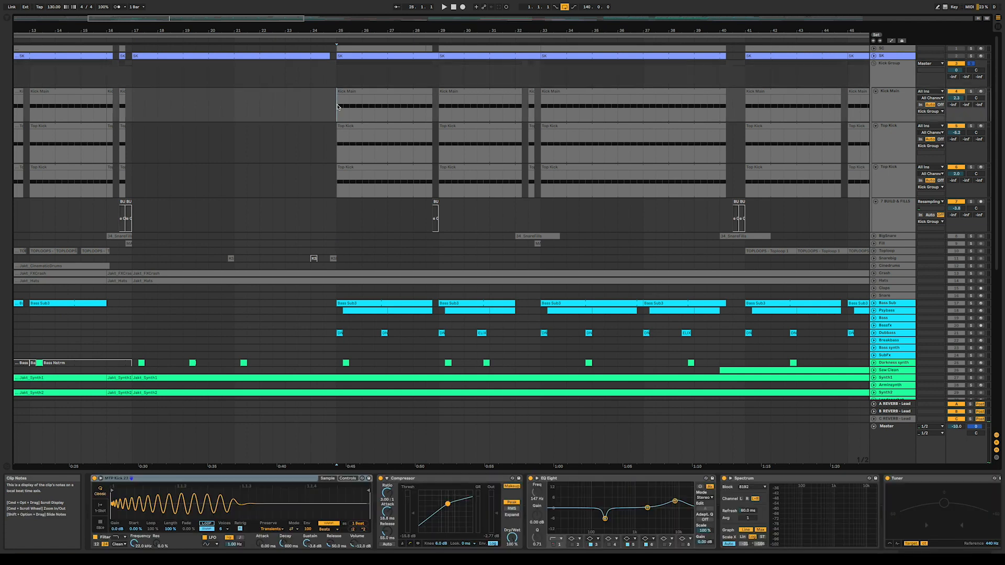
pyautogui.press('space')
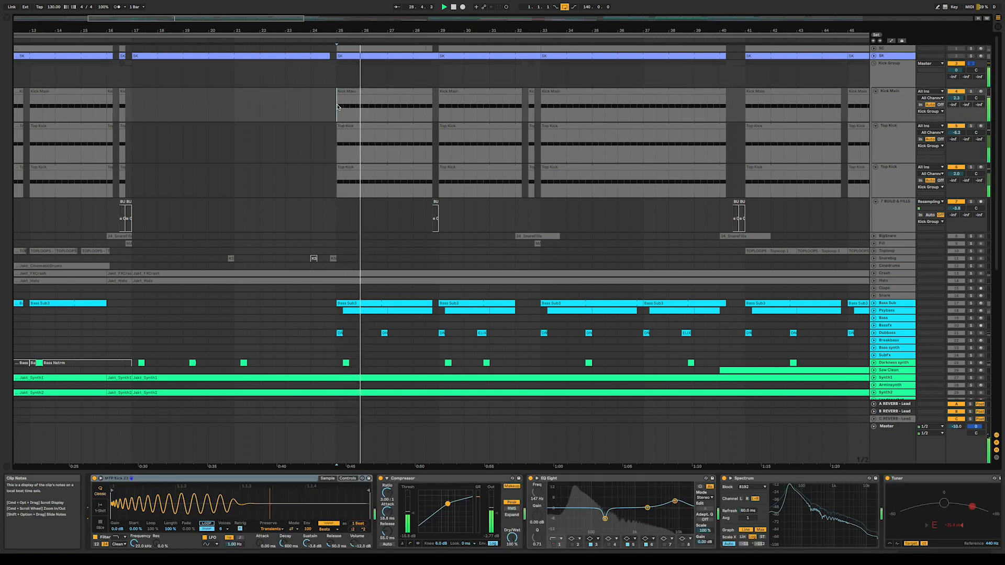
pyautogui.press('space')
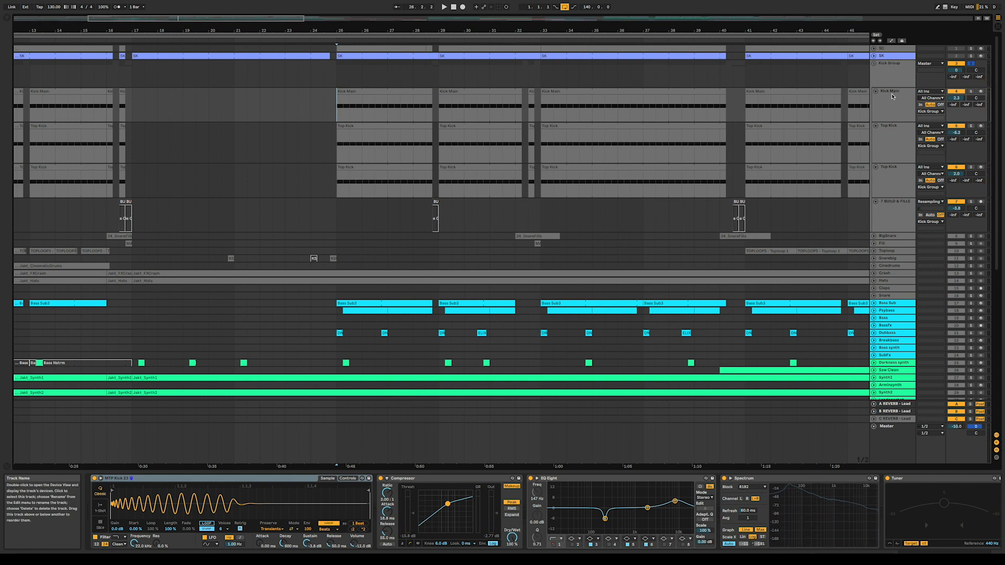
# Solo the Kick Main track and each of the two Top Kick tracks in turn to hear every kick layer separately.
pyautogui.click(893, 96)
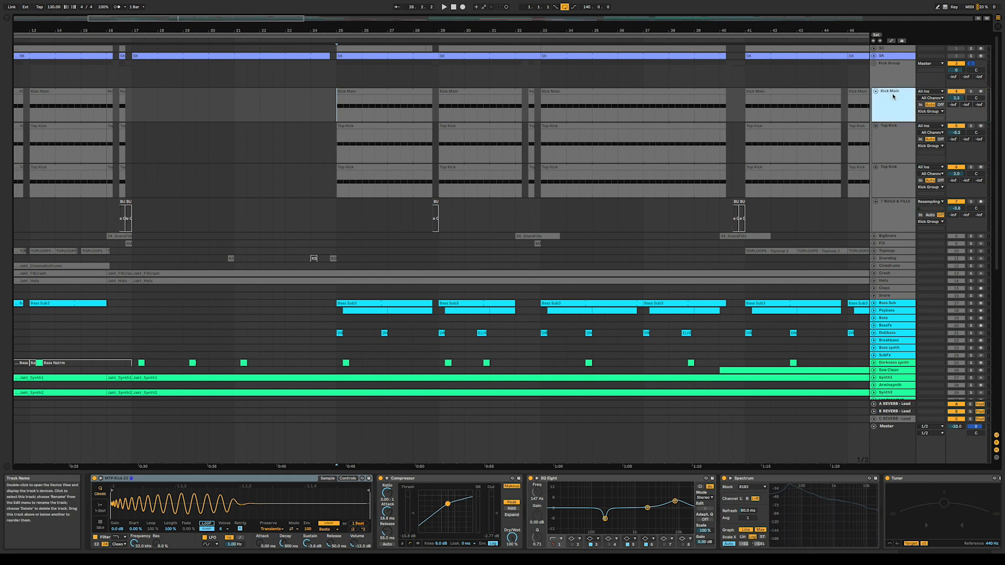
pyautogui.click(378, 90)
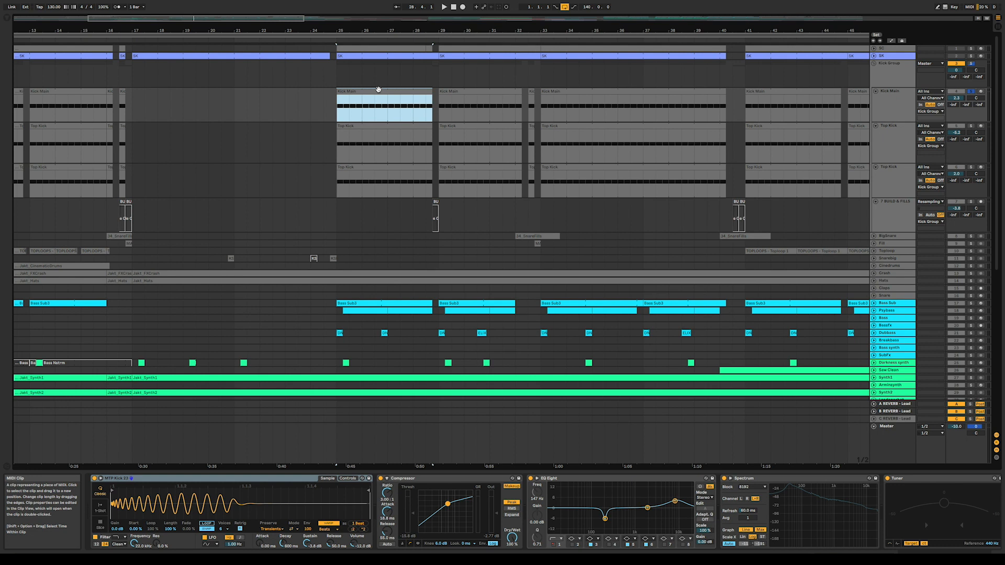
pyautogui.press('space')
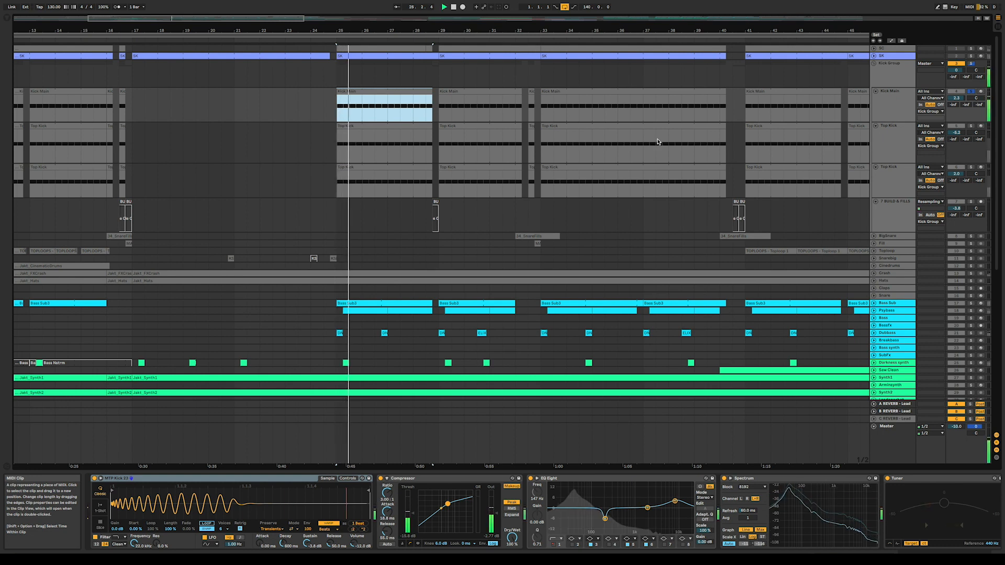
pyautogui.click(969, 127)
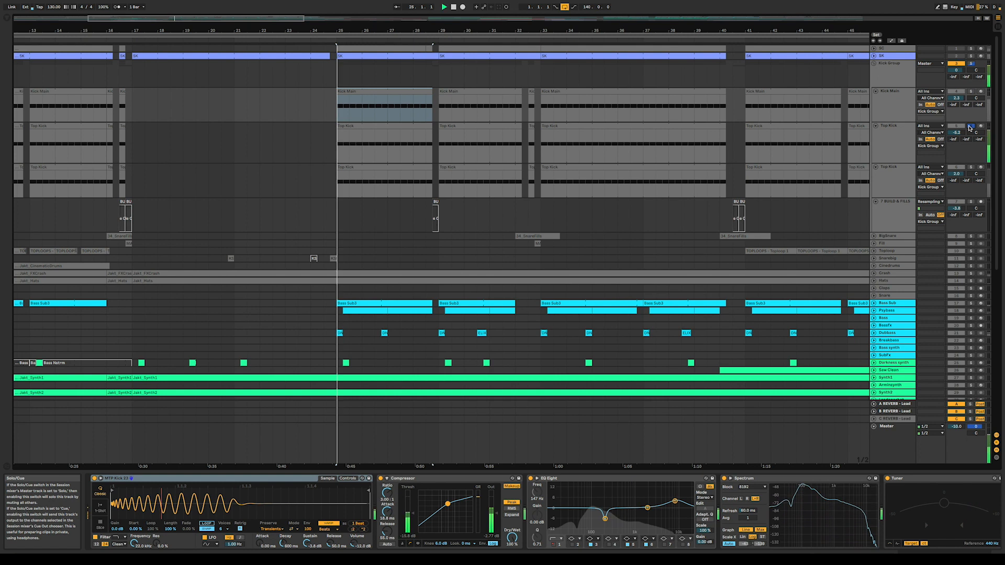
pyautogui.click(971, 168)
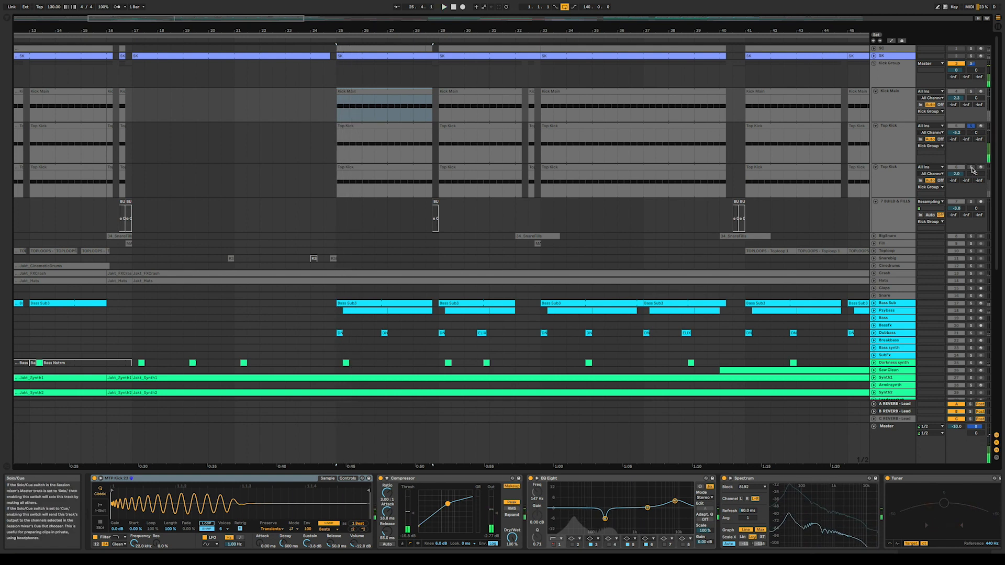
pyautogui.press('space')
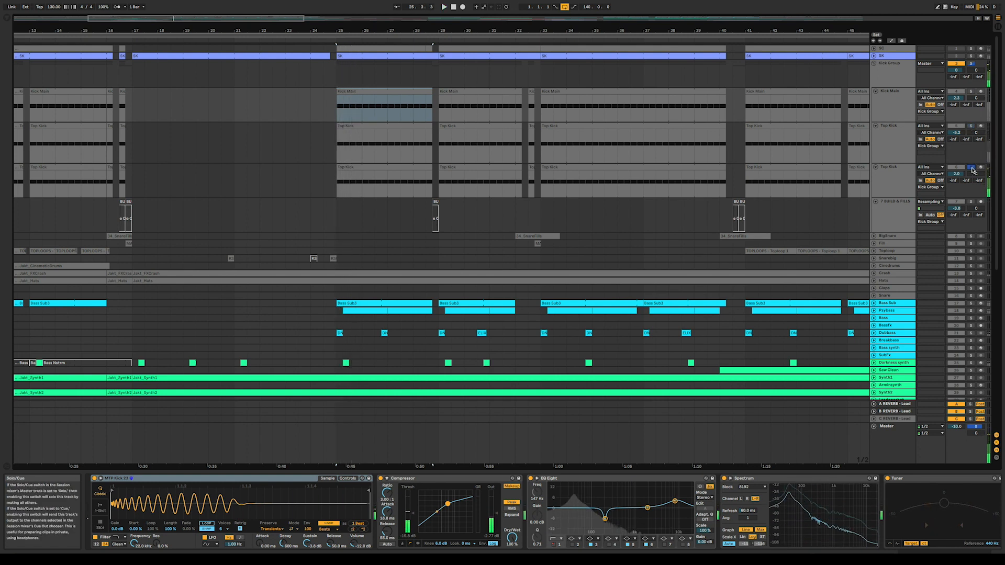
# Show the device chains of both Top Kick tracks and play all three kick layers soloed together from bar 25.
pyautogui.click(889, 177)
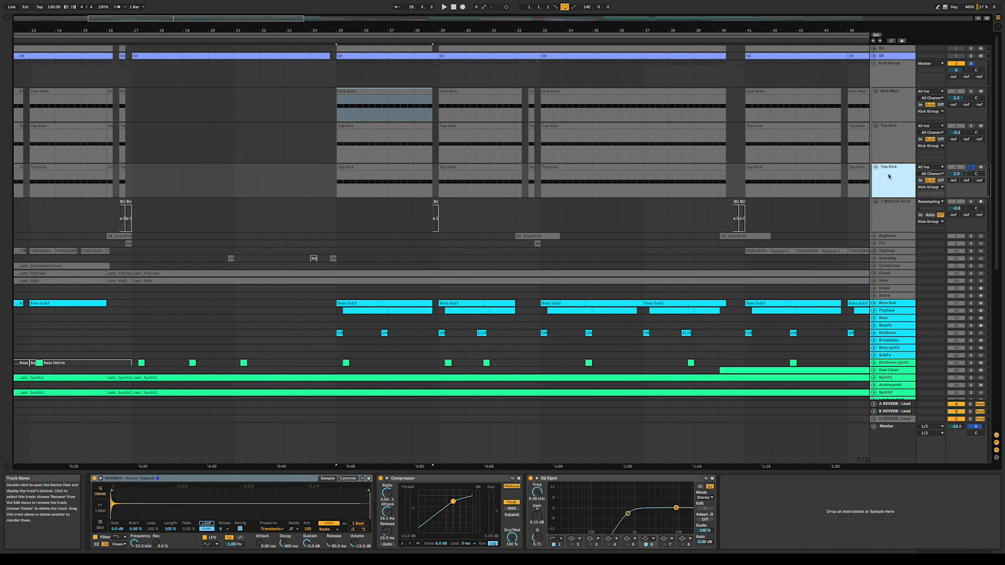
pyautogui.click(907, 136)
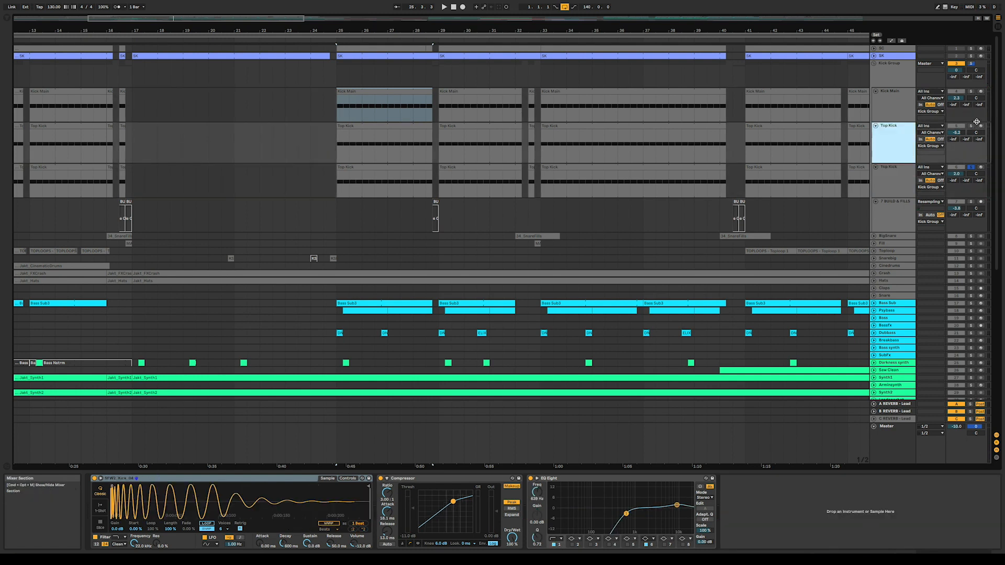
pyautogui.click(333, 111)
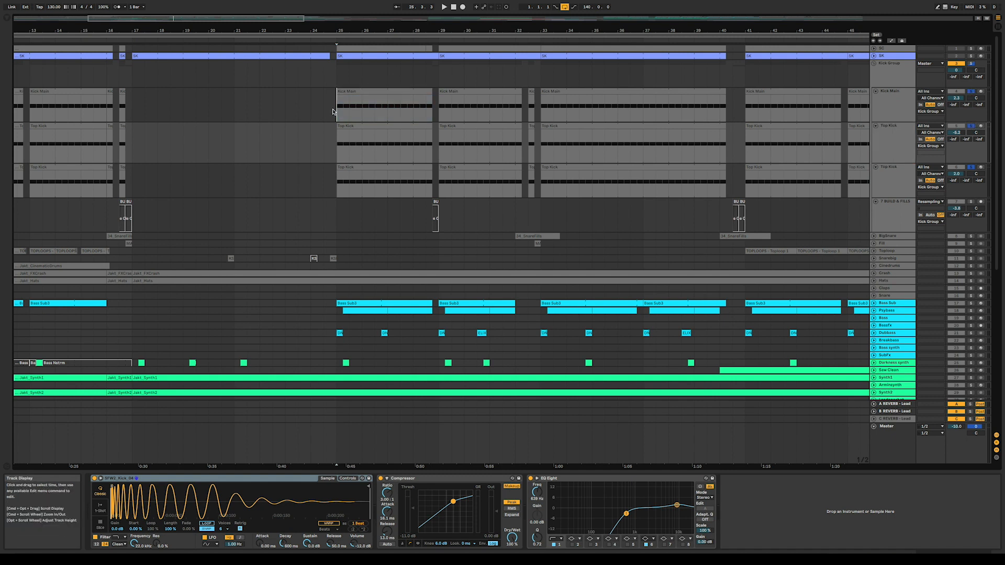
pyautogui.press('space')
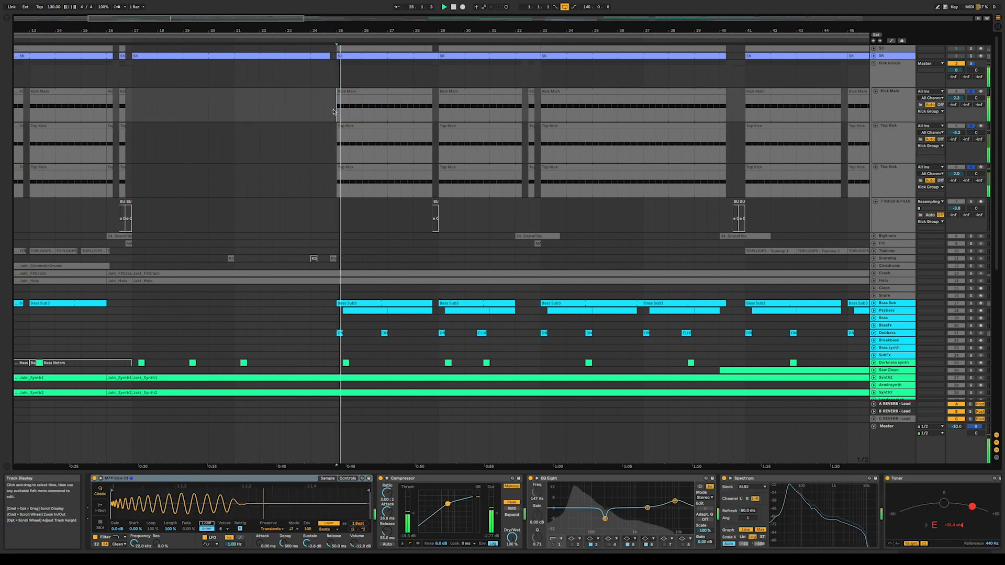
pyautogui.press('space')
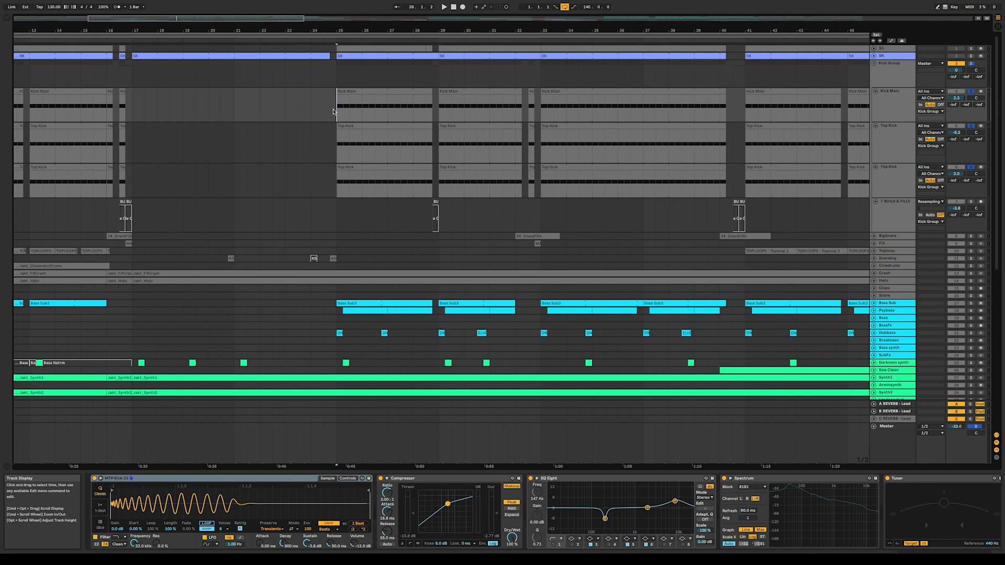
# Expand and solo the Psybass track and play it from the start of its first clip after bar 25.
pyautogui.scroll(-5, 335, 112)
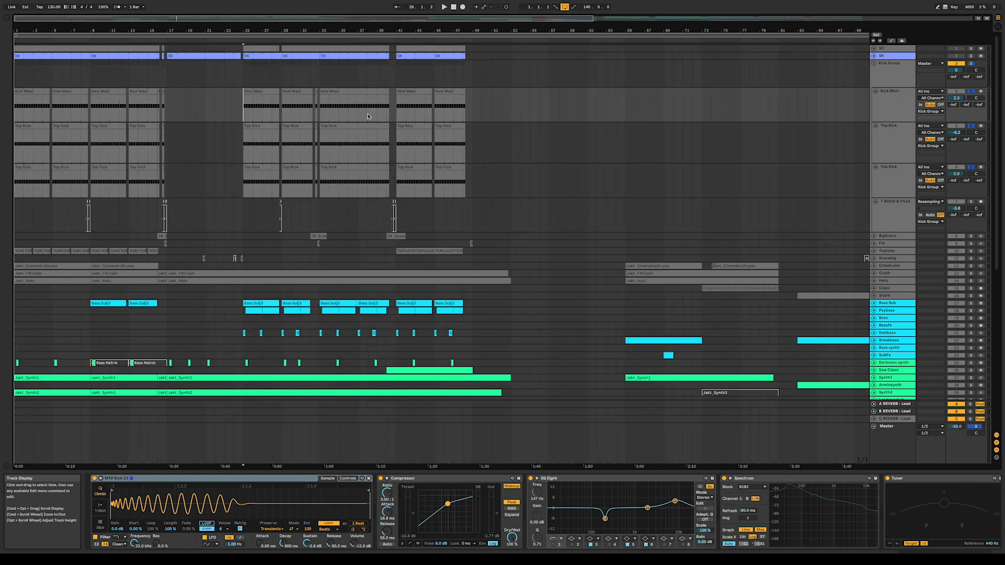
pyautogui.moveTo(227, 27); pyautogui.dragTo(227, 30)
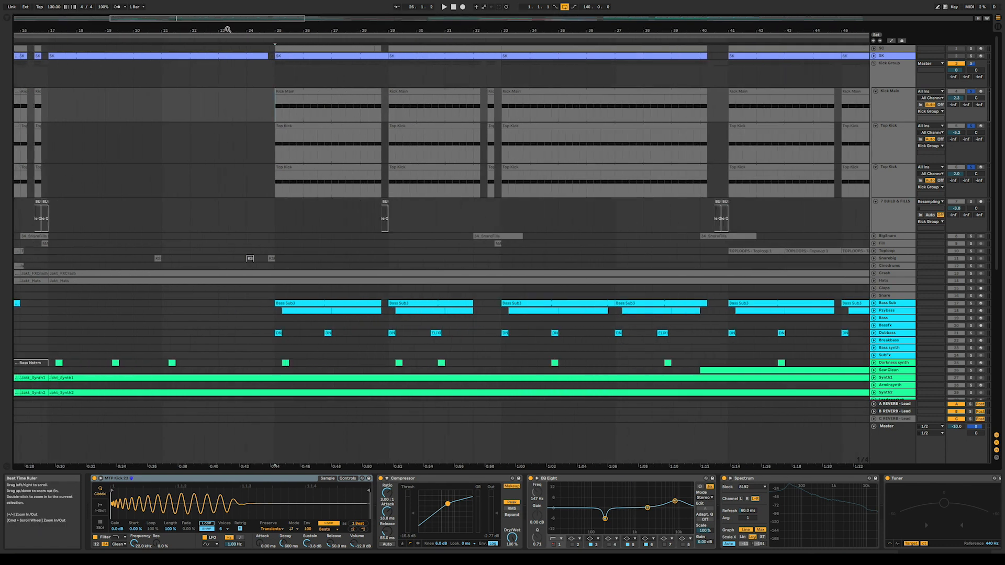
pyautogui.scroll(-1, 832, 332)
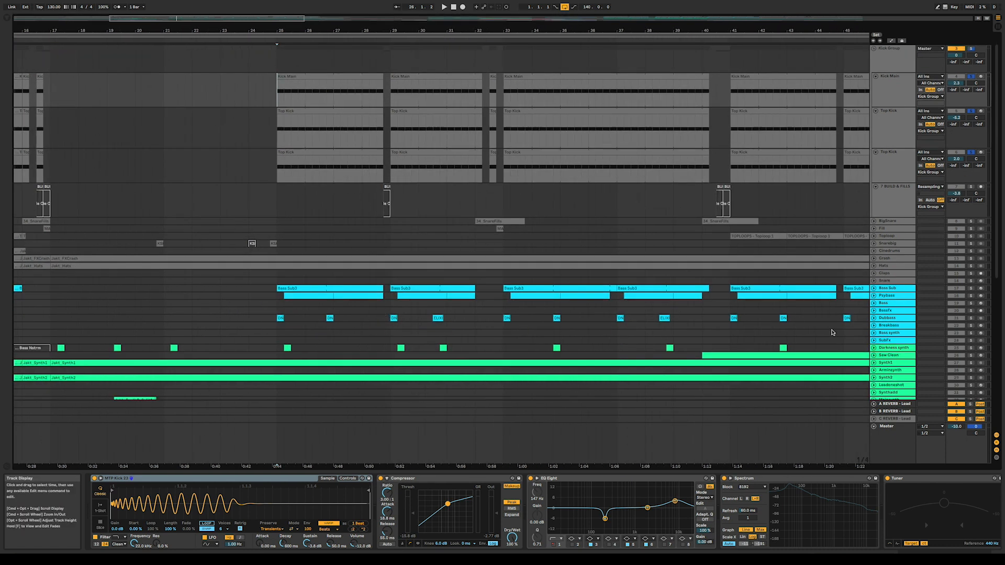
pyautogui.click(874, 295)
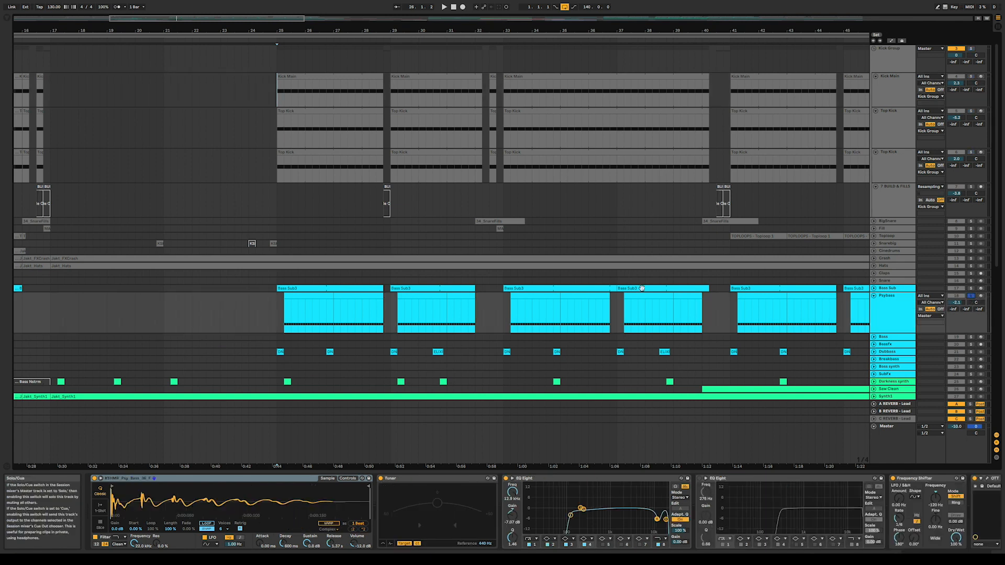
pyautogui.click(306, 298)
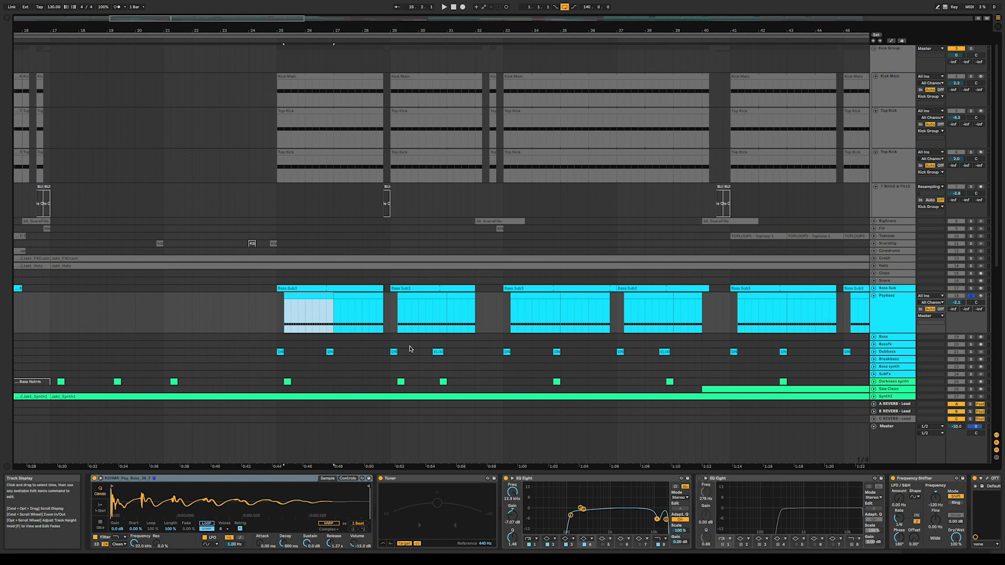
pyautogui.click(284, 328)
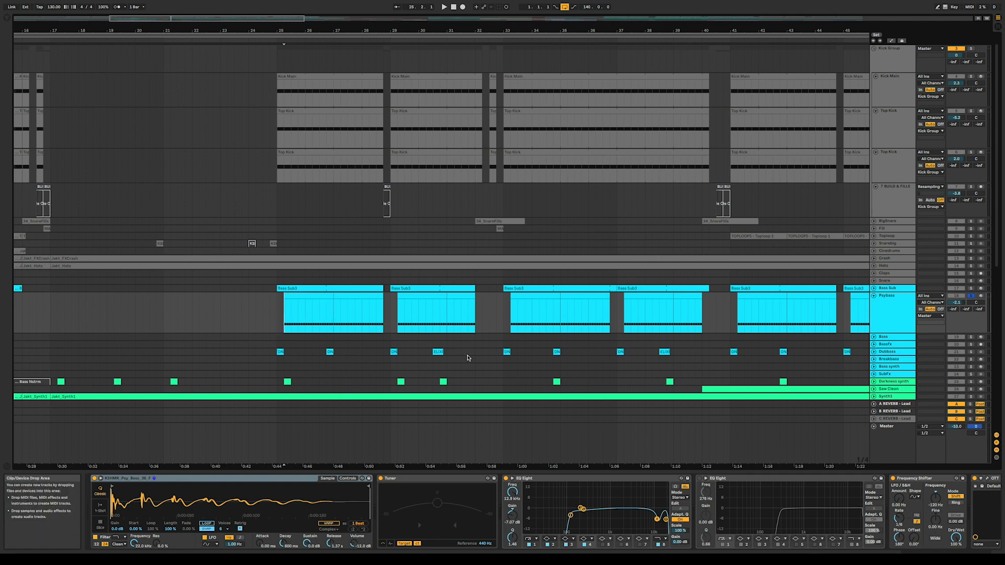
pyautogui.press('space')
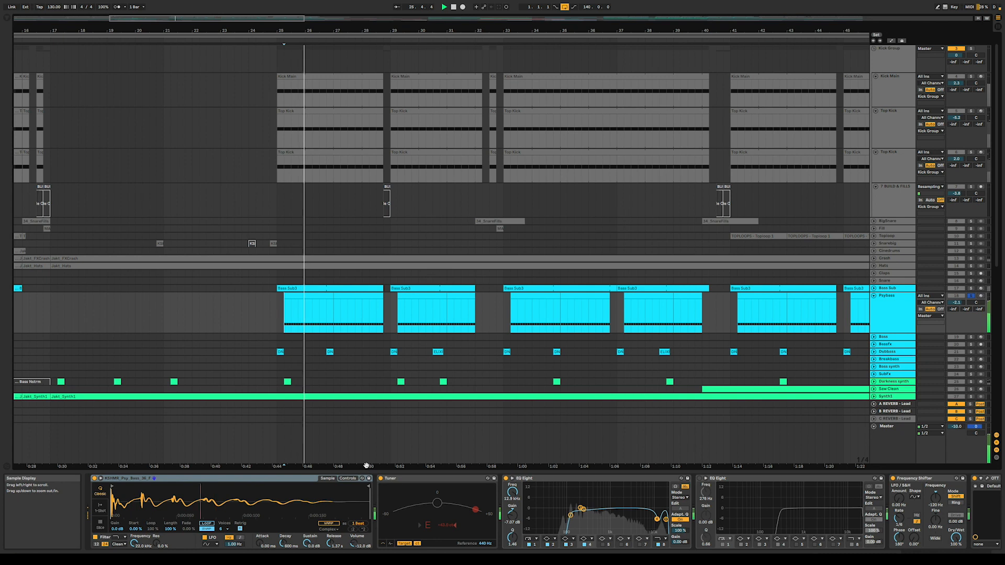
# Examine the first Psybass clip and the track's device chain from the sampler to the Compressor during playback.
pyautogui.click(333, 478)
pyautogui.doubleClick(353, 307)
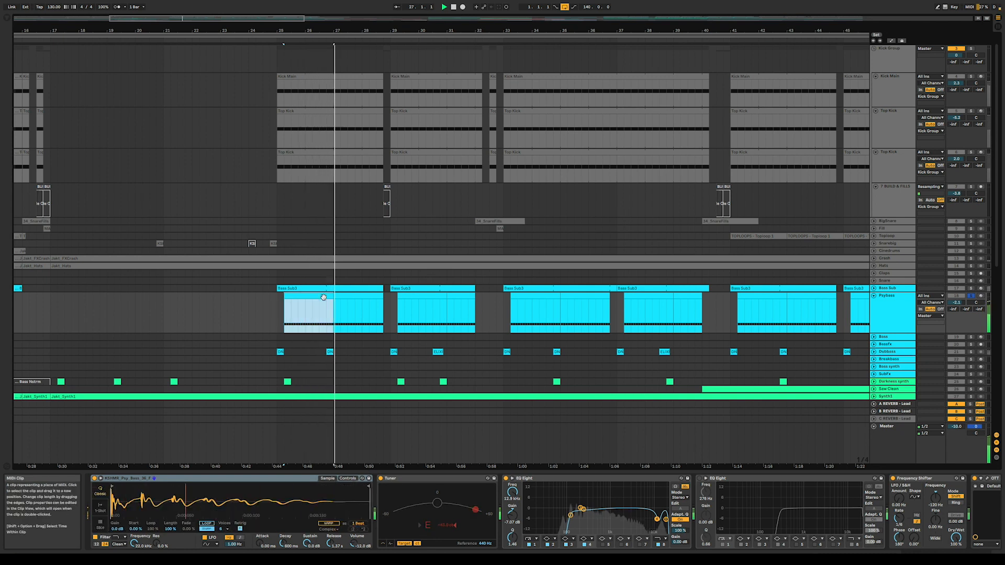
pyautogui.hotkey('shift', 'Tab')
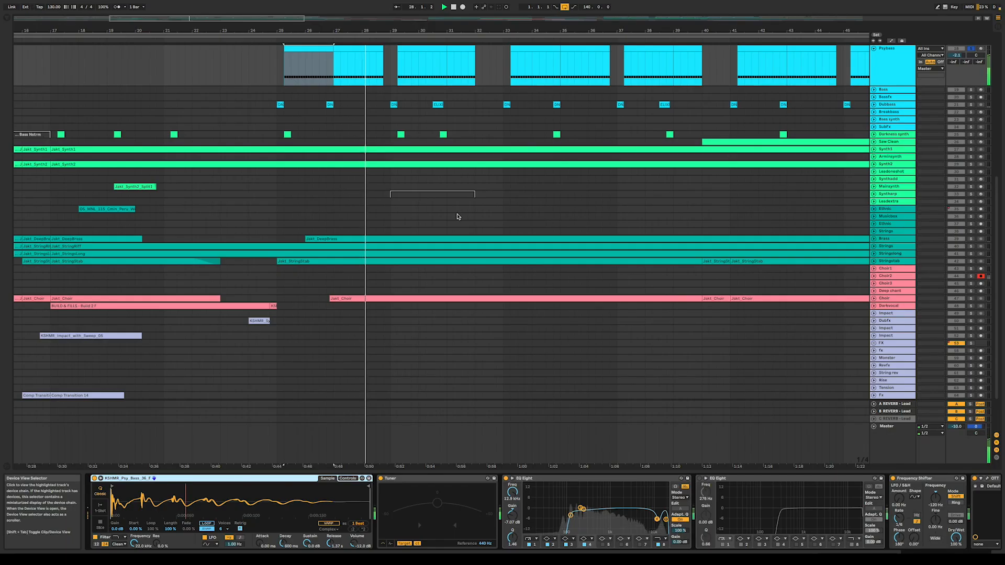
pyautogui.scroll(5, 458, 218)
pyautogui.hscroll(2, 540, 524)
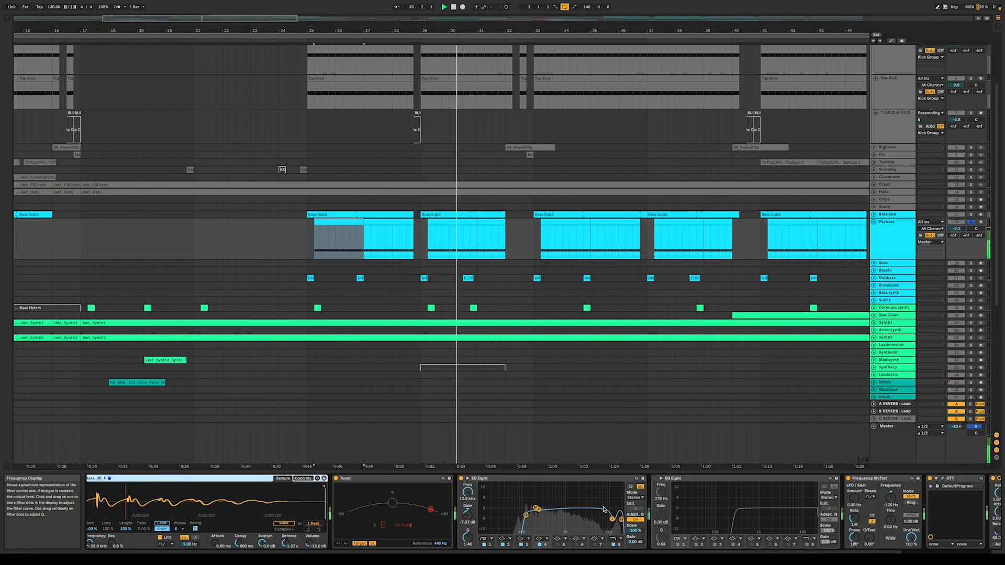
pyautogui.hscroll(5, 728, 496)
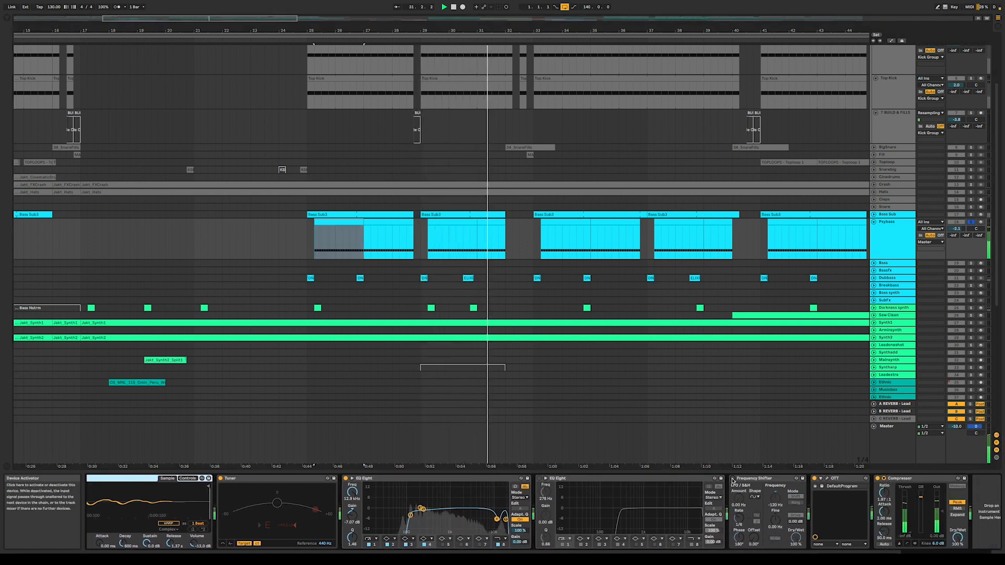
# Compare the Psybass sound with the Frequency Shifter switched off and switched back on.
pyautogui.click(732, 479)
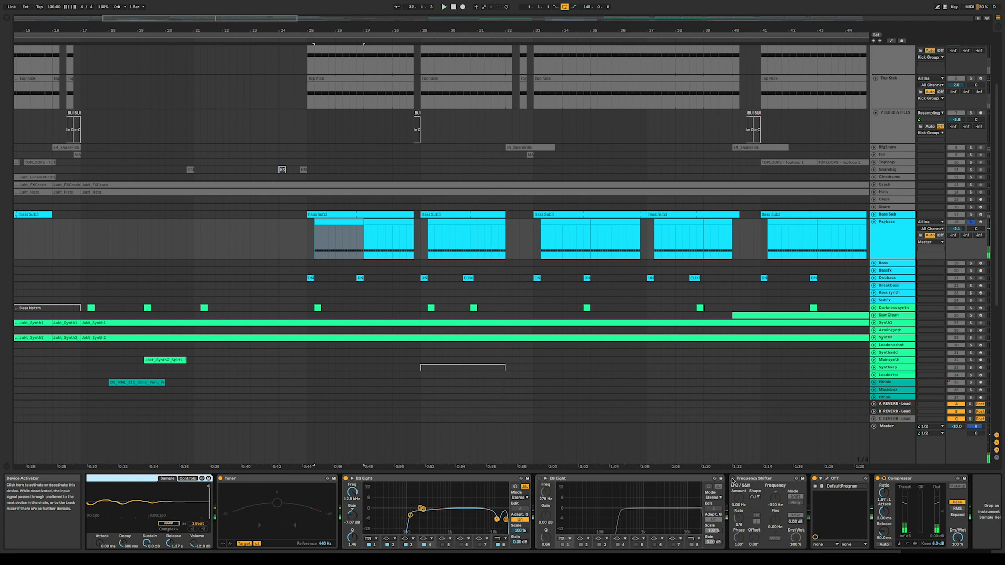
pyautogui.press('space')
pyautogui.click(316, 251)
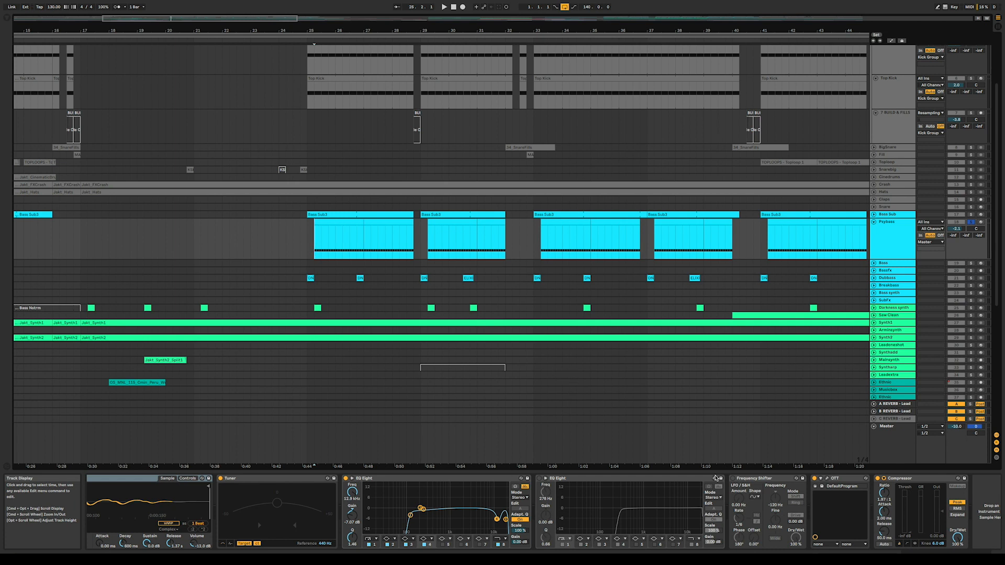
pyautogui.press('space')
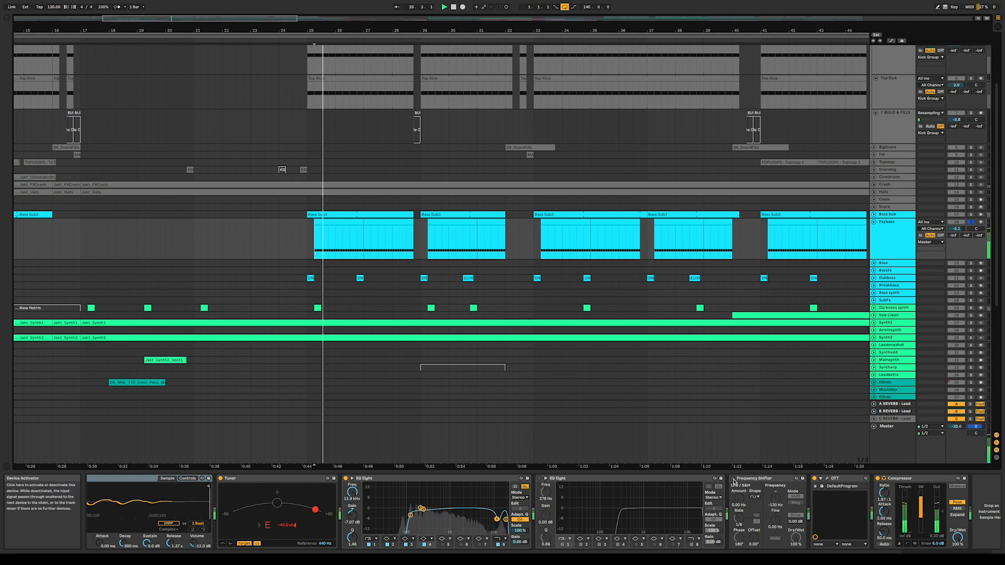
pyautogui.press('space')
pyautogui.click(734, 480)
pyautogui.press('space')
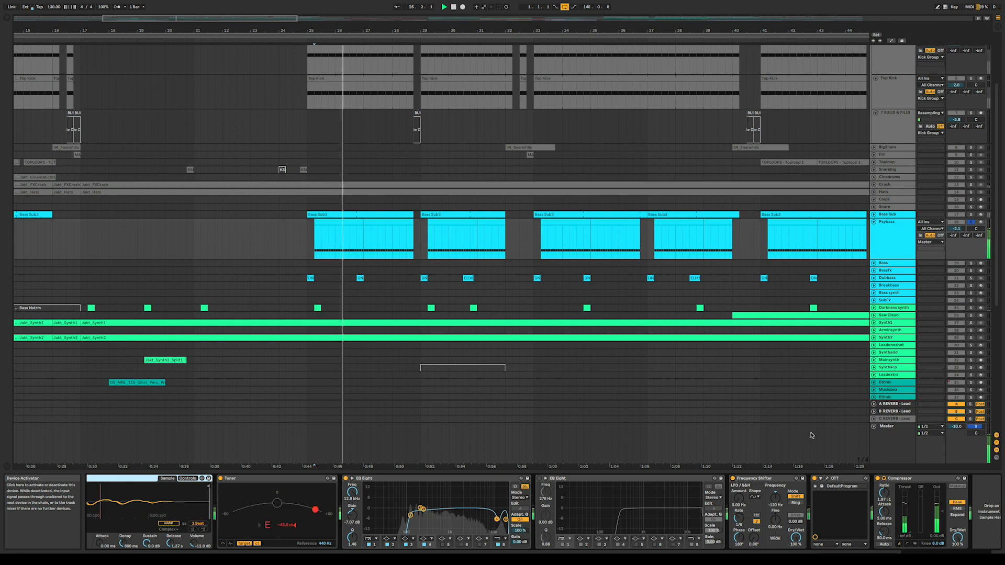
pyautogui.press('space')
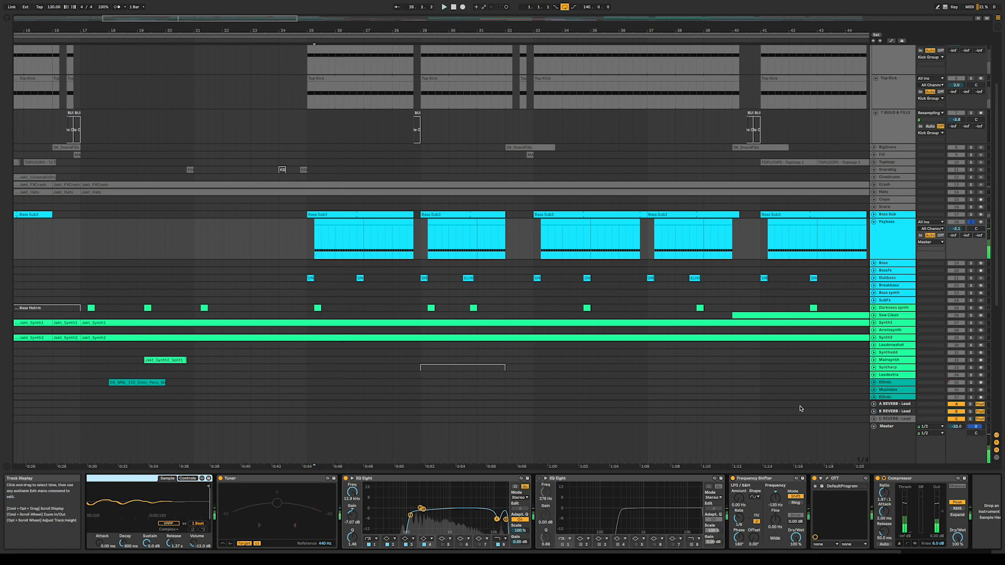
# Expand and solo the Bass Sub track, play it from bar 25, and add the Psybass track to the solo.
pyautogui.click(875, 215)
pyautogui.click(309, 225)
pyautogui.press('space')
pyautogui.click(971, 244)
pyautogui.press('space')
# Add the Kick Group to the soloed Bass Sub and Psybass tracks and play them together from bar 25.
pyautogui.scroll(5, 971, 157)
pyautogui.click(971, 61)
pyautogui.click(309, 103)
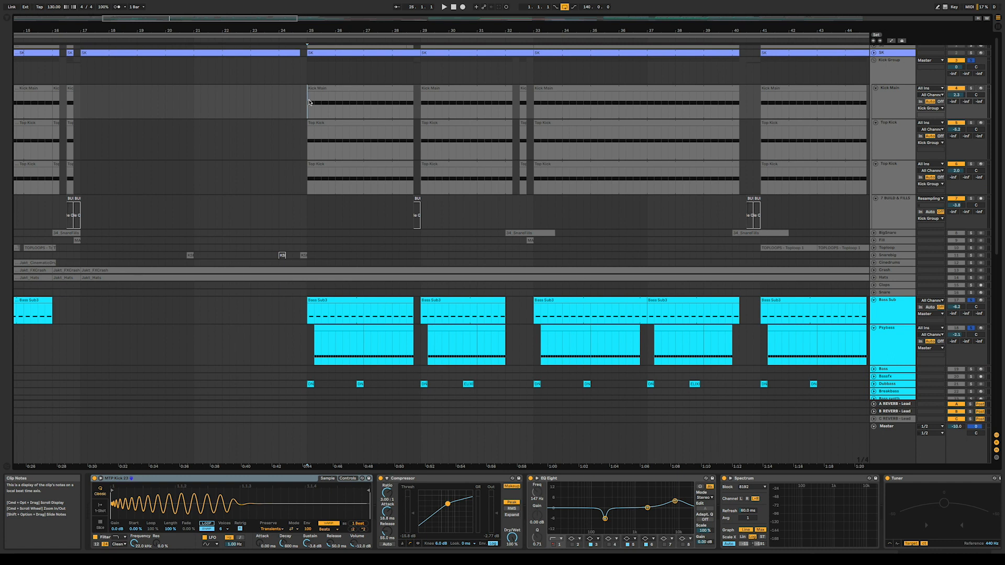
pyautogui.press('space')
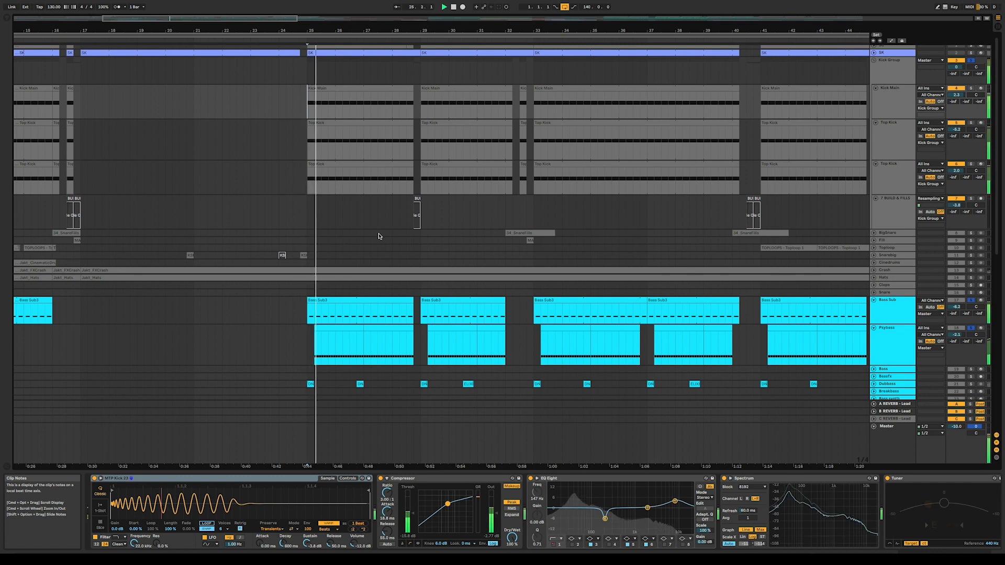
pyautogui.scroll(-3, 454, 322)
pyautogui.scroll(-4, 454, 325)
pyautogui.press('space')
# Examine the device chains of the Bass Sub, Psybass, Bass and BassFx tracks one after another.
pyautogui.click(884, 214)
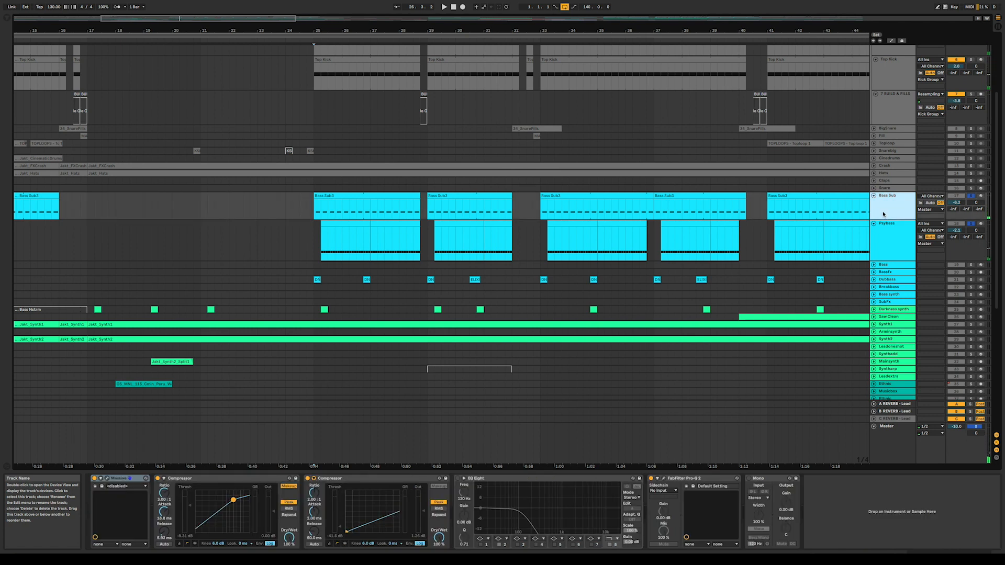
pyautogui.click(901, 254)
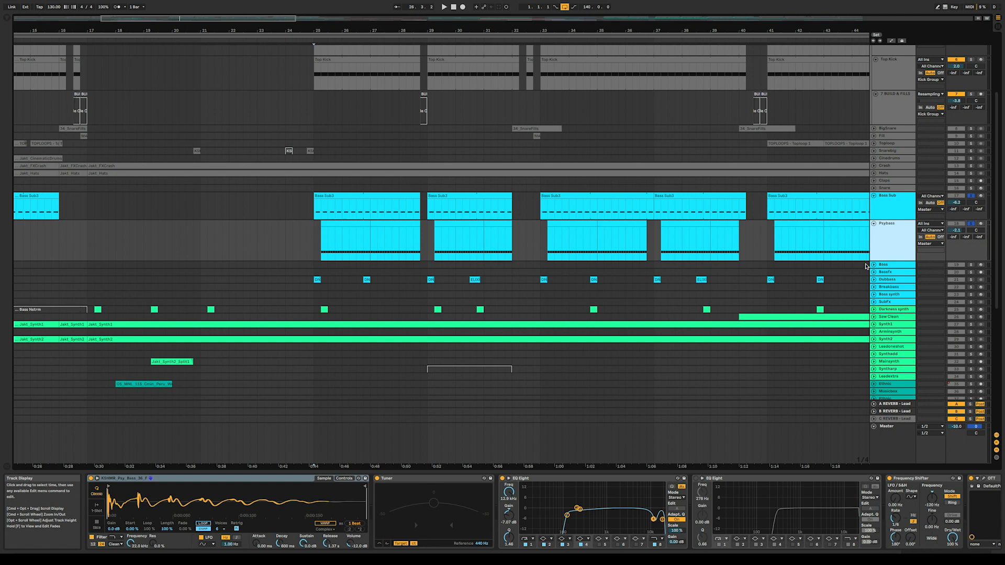
pyautogui.click(896, 265)
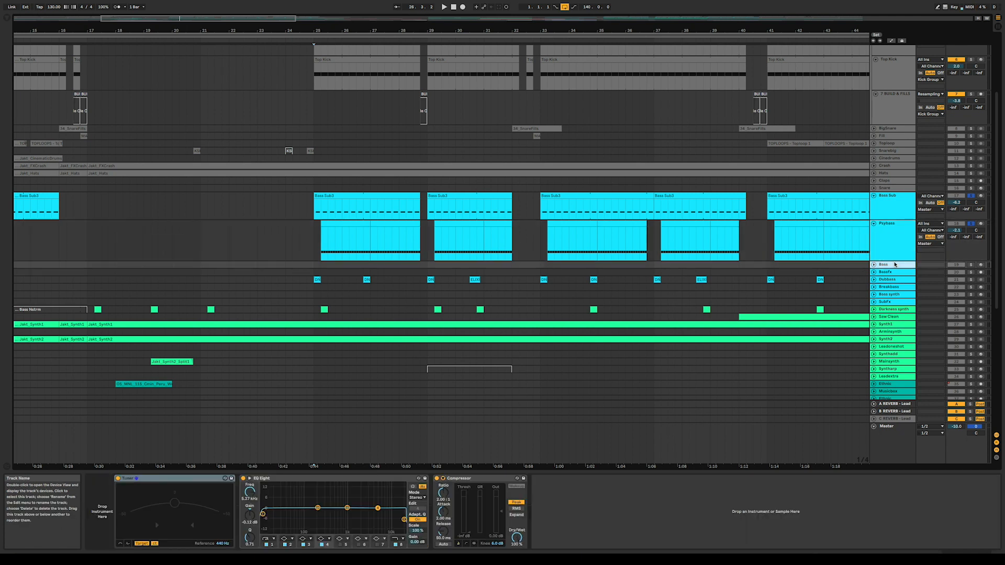
pyautogui.click(895, 271)
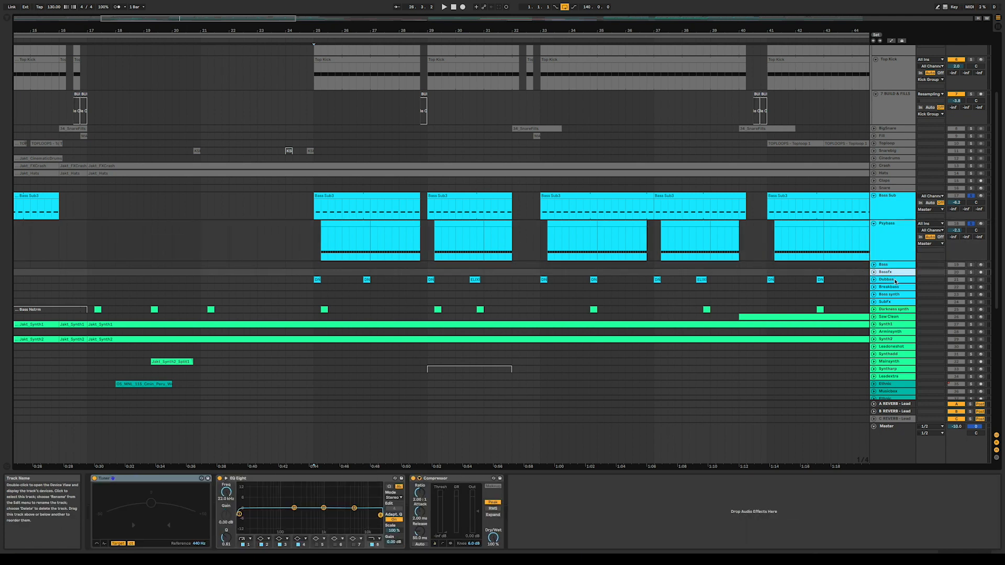
# Solo and expand the Dubbass track and play its short clips starting from bar 25.
pyautogui.click(895, 280)
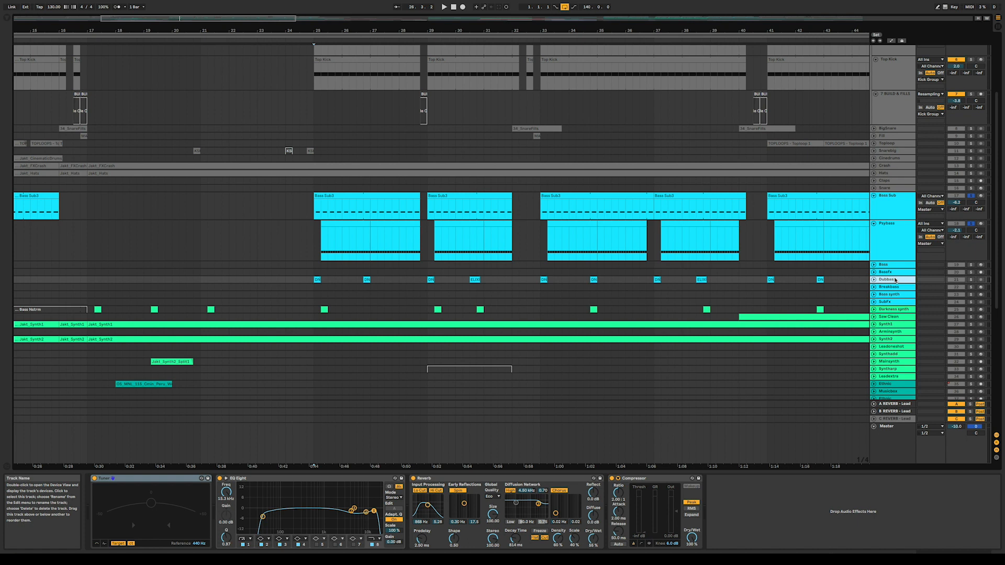
pyautogui.click(971, 280)
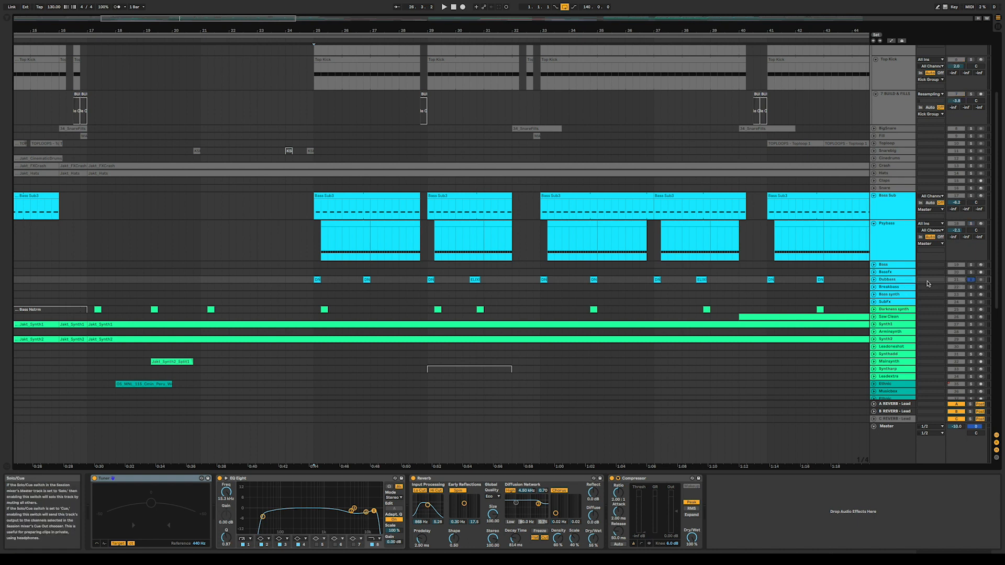
pyautogui.click(874, 280)
pyautogui.click(889, 281)
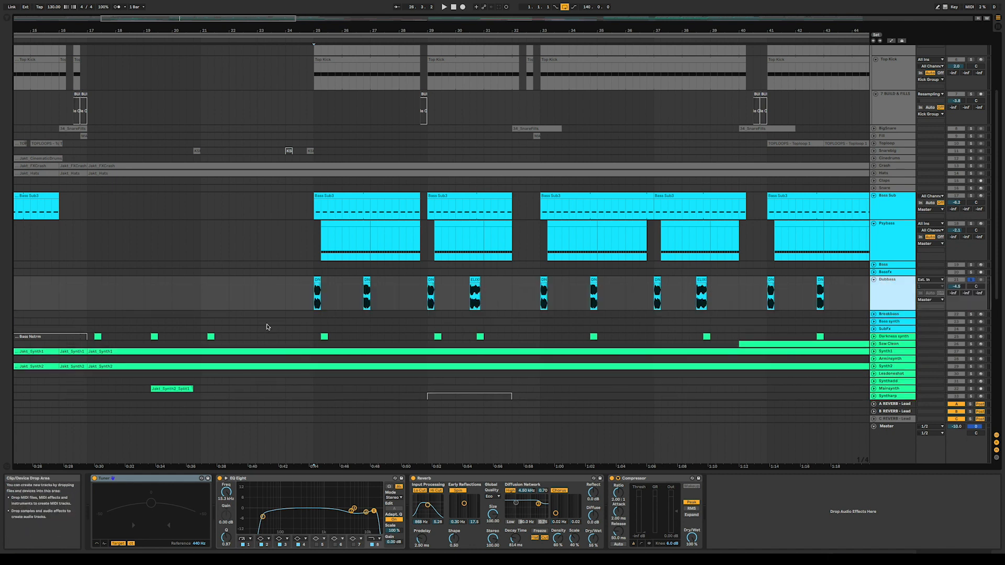
pyautogui.click(313, 299)
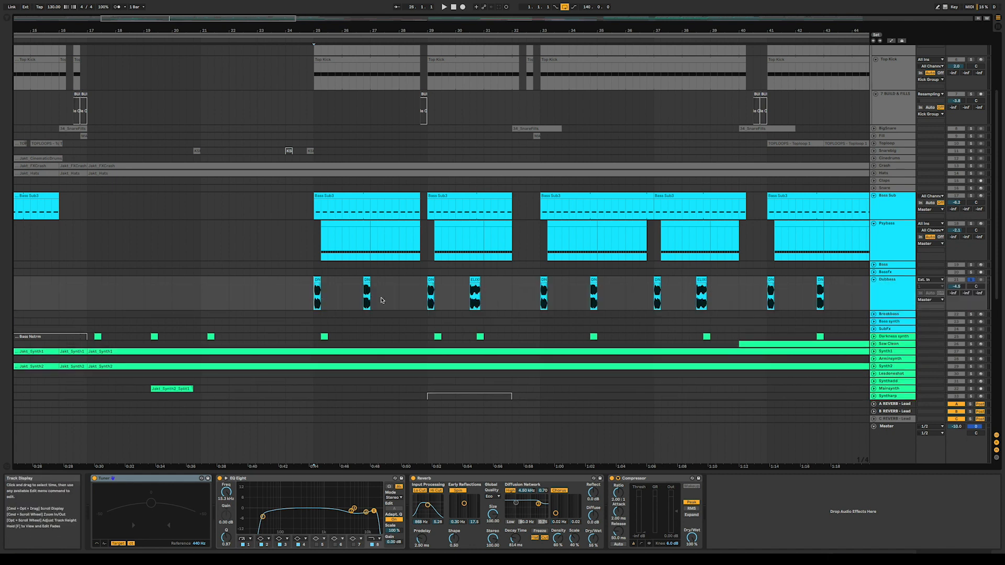
pyautogui.press('space')
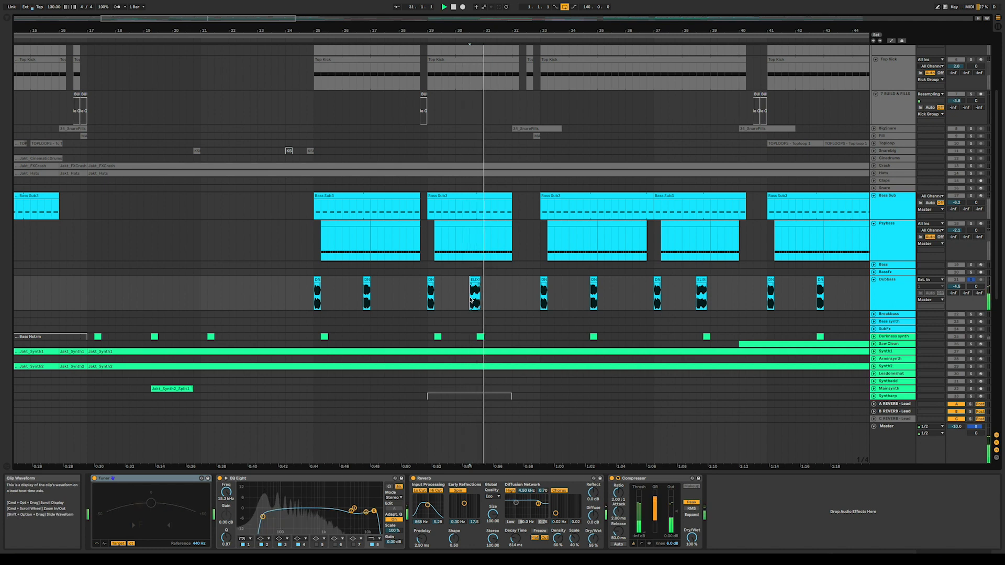
pyautogui.press('space')
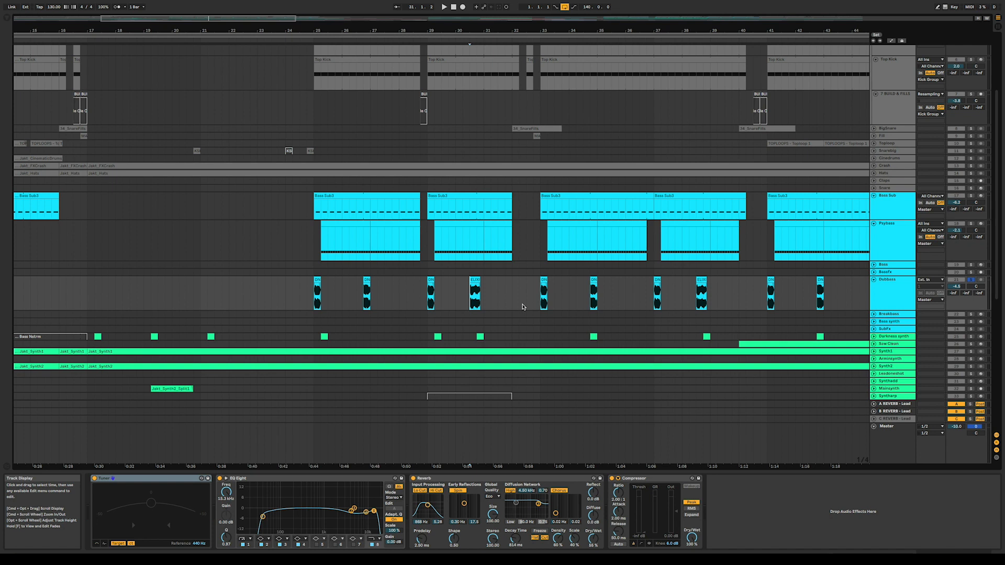
# Expand and solo the Darkness synth track and play it from its first clip after bar 25.
pyautogui.click(874, 337)
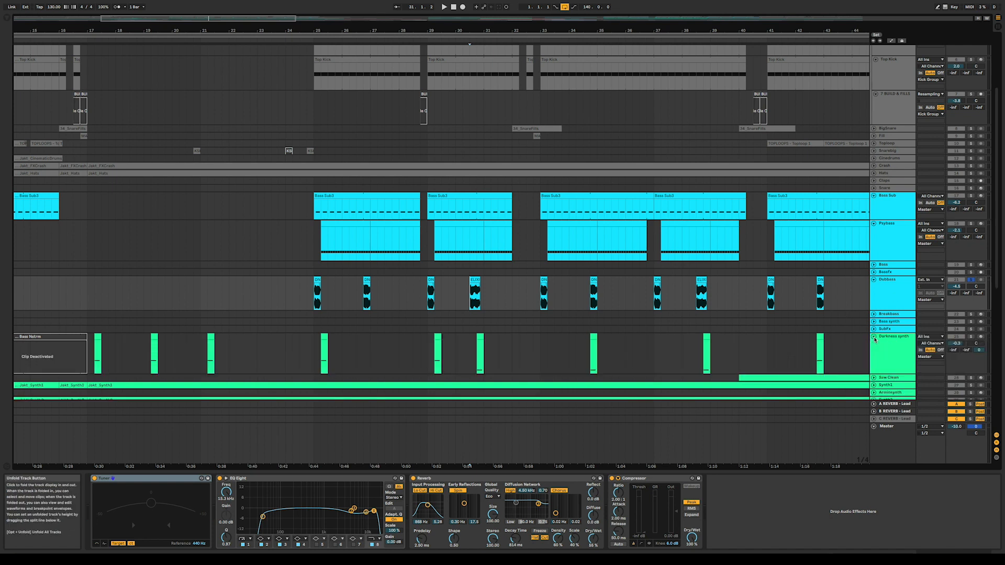
pyautogui.click(890, 345)
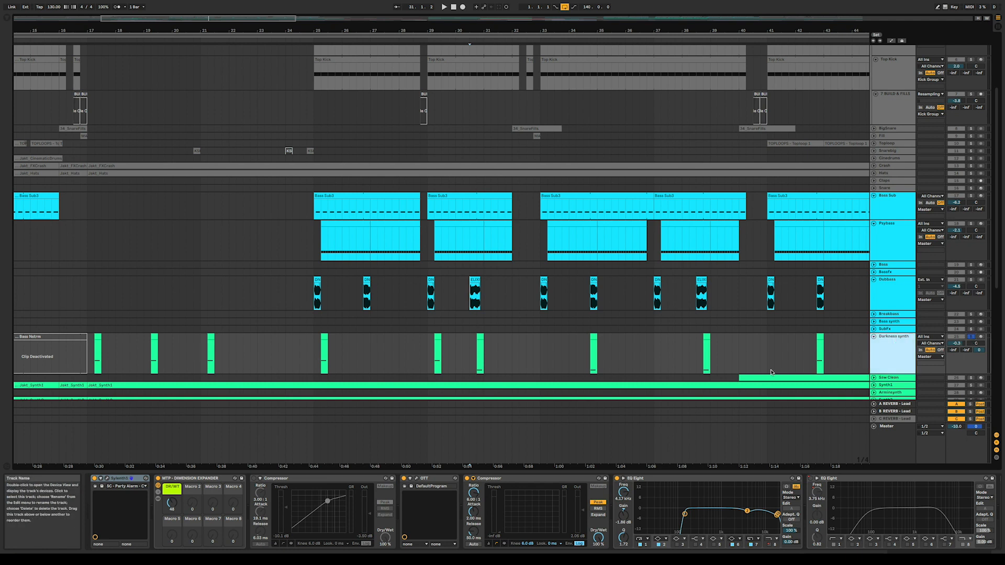
pyautogui.click(325, 340)
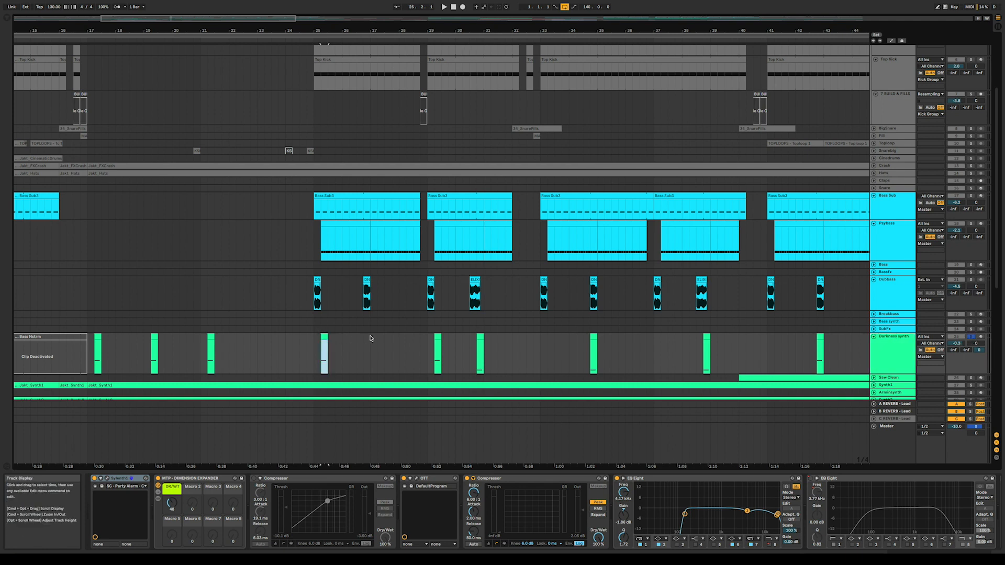
pyautogui.press('space')
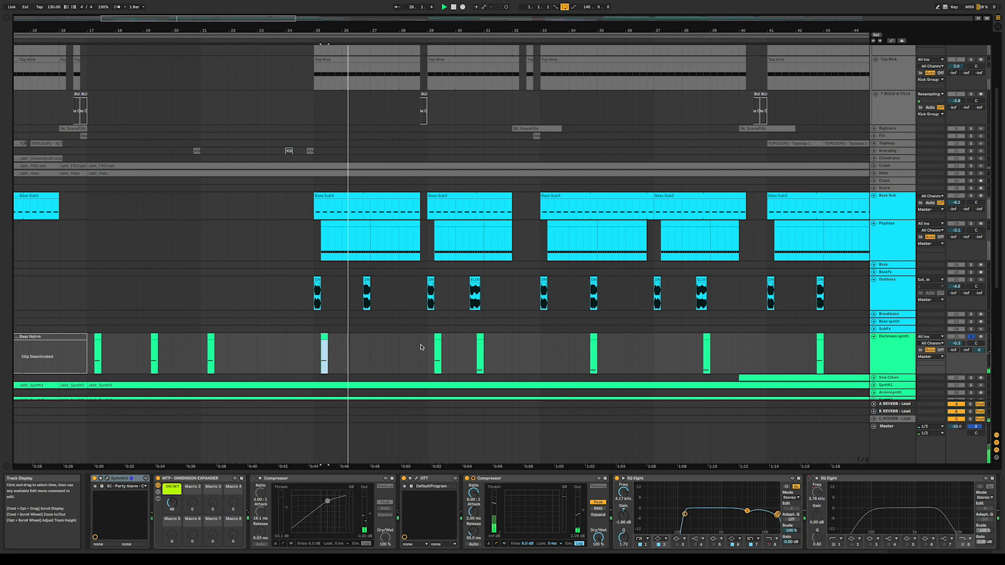
# Listen to the Darkness synth's following clips and display the automation lanes in the arrangement.
pyautogui.click(435, 353)
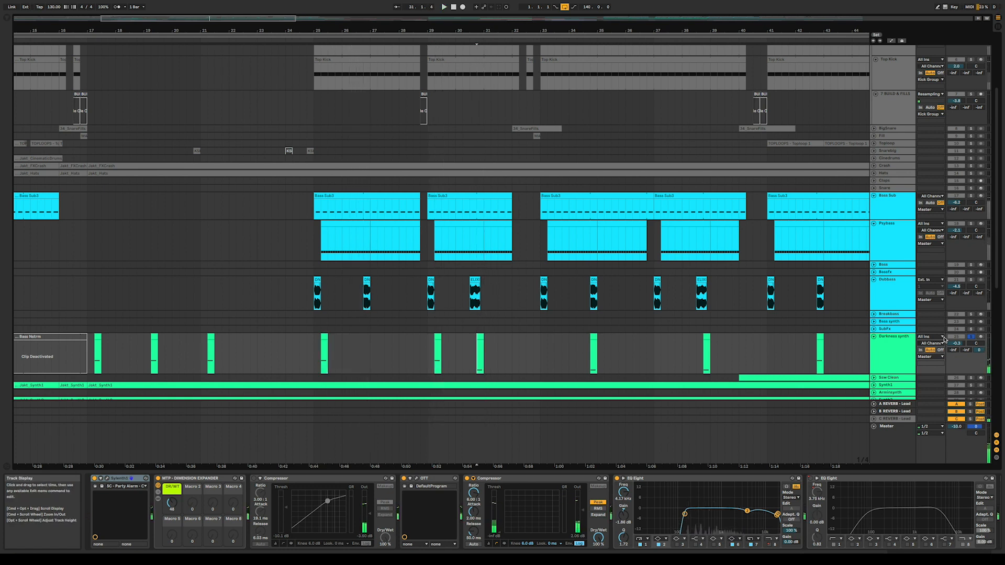
pyautogui.click(890, 341)
pyautogui.press('a')
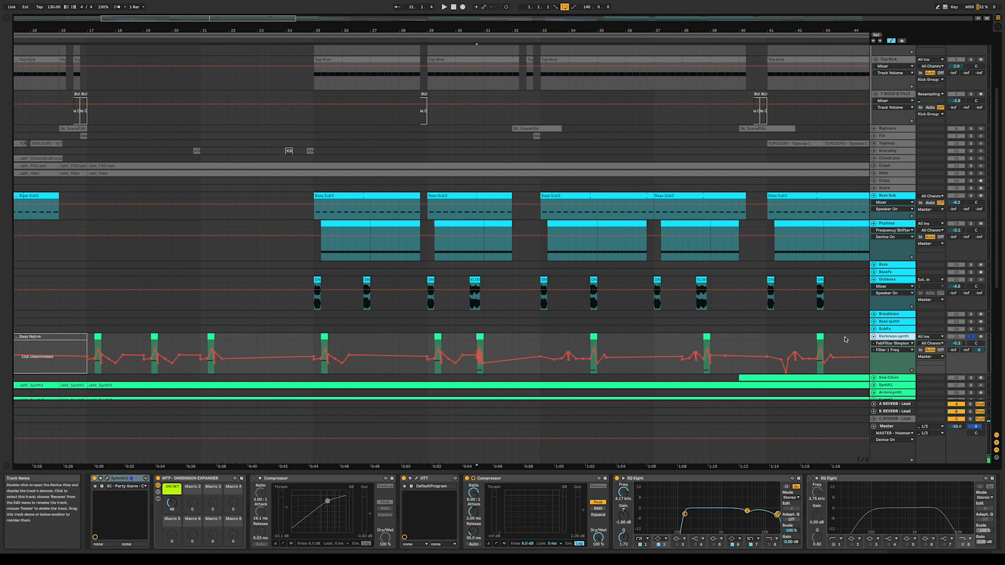
# Add the Dubbass, Psybass, Bass Sub and Kick Group tracks to the solo and play the combined layers from bar 25.
pyautogui.keyDown('super'); pyautogui.click(971, 280); pyautogui.keyUp('super')
pyautogui.keyDown('super'); pyautogui.click(972, 224); pyautogui.keyUp('super')
pyautogui.keyDown('super'); pyautogui.click(972, 196); pyautogui.keyUp('super')
pyautogui.scroll(1, 972, 199)
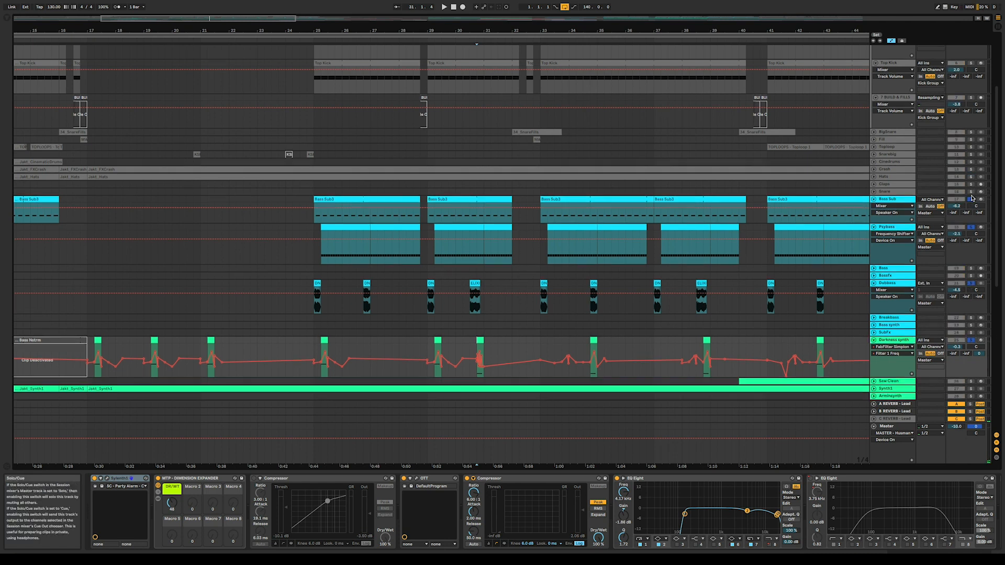
pyautogui.scroll(5, 972, 198)
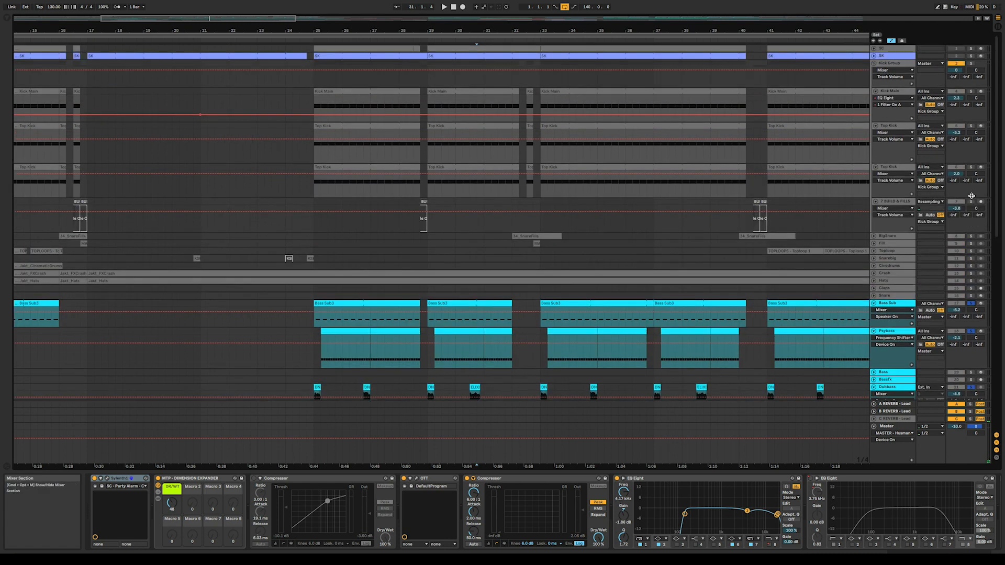
pyautogui.click(316, 100)
pyautogui.press('space')
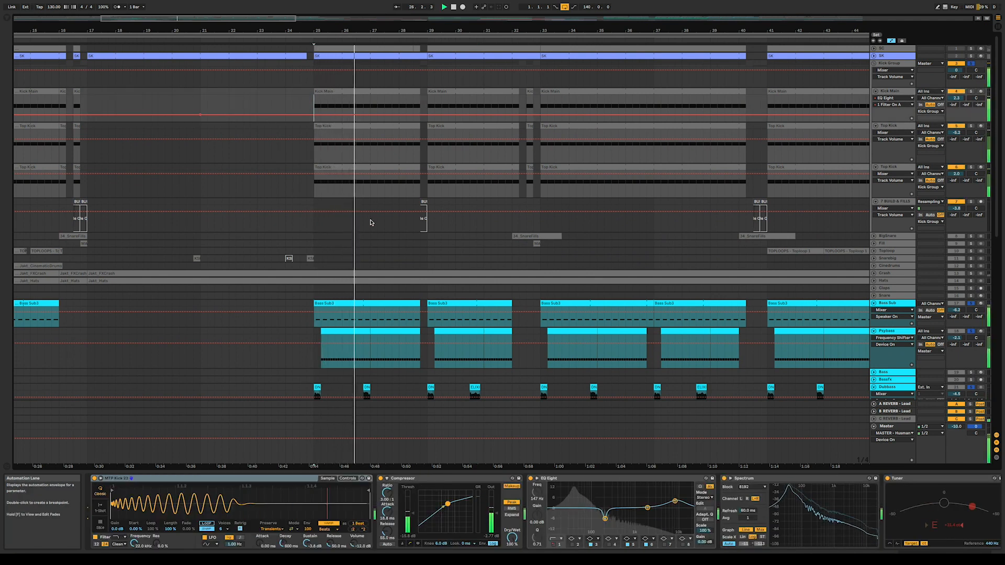
pyautogui.press('space')
# Expand the Choir track and the lower SciFiFx track to show their waveforms.
pyautogui.scroll(-20, 370, 223)
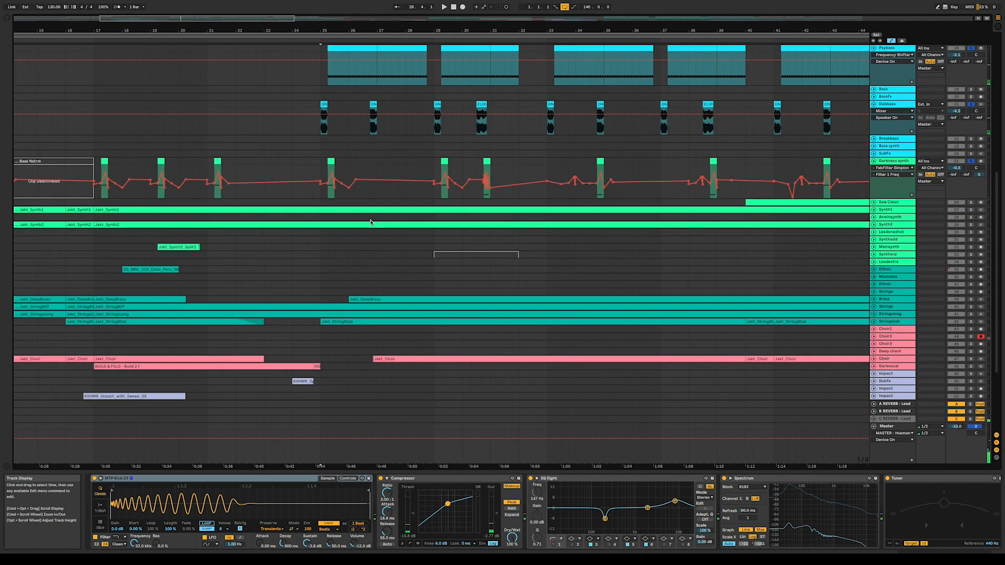
pyautogui.click(873, 244)
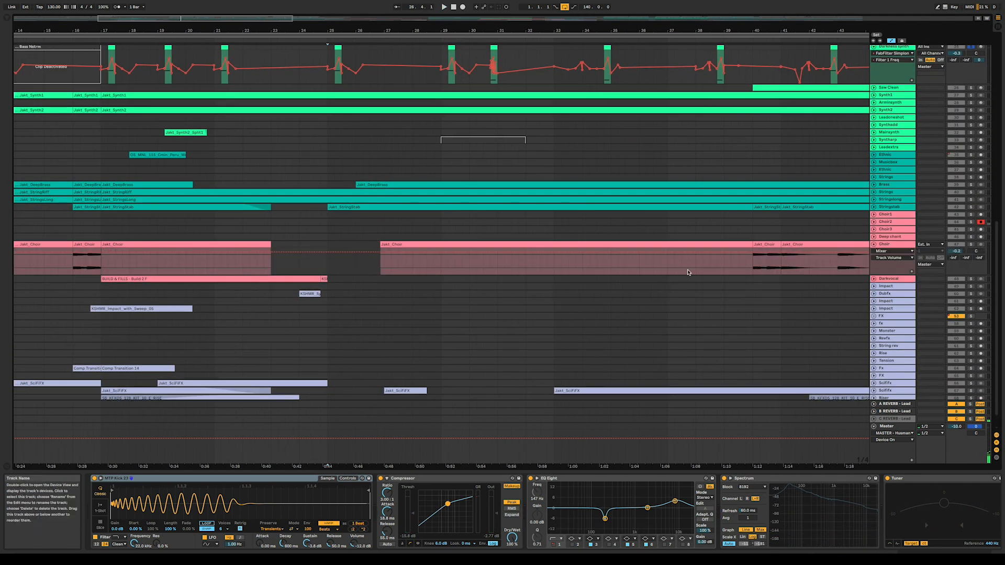
pyautogui.scroll(-1, 475, 352)
pyautogui.hscroll(3, 475, 352)
pyautogui.hscroll(2, 475, 352)
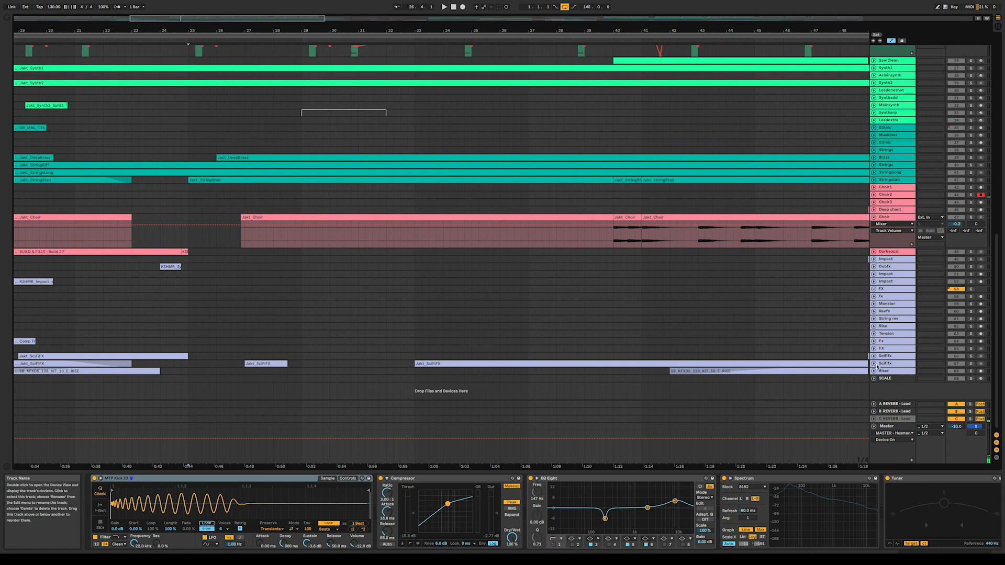
pyautogui.click(873, 363)
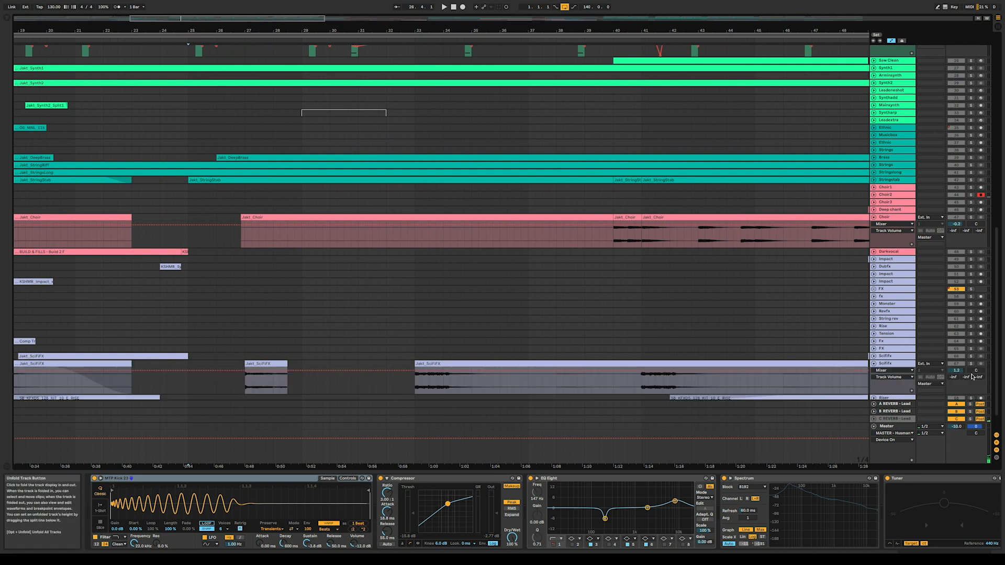
# Solo the expanded SciFiFx track and play its short clip at bar 27.
pyautogui.click(245, 392)
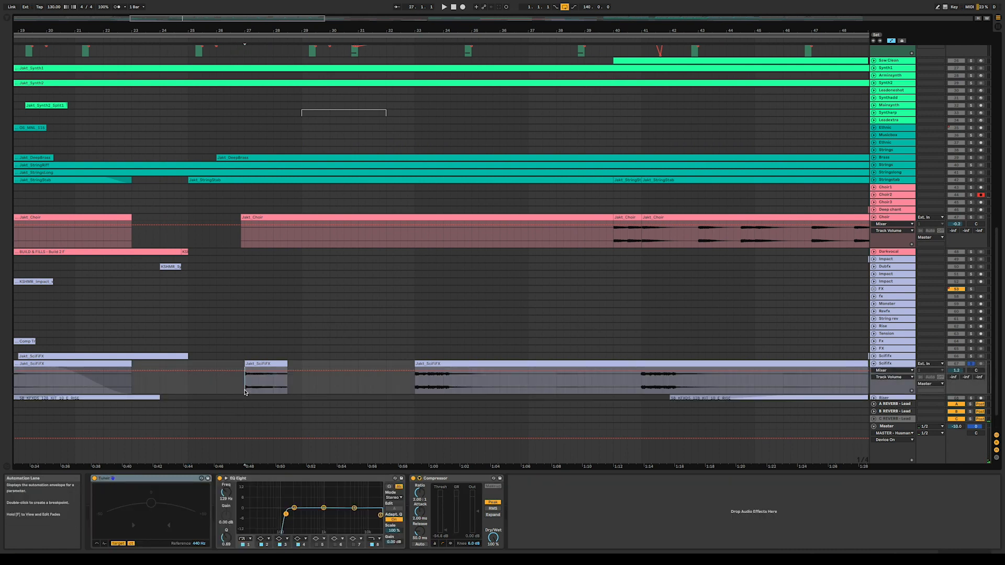
pyautogui.press('space')
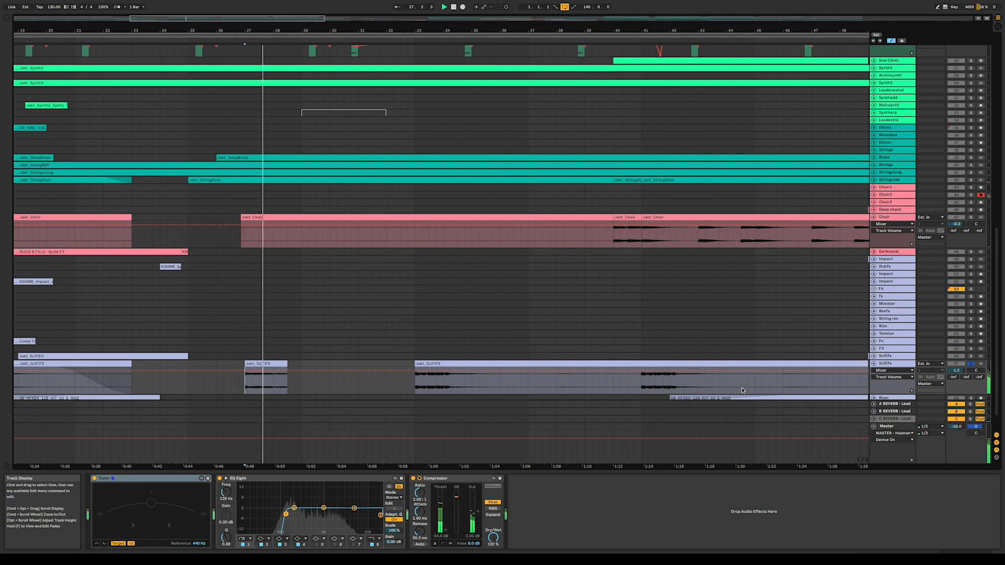
pyautogui.click(266, 364)
pyautogui.press('space')
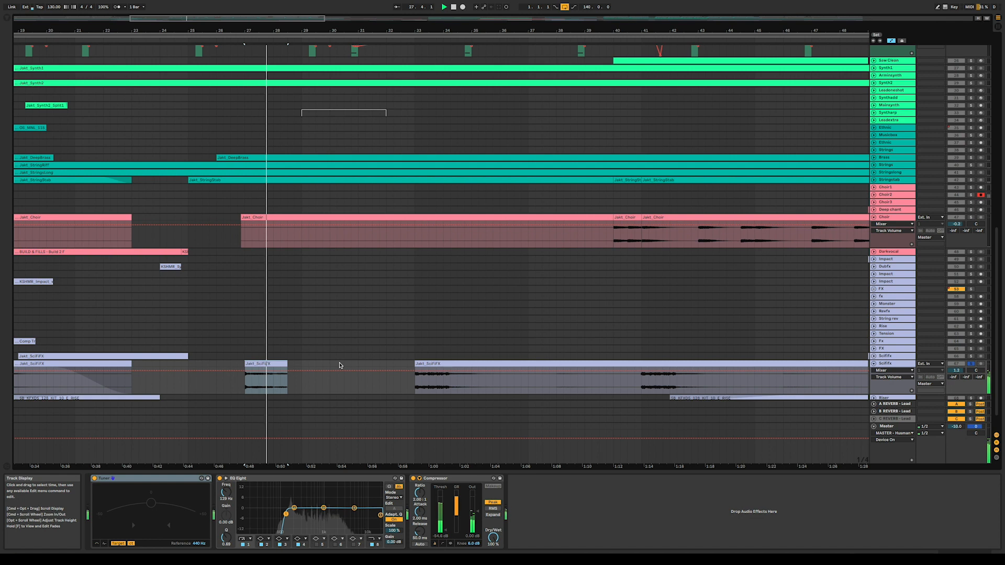
pyautogui.press('space')
# Expand the Brass, Strings, Stringslong and Stringstab tracks to show their waveforms.
pyautogui.scroll(3, 471, 338)
pyautogui.hscroll(1, 471, 338)
pyautogui.scroll(4, 471, 338)
pyautogui.hscroll(1, 471, 338)
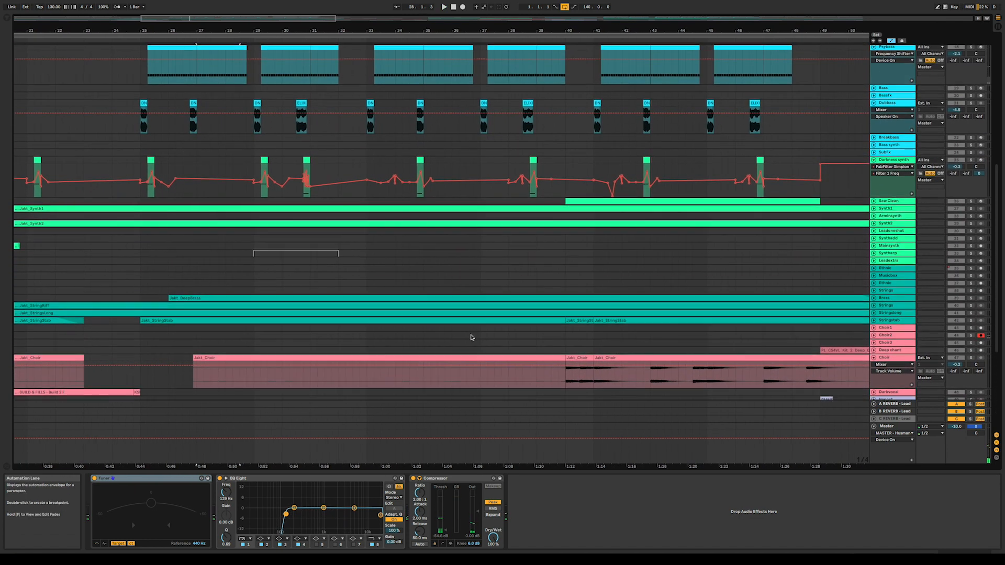
pyautogui.scroll(1, 471, 338)
pyautogui.hscroll(1, 471, 338)
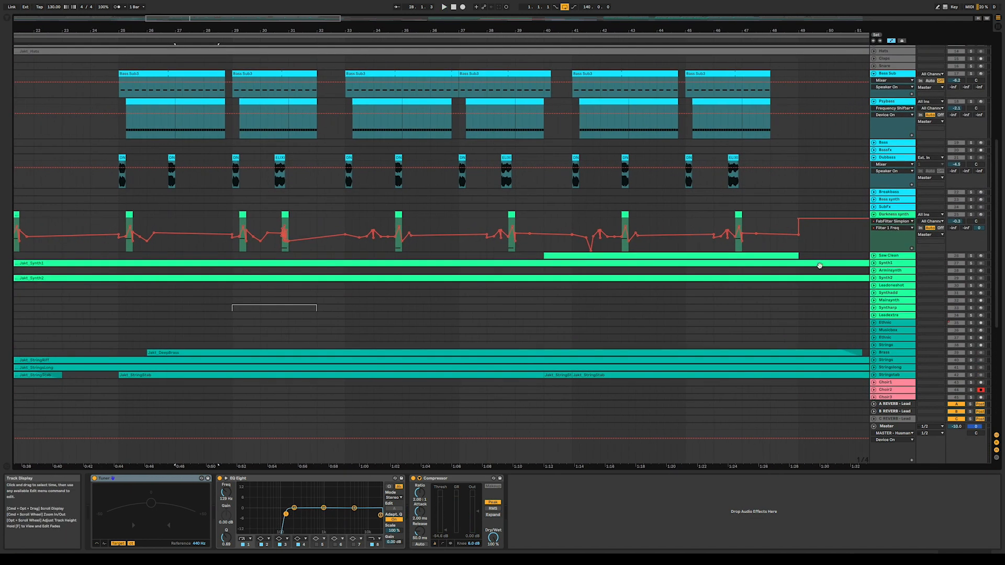
pyautogui.click(874, 353)
pyautogui.scroll(-4, 666, 376)
pyautogui.hscroll(2, 666, 377)
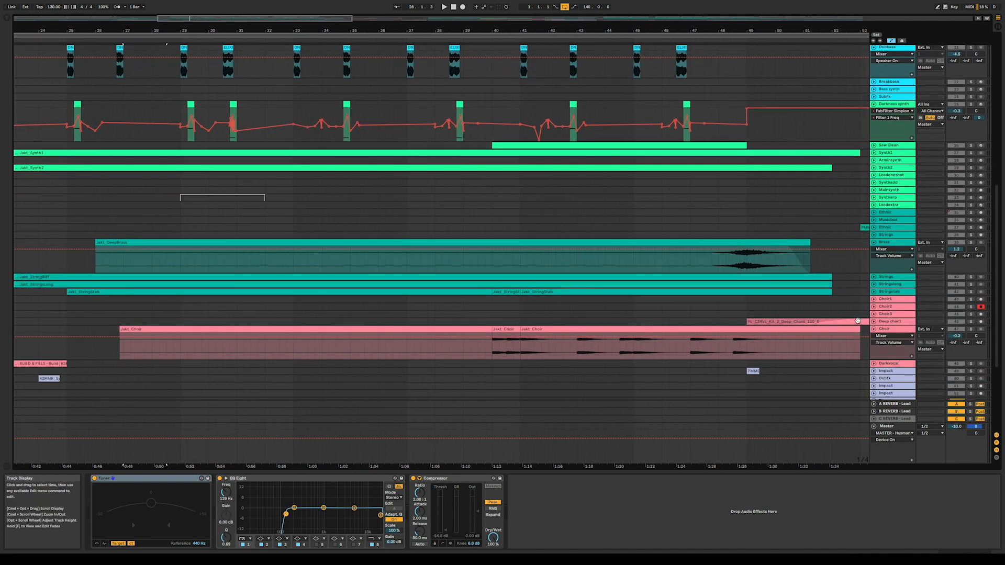
pyautogui.click(874, 276)
pyautogui.click(873, 311)
pyautogui.click(874, 346)
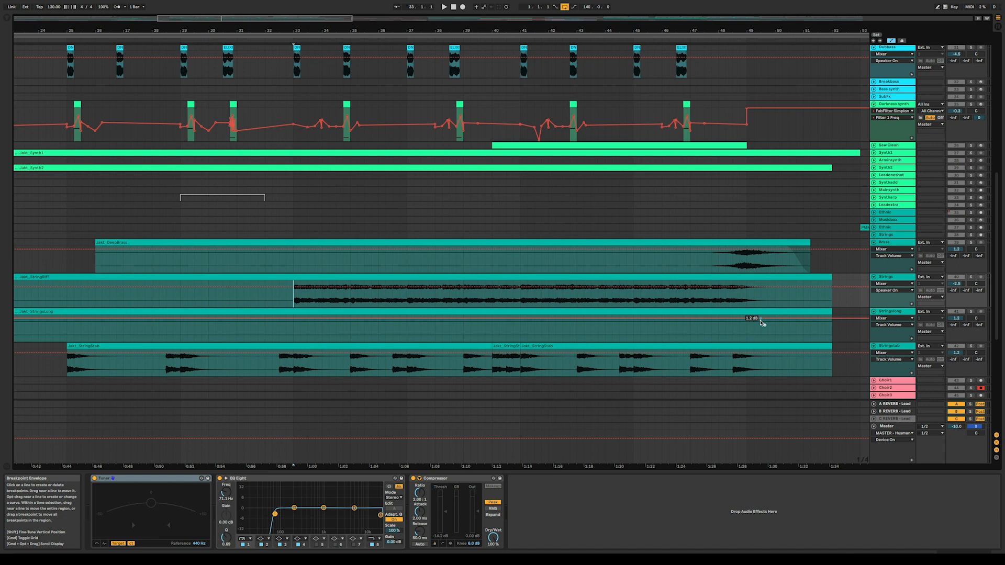
# Solo the Strings track, play it from bar 33, and place the playback start inside the Stringslong clip.
pyautogui.click(971, 277)
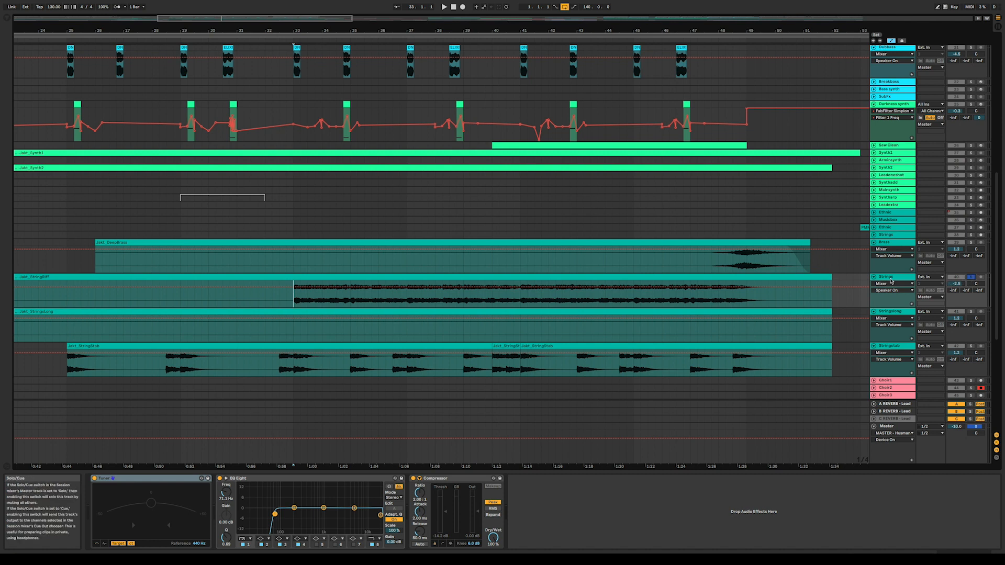
pyautogui.press('space')
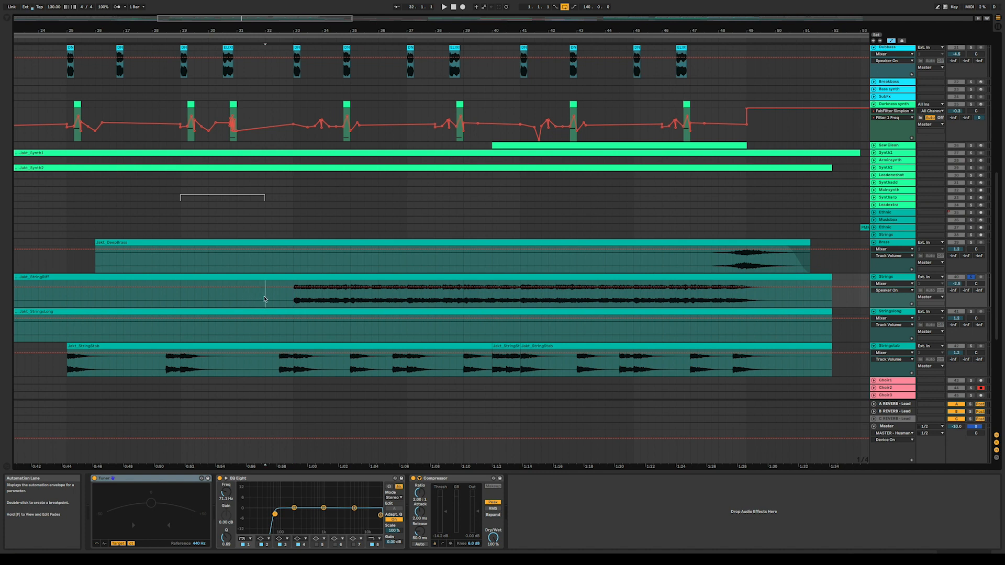
pyautogui.click(281, 338)
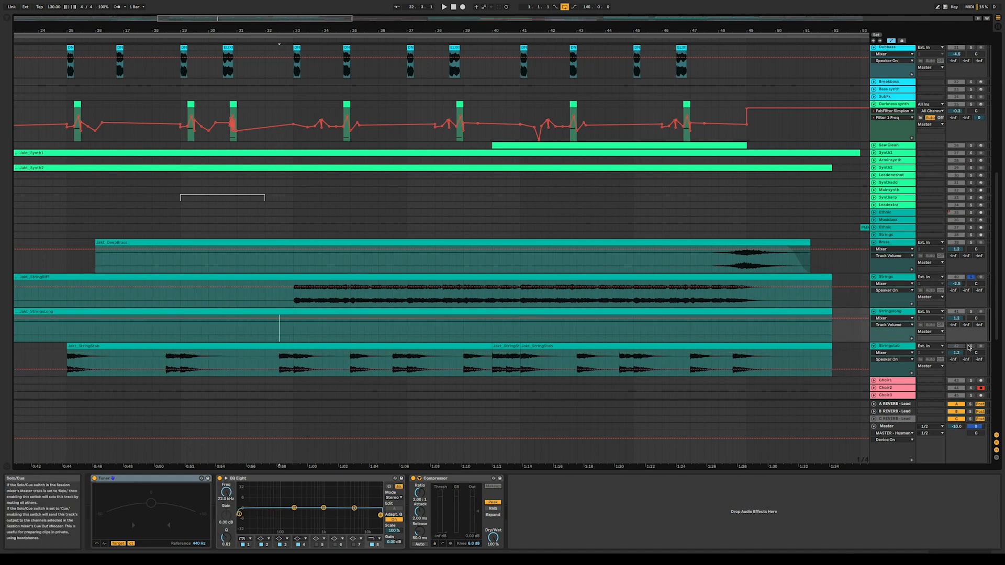
# Play the soloed Stringstab track, and solo the Choir track and play it from bar 40.
pyautogui.press('space')
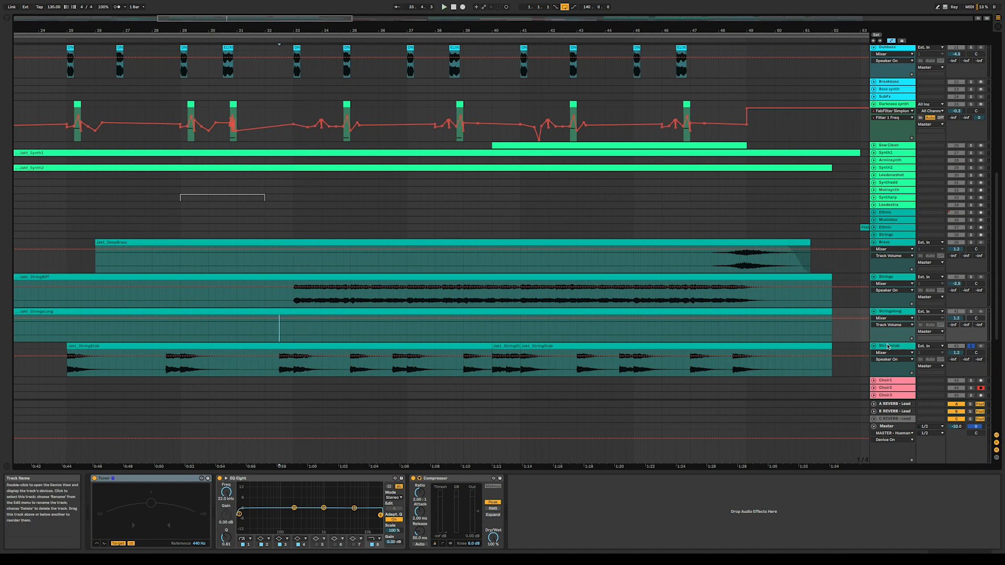
pyautogui.scroll(-5, 490, 332)
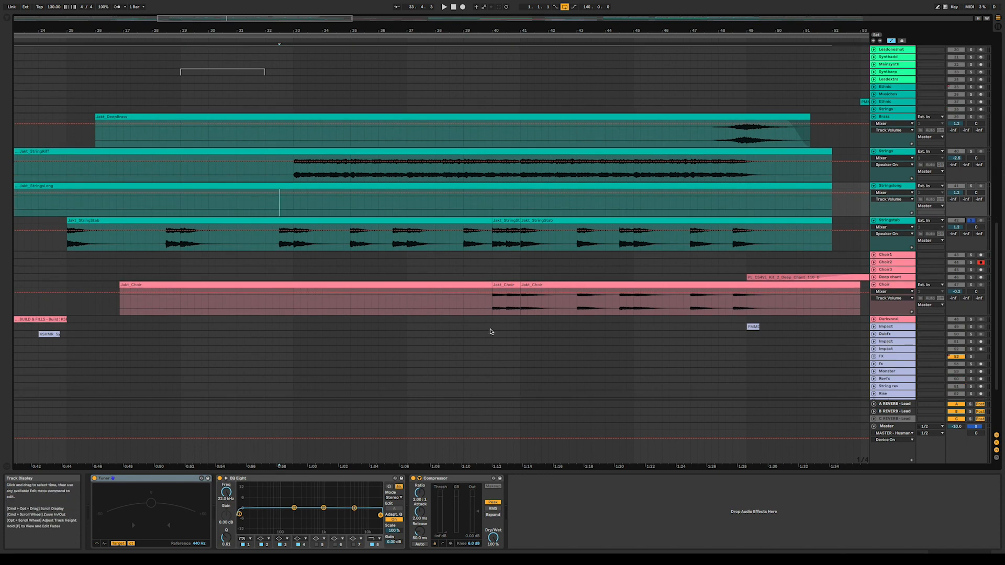
pyautogui.click(972, 285)
pyautogui.press('space')
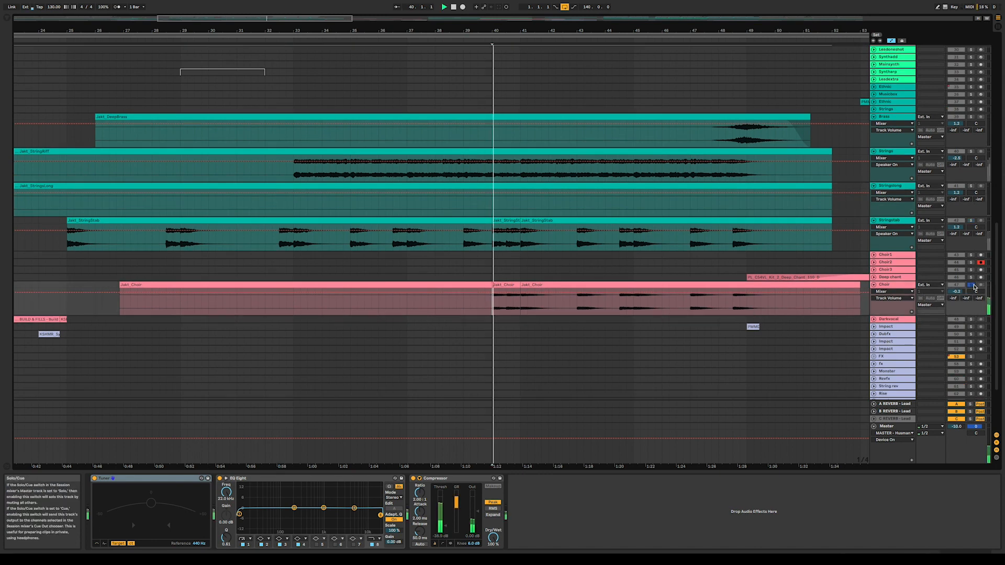
# Clear the solo and play all layers together from bar 32.
pyautogui.scroll(10, 475, 282)
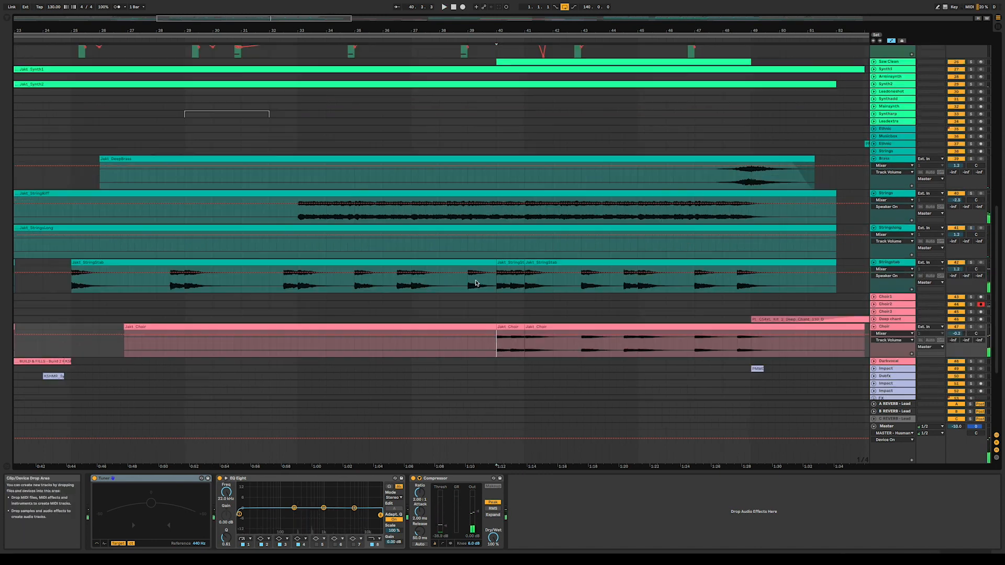
pyautogui.click(328, 321)
pyautogui.scroll(4, 354, 338)
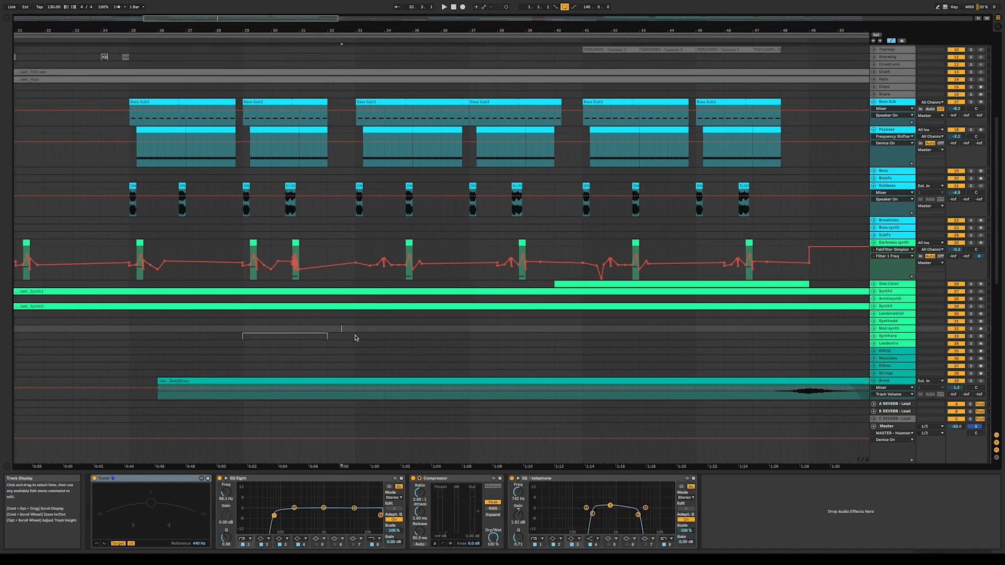
pyautogui.press('space')
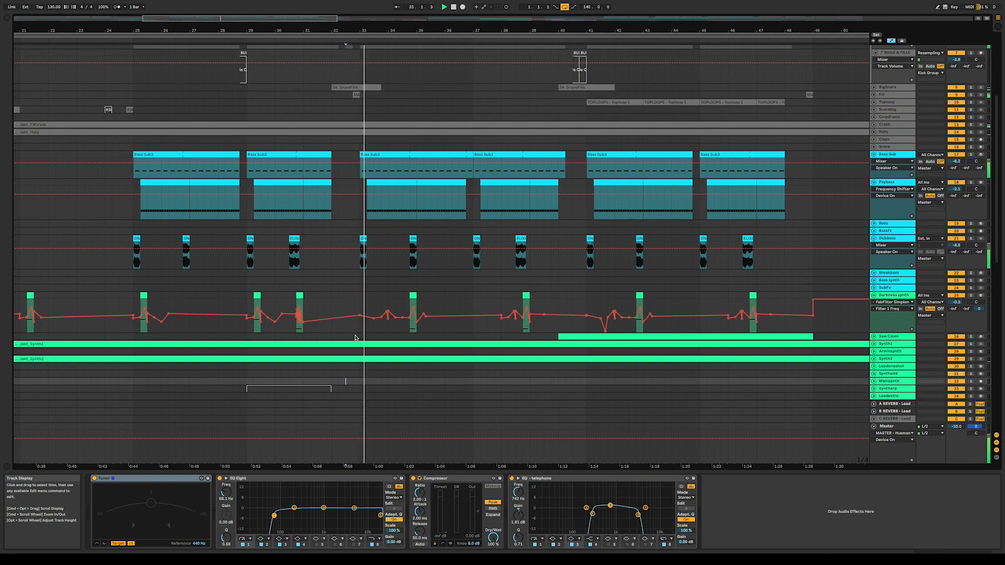
pyautogui.scroll(-15, 460, 273)
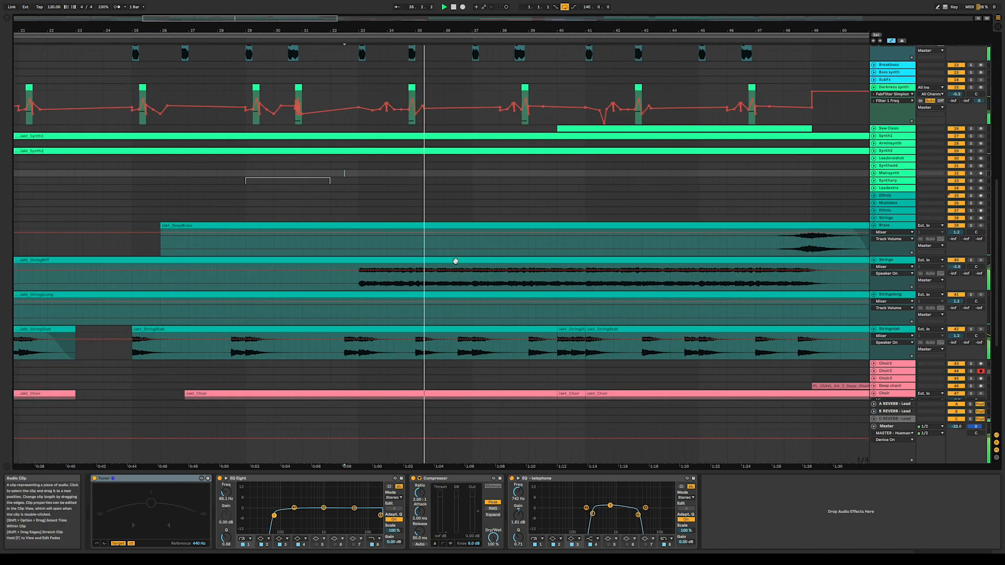
pyautogui.scroll(1, 545, 174)
pyautogui.scroll(3, 545, 174)
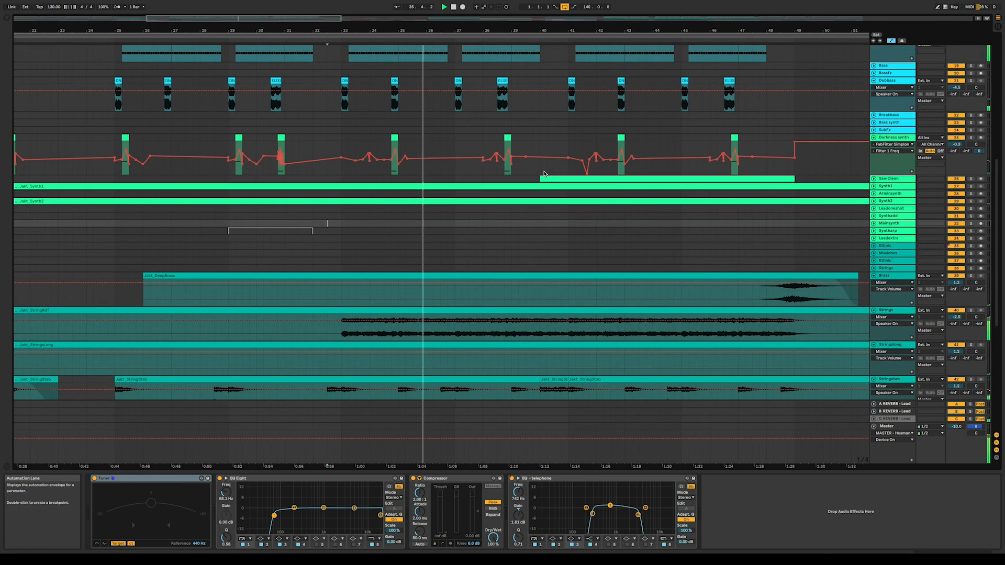
# Expand the Saw Clean track and trim the start of its clip from bar 40 to bar 41.
pyautogui.click(571, 177)
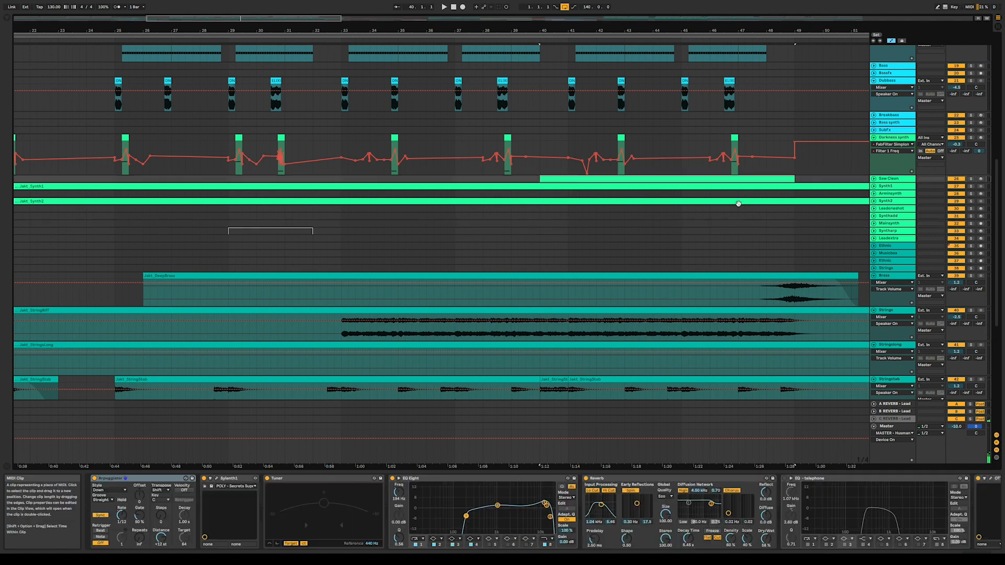
pyautogui.click(874, 179)
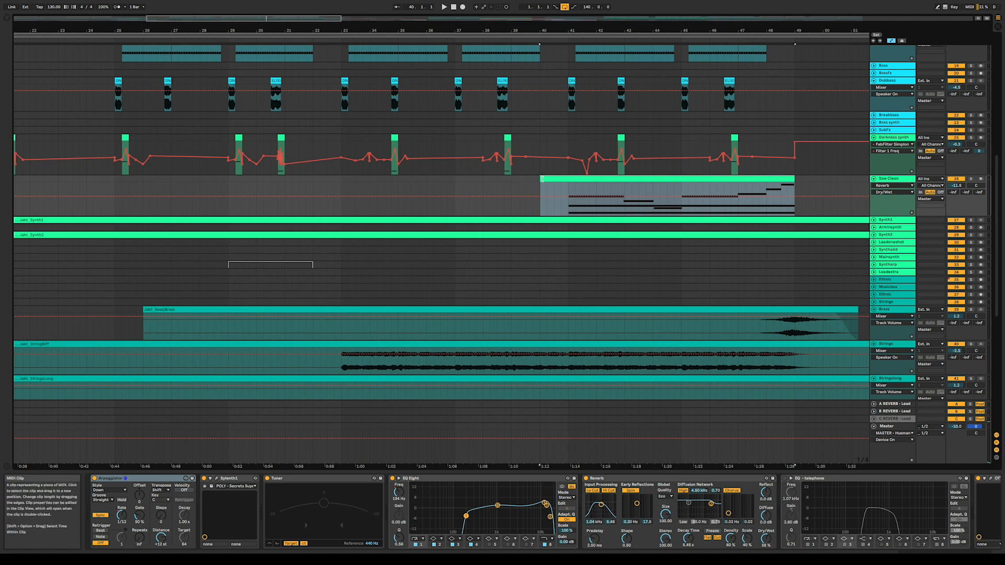
pyautogui.moveTo(540, 181); pyautogui.dragTo(569, 180)
pyautogui.hscroll(5, 567, 204)
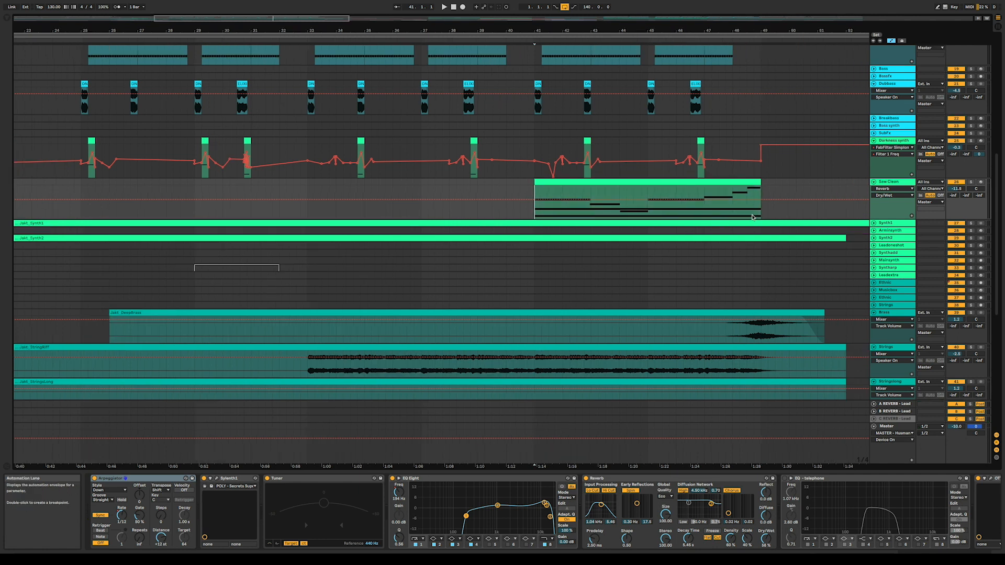
# Solo the Saw Clean track and play its clip from bar 41 with the Arpeggiator switched off and back on.
pyautogui.click(972, 184)
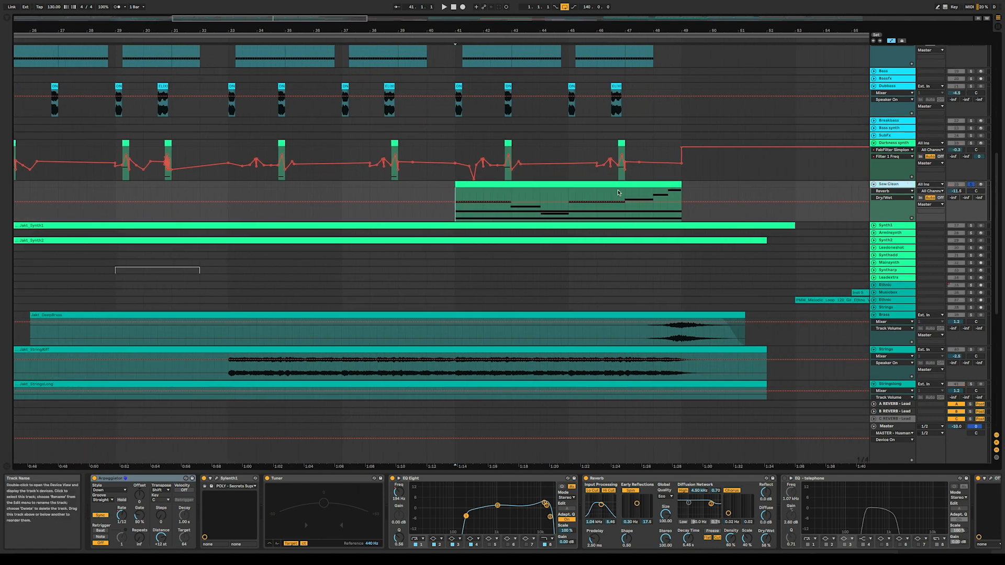
pyautogui.click(583, 182)
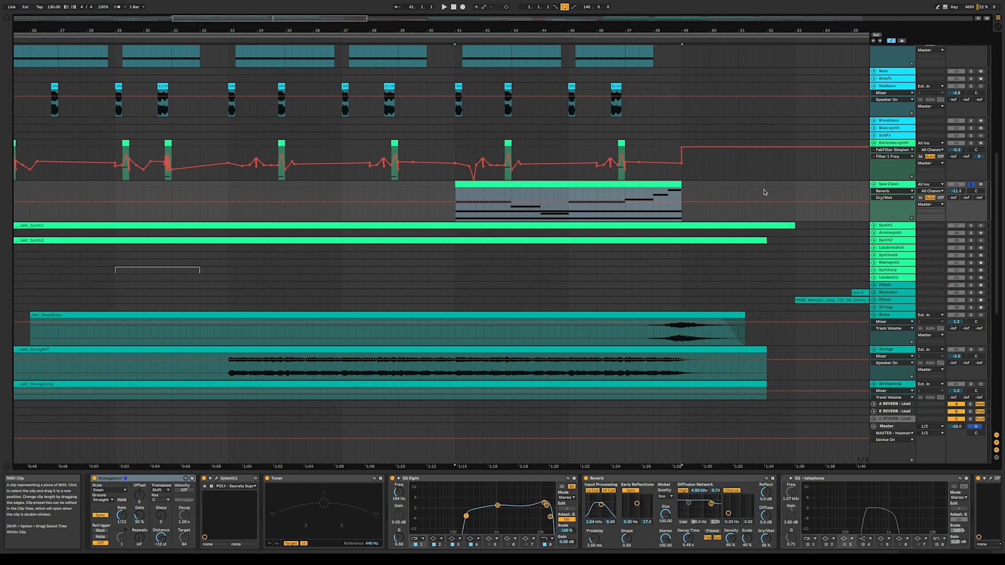
pyautogui.click(894, 184)
pyautogui.click(95, 479)
pyautogui.press('space')
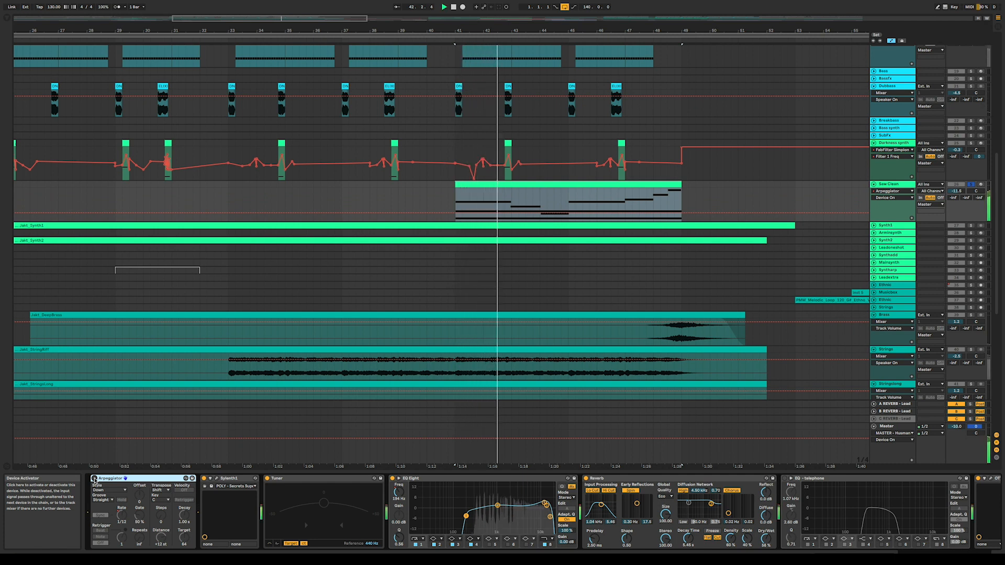
pyautogui.press('space')
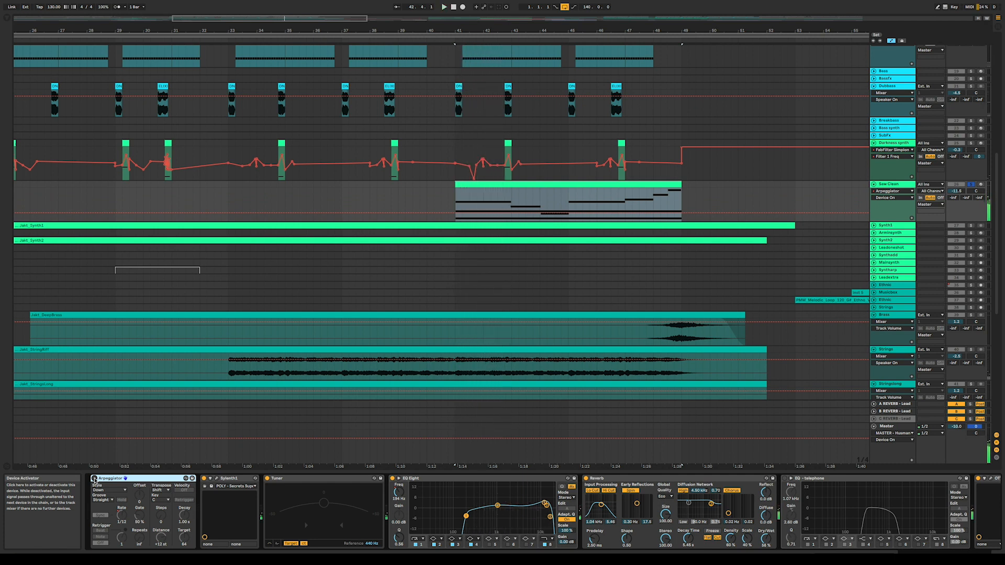
pyautogui.press('space')
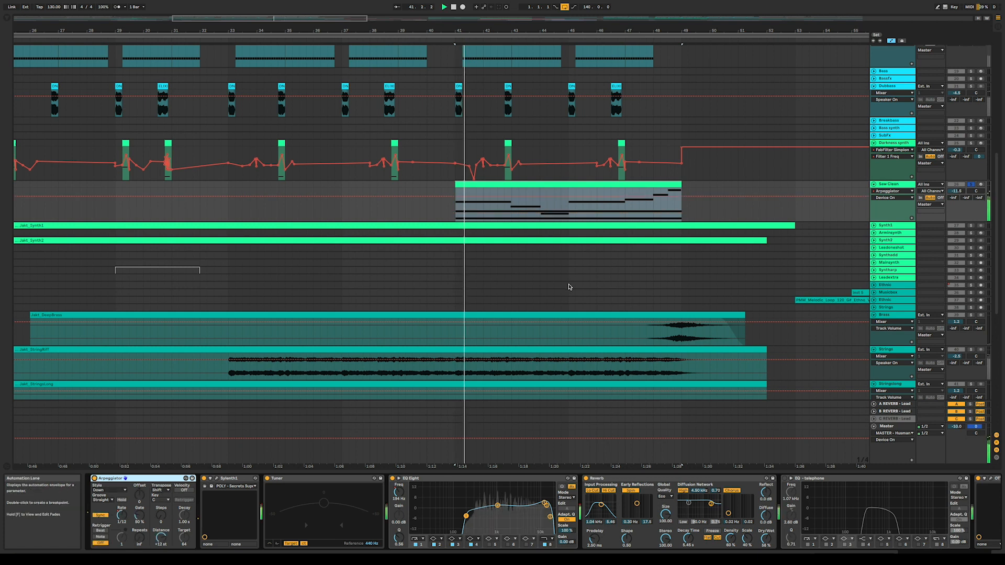
# Show the FabFilter Simplon Filter 1 Freq automation on the Saw Clean track.
pyautogui.click(890, 191)
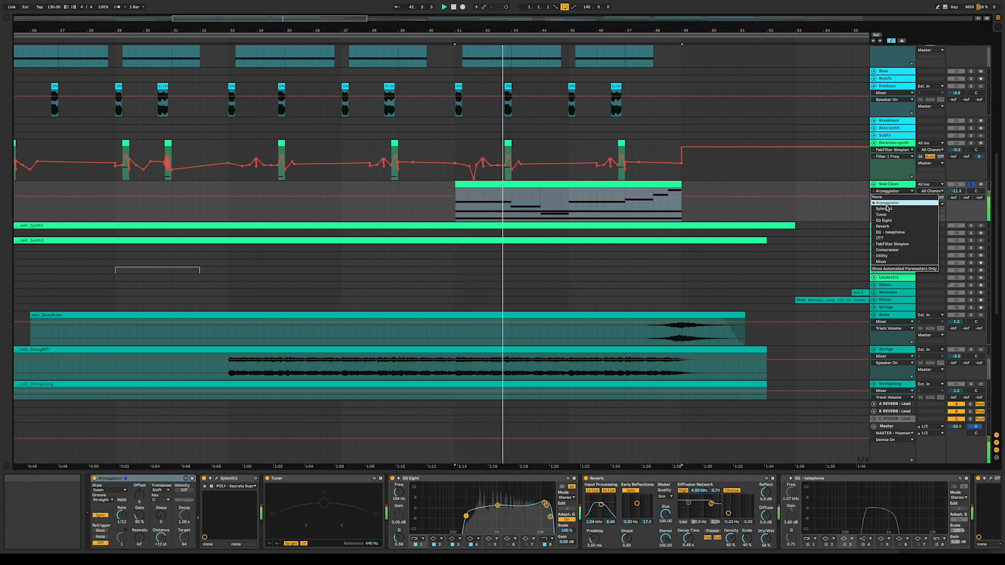
pyautogui.click(893, 244)
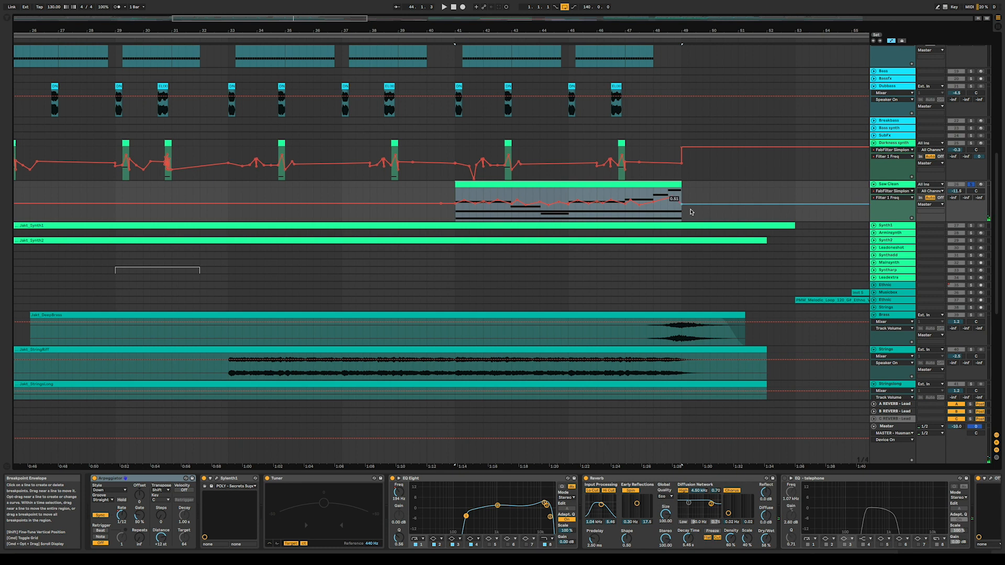
pyautogui.hscroll(2, 859, 225)
pyautogui.scroll(-5, 595, 231)
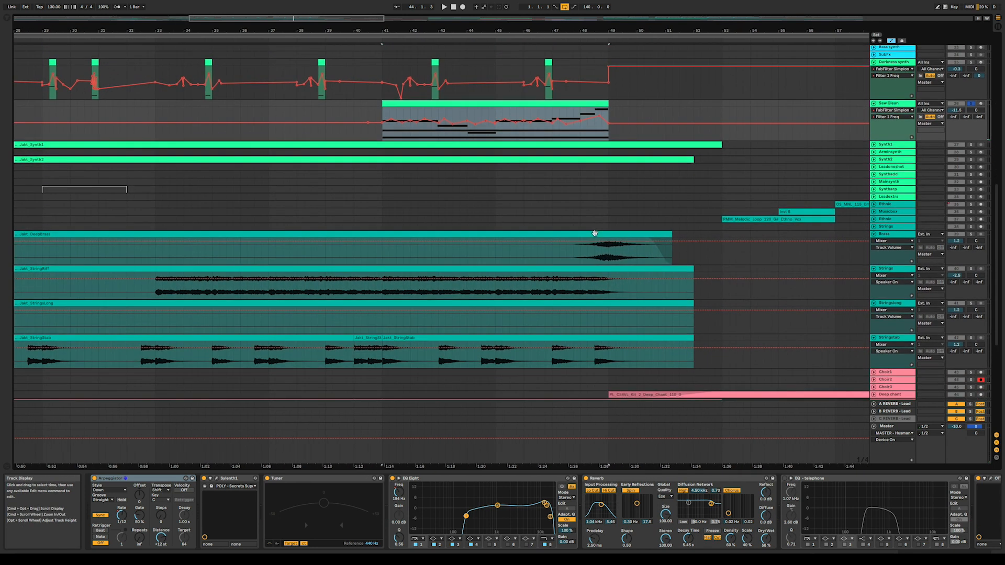
# Show the whole arrangement, place the playback start at bar 49 on the lower Top Kick track, and clear the solo.
pyautogui.scroll(7, 592, 319)
pyautogui.hscroll(3, 592, 319)
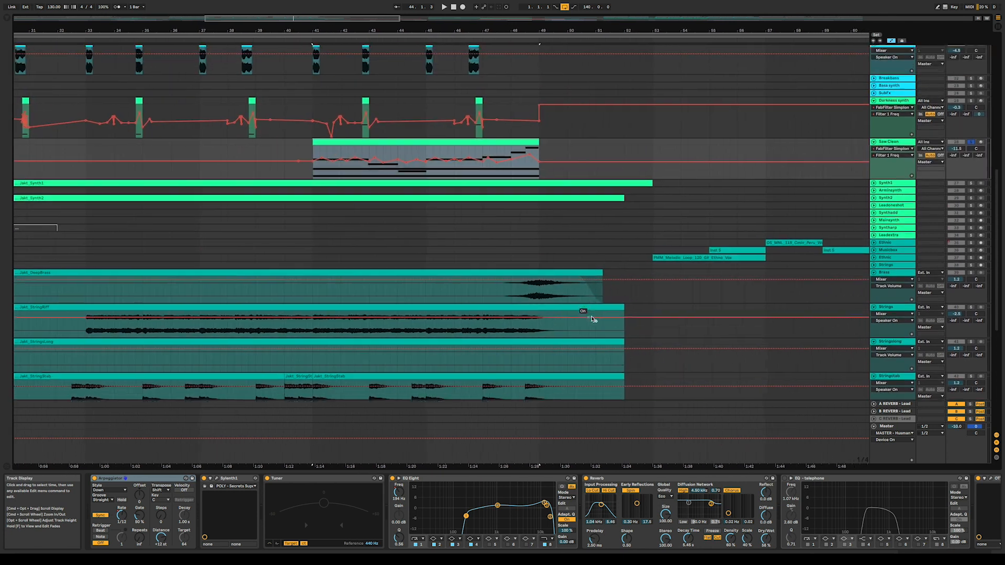
pyautogui.scroll(9, 592, 320)
pyautogui.hscroll(2, 593, 319)
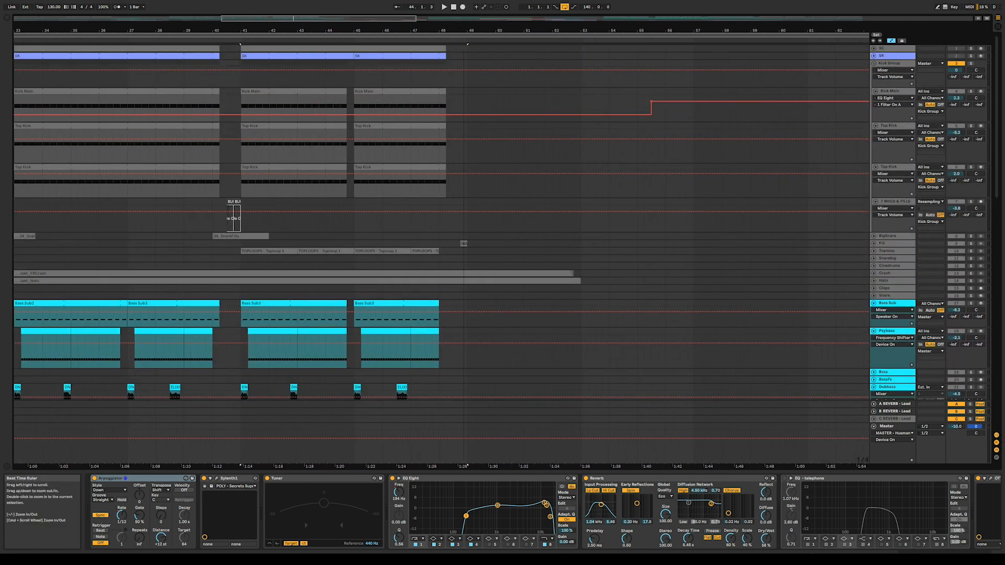
pyautogui.moveTo(465, 30); pyautogui.dragTo(464, 6)
pyautogui.click(403, 181)
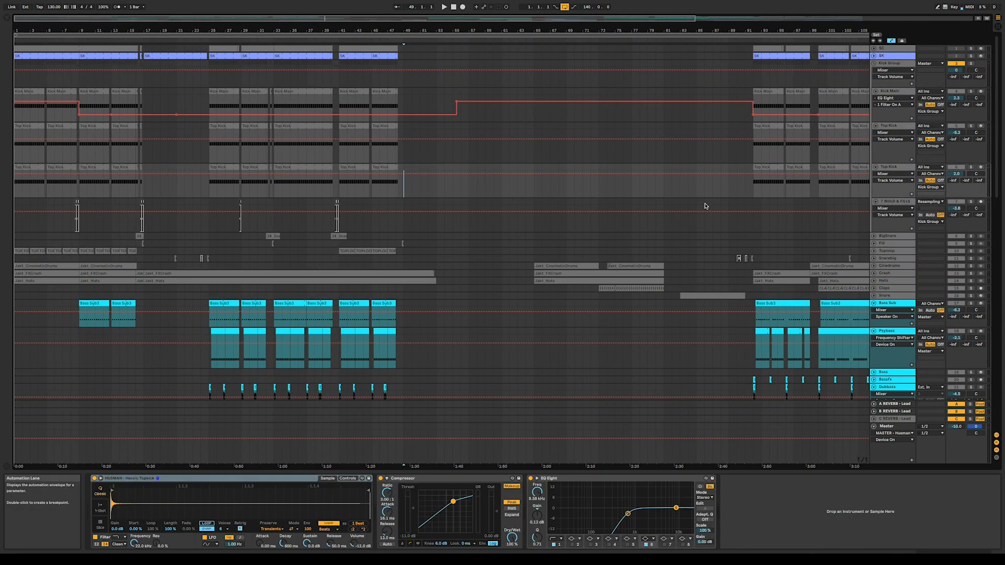
pyautogui.click(970, 167)
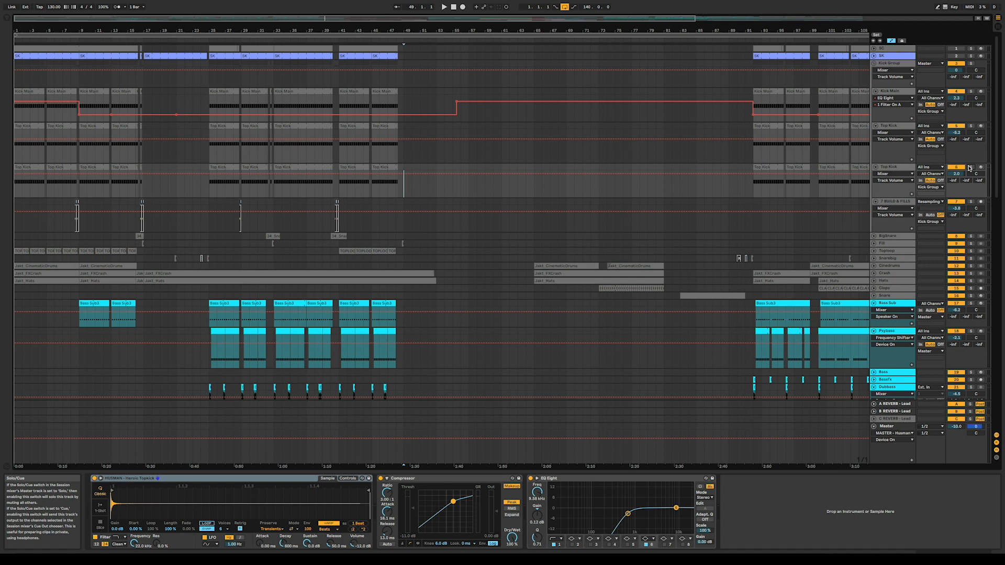
# Solo the Strings track and play its StringRiff clip from bar 33.
pyautogui.scroll(-15, 969, 168)
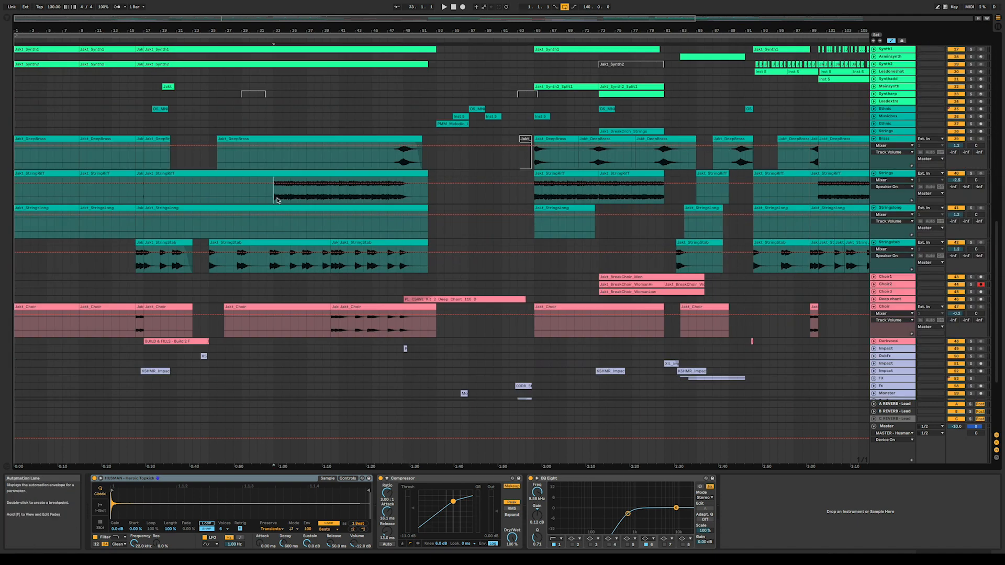
pyautogui.click(930, 182)
pyautogui.click(972, 174)
pyautogui.press('space')
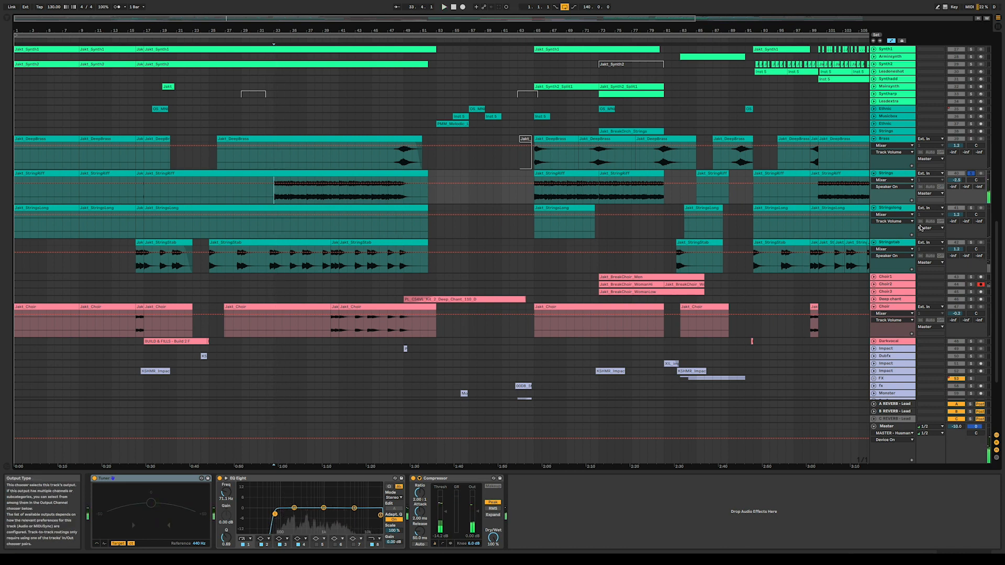
# Loop bars 53 to 65 on the lower Ethnic track and play the section with all tracks unsoloed.
pyautogui.scroll(2, 599, 234)
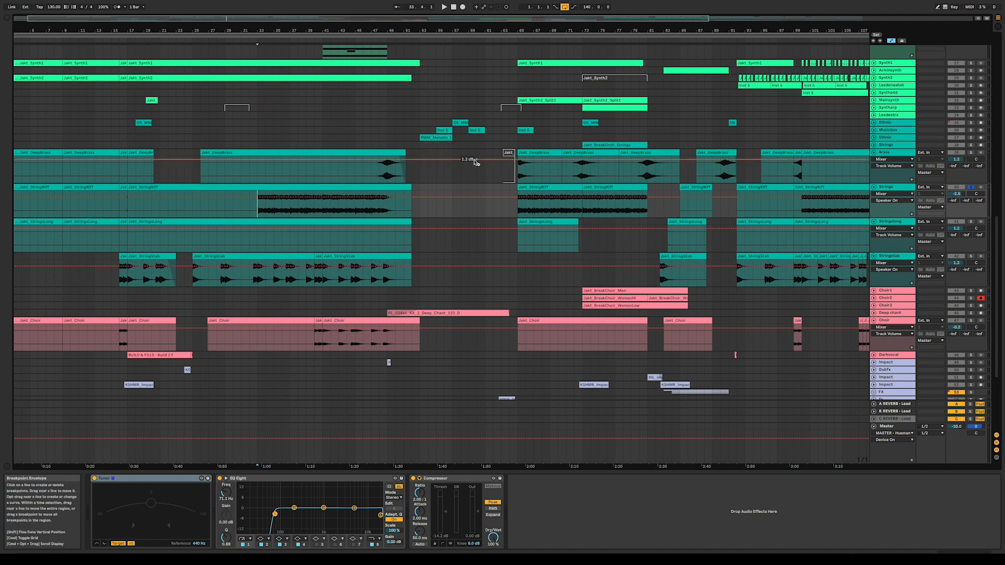
pyautogui.click(436, 137)
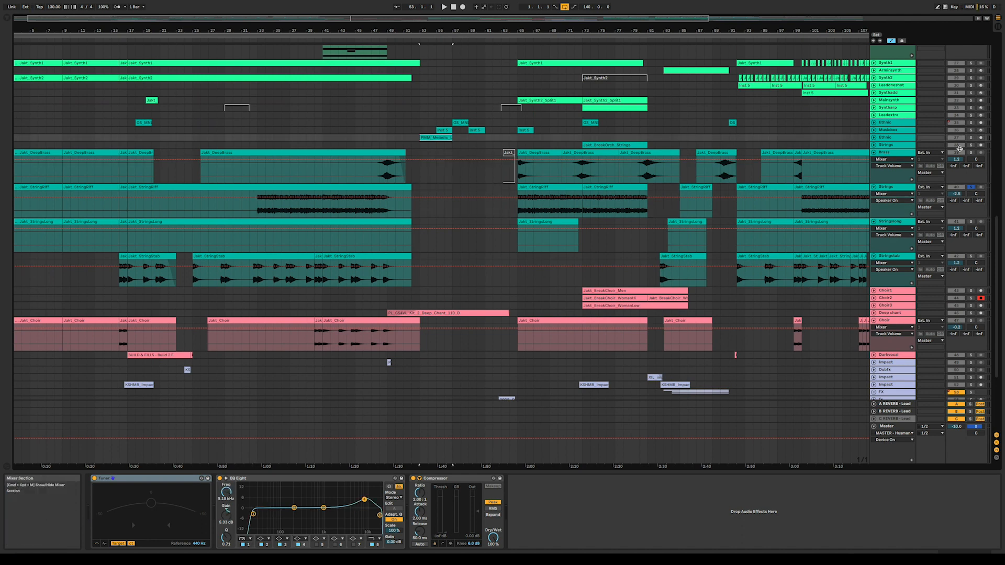
pyautogui.keyDown('shift'); pyautogui.click(421, 138); pyautogui.keyUp('shift')
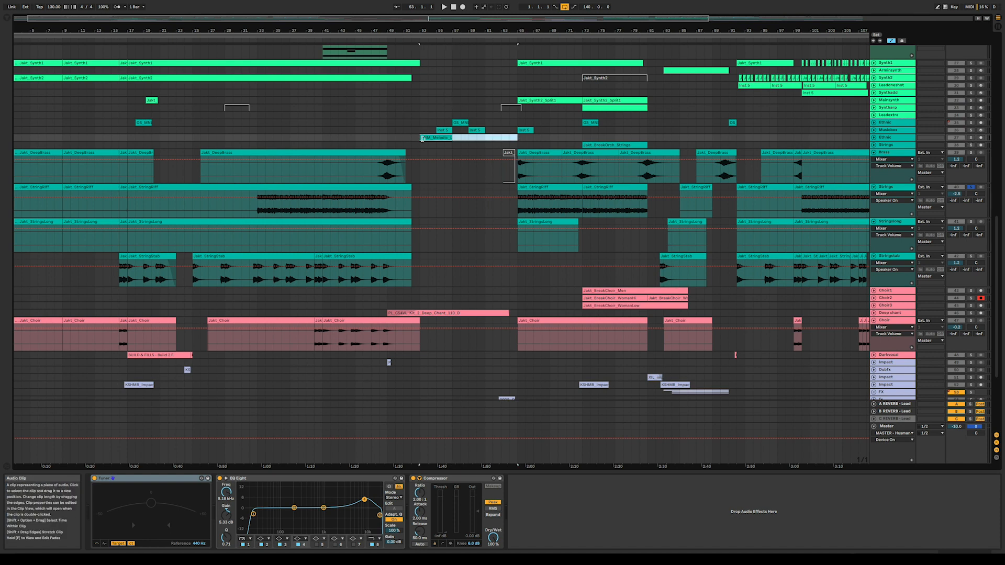
pyautogui.press('super+l')
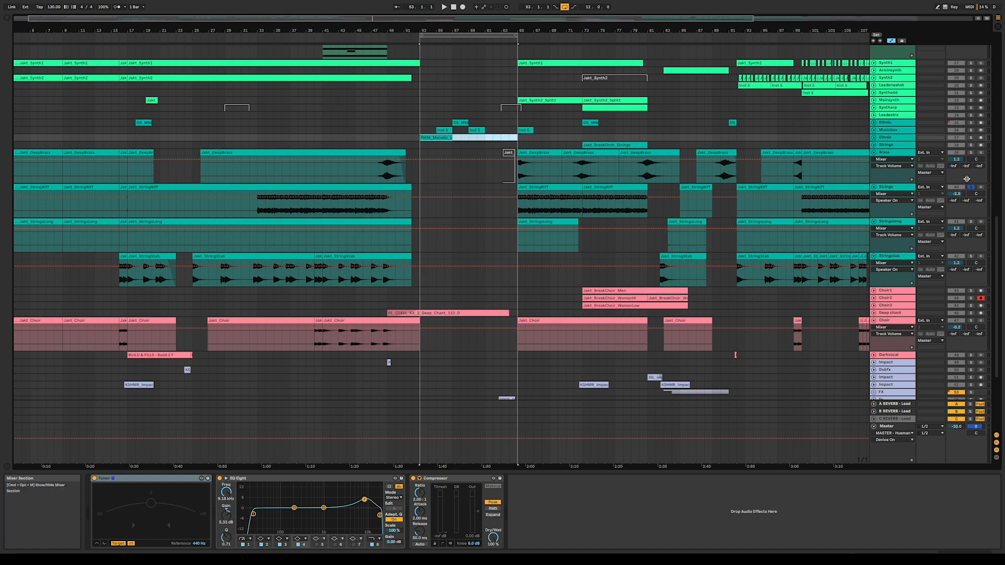
pyautogui.press('space')
pyautogui.press('z')
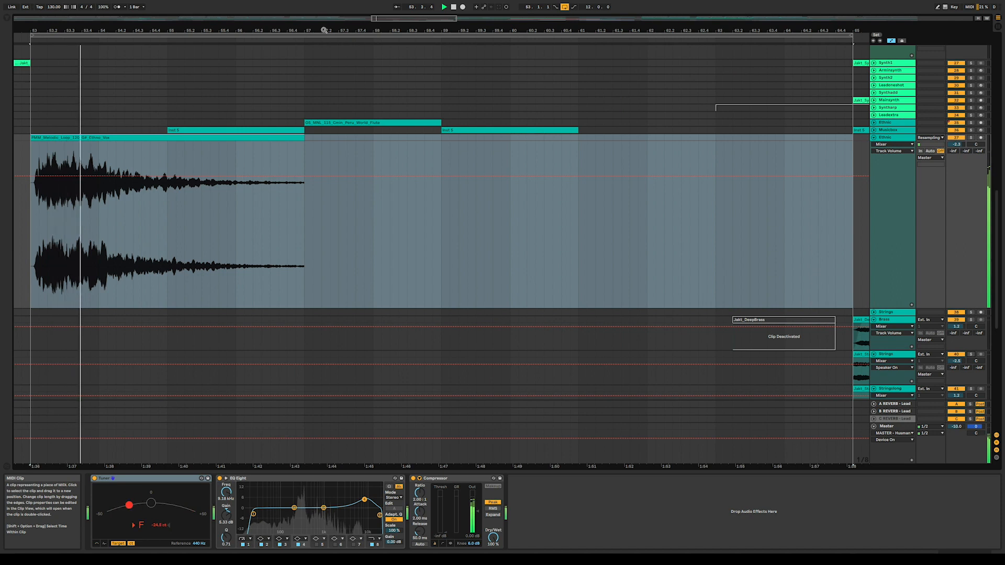
pyautogui.press('x')
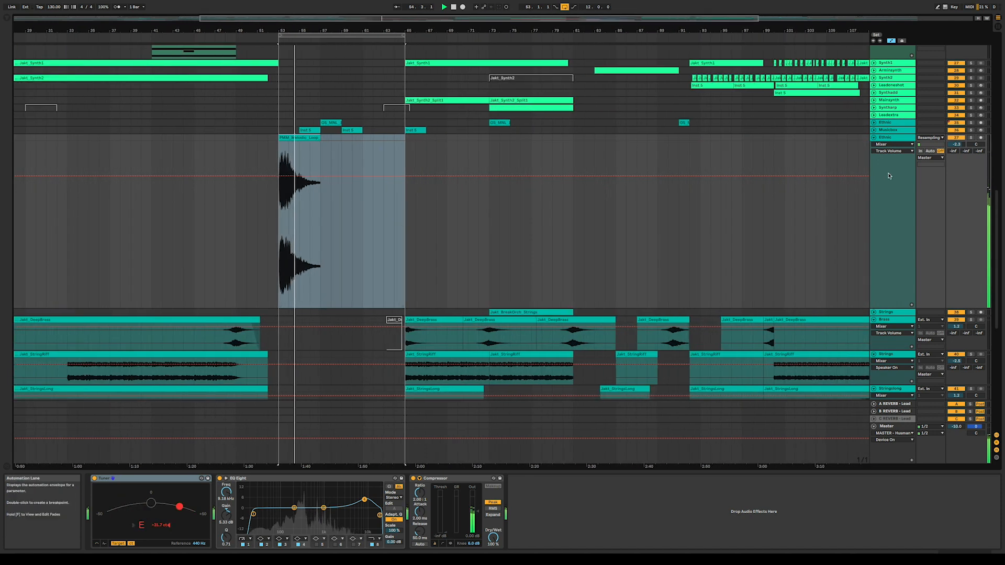
# Expand the Musicbox track and the upper Ethnic track to show their clips.
pyautogui.click(874, 130)
pyautogui.click(873, 122)
pyautogui.scroll(-10, 374, 219)
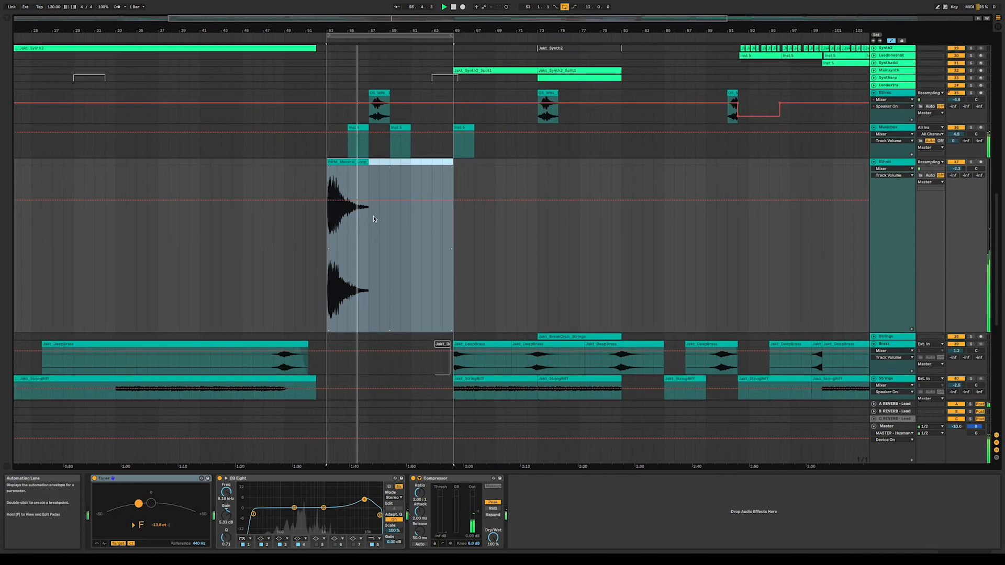
# Select the tracks from Revfx through the Fx track below Tension and expand them all together.
pyautogui.scroll(-6, 374, 219)
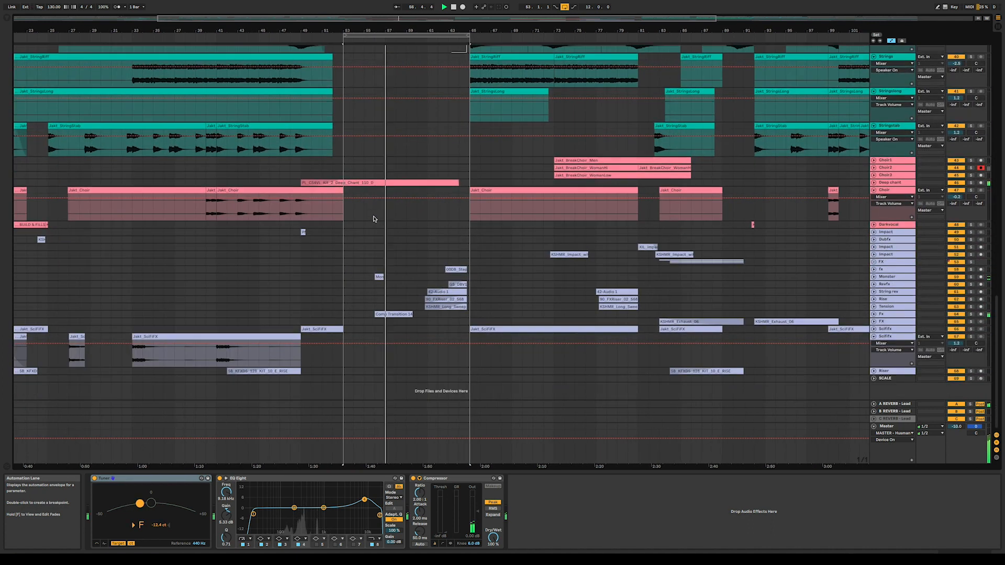
pyautogui.click(889, 284)
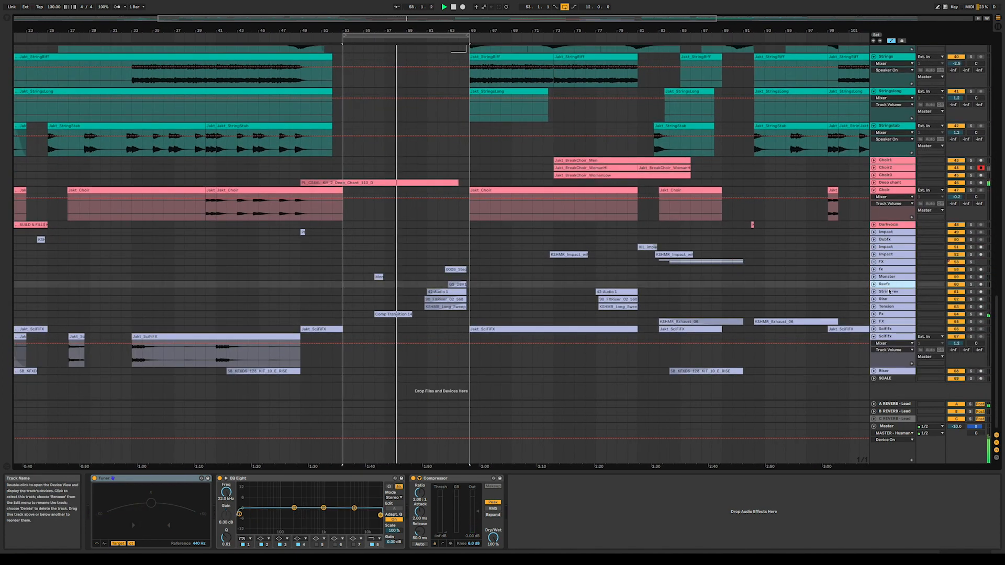
pyautogui.keyDown('shift'); pyautogui.click(884, 314); pyautogui.keyUp('shift')
pyautogui.click(873, 314)
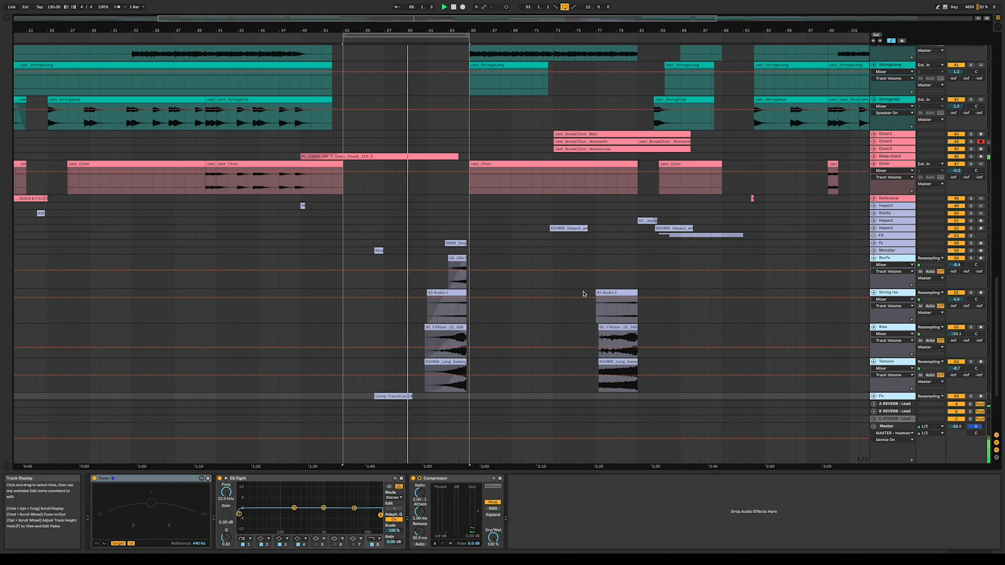
# Hide the automation lanes in the arrangement and stop playback at the end of the looped break.
pyautogui.press('a')
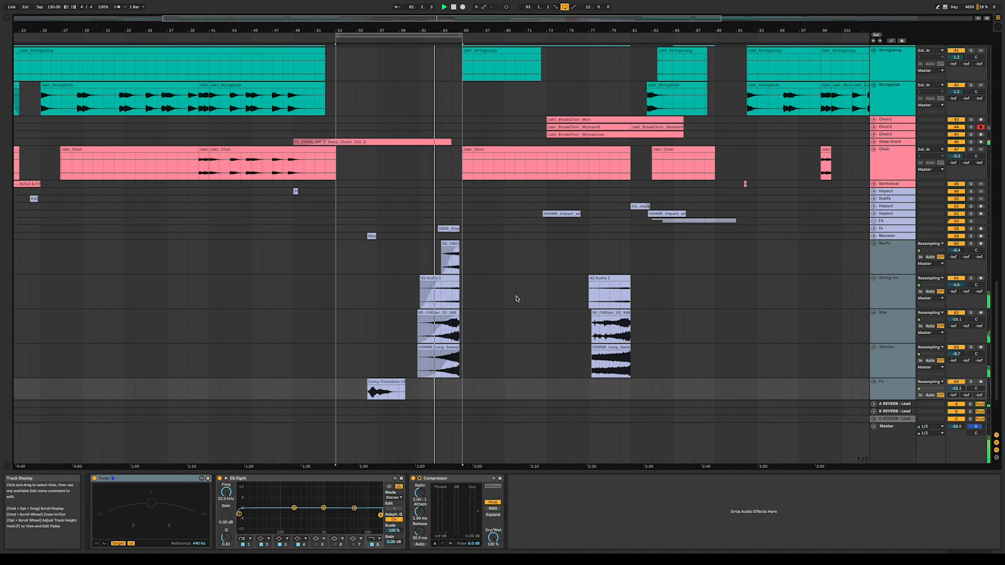
pyautogui.scroll(-1, 516, 299)
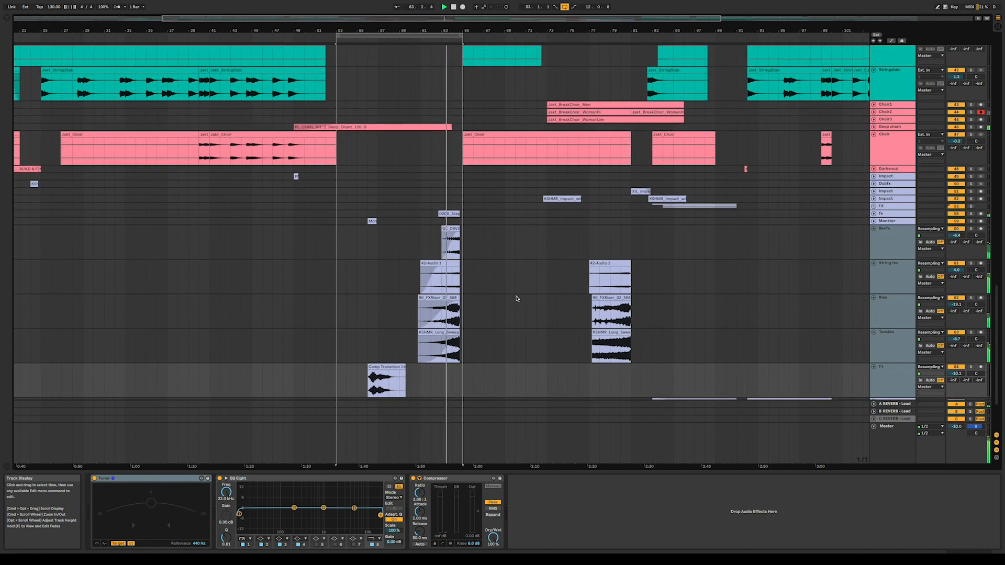
pyautogui.press('space')
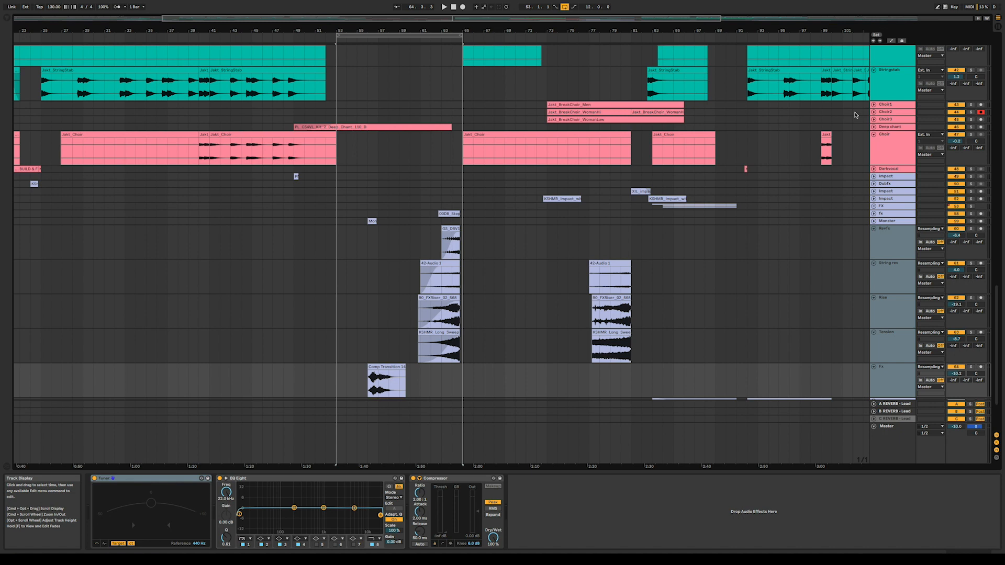
# Expand the Choir3 and Deep chant tracks, and play Deep chant soloed from the start of the break.
pyautogui.click(873, 119)
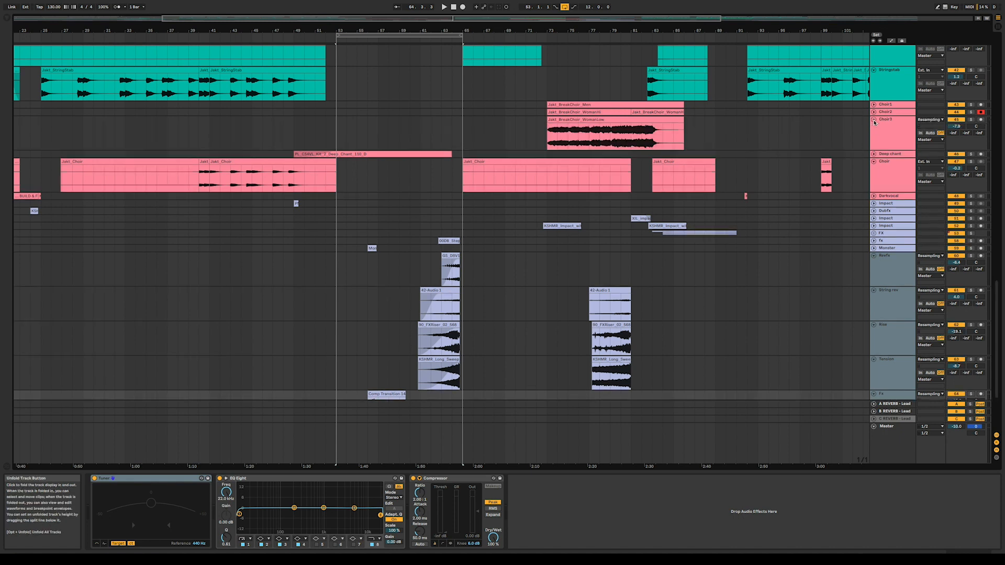
pyautogui.click(873, 154)
pyautogui.click(364, 164)
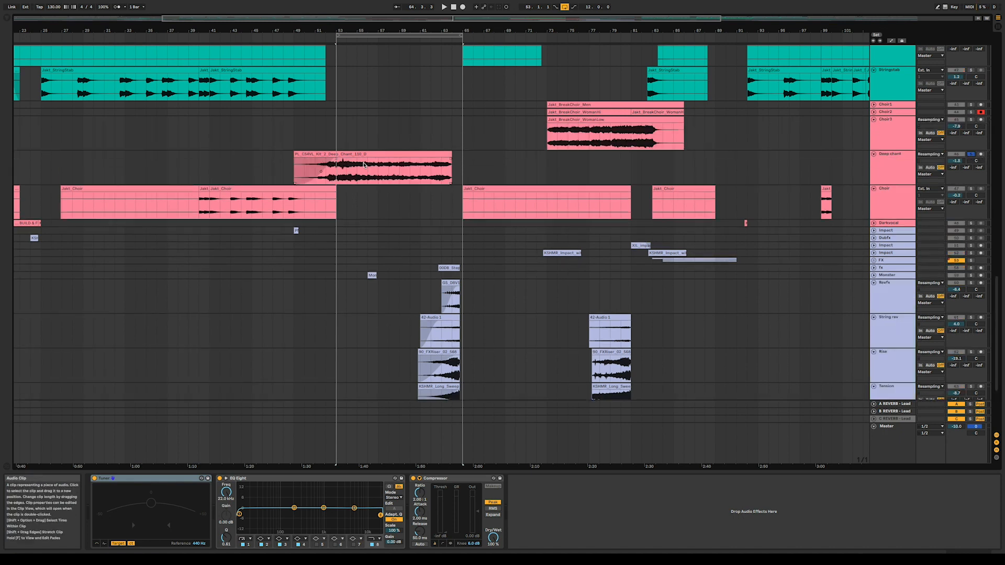
pyautogui.click(344, 173)
pyautogui.press('space')
# Inspect the Deep chant clip's sample settings, return to the arrangement and stop playback.
pyautogui.doubleClick(360, 155)
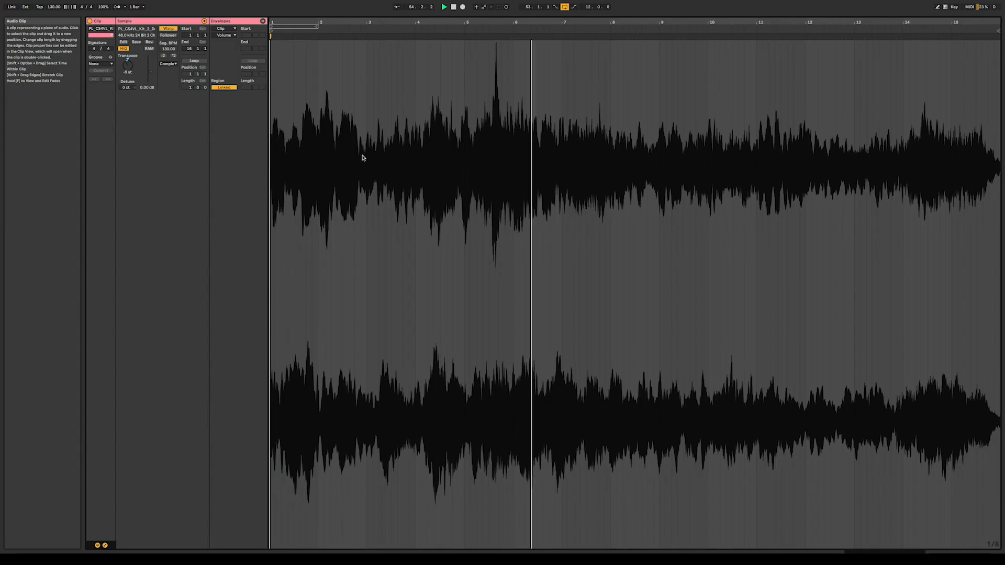
pyautogui.click(964, 554)
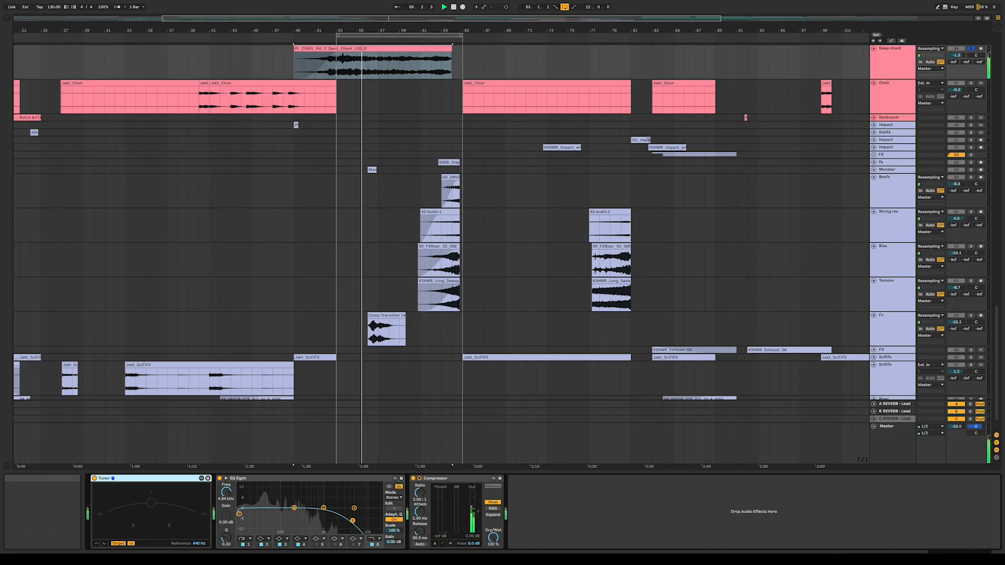
pyautogui.press('space')
# Play the Deep chant clip from bar 49 with its transposition set to 0 st, and restore the transposition to -8 st.
pyautogui.click(357, 49)
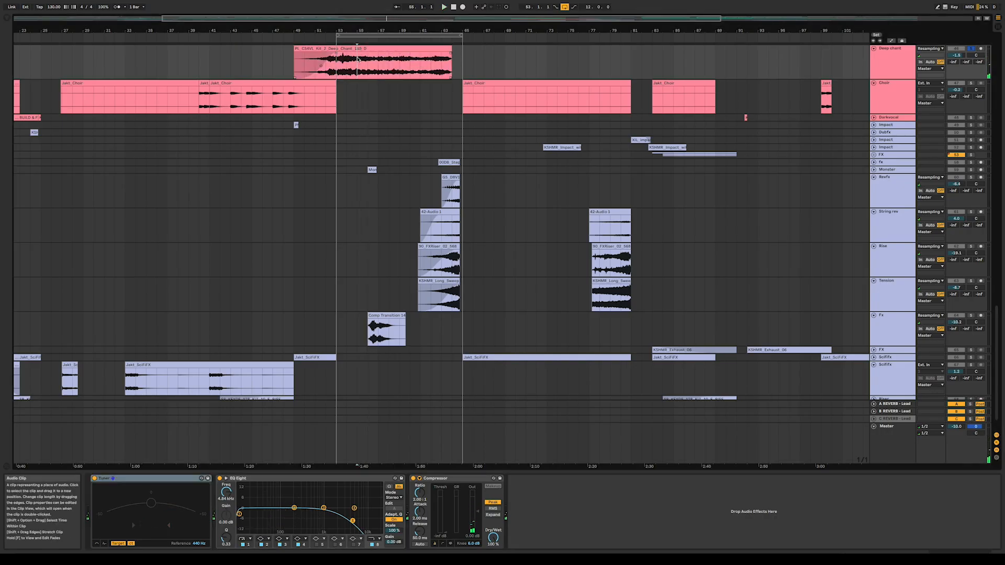
pyautogui.doubleClick(377, 52)
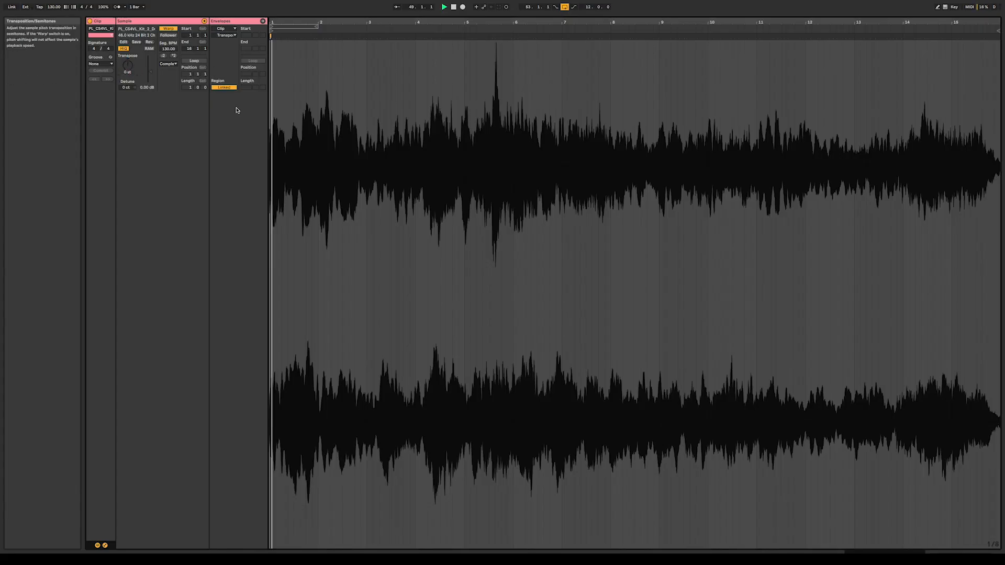
pyautogui.click(964, 553)
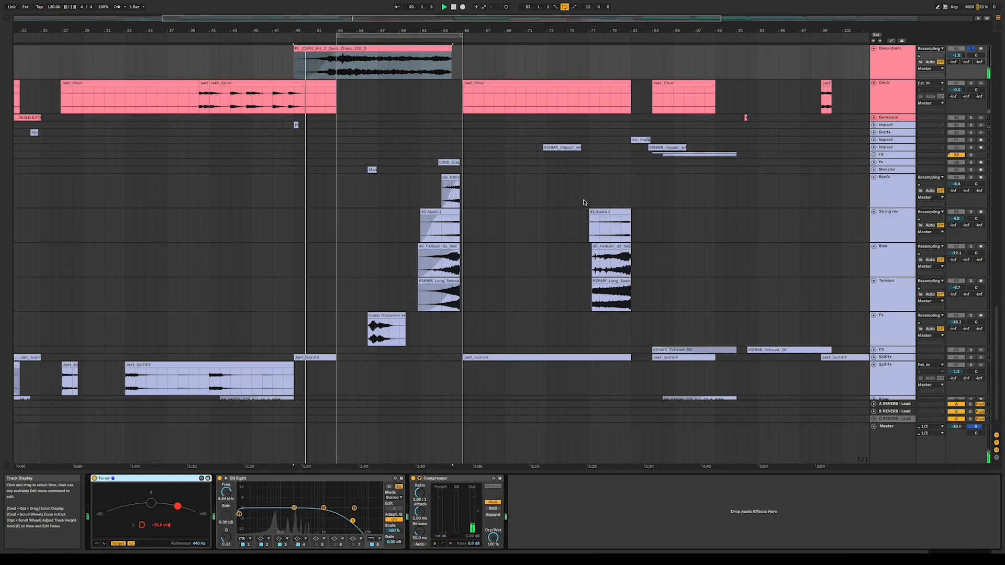
pyautogui.click(373, 48)
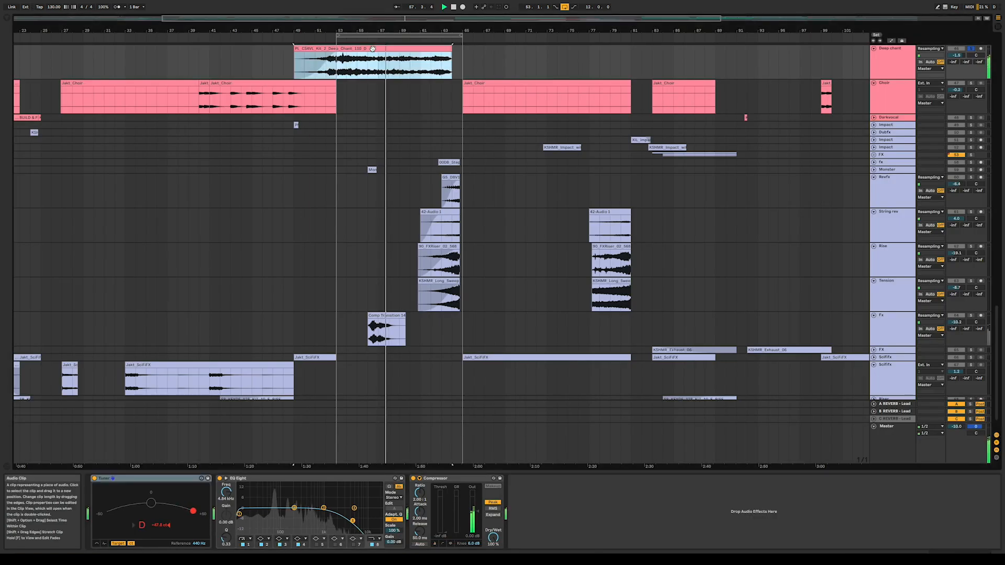
pyautogui.doubleClick(373, 50)
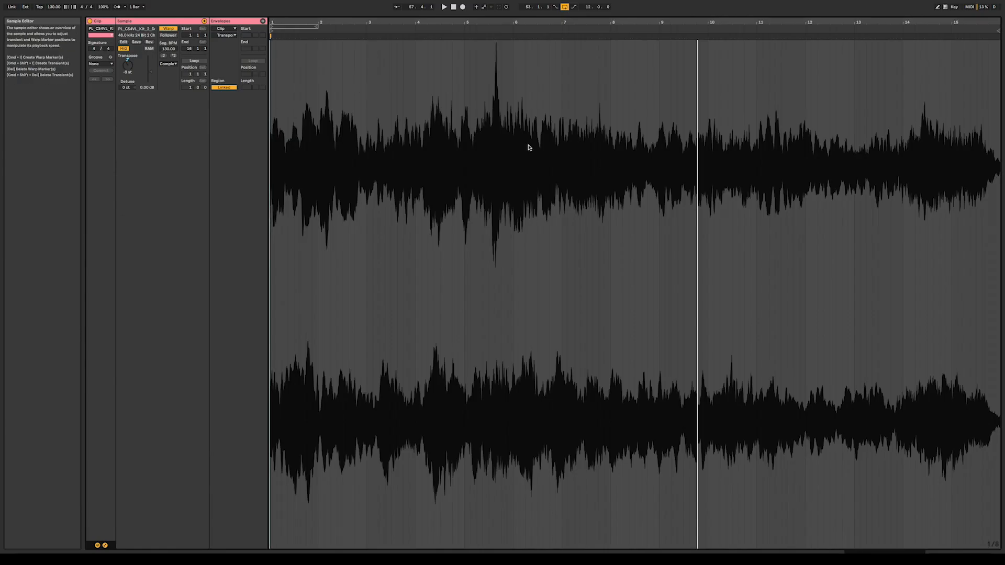
pyautogui.click(964, 553)
# Solo the Musicbox track and play its MIDI clips from bar 55 and from bar 59.
pyautogui.scroll(3, 602, 304)
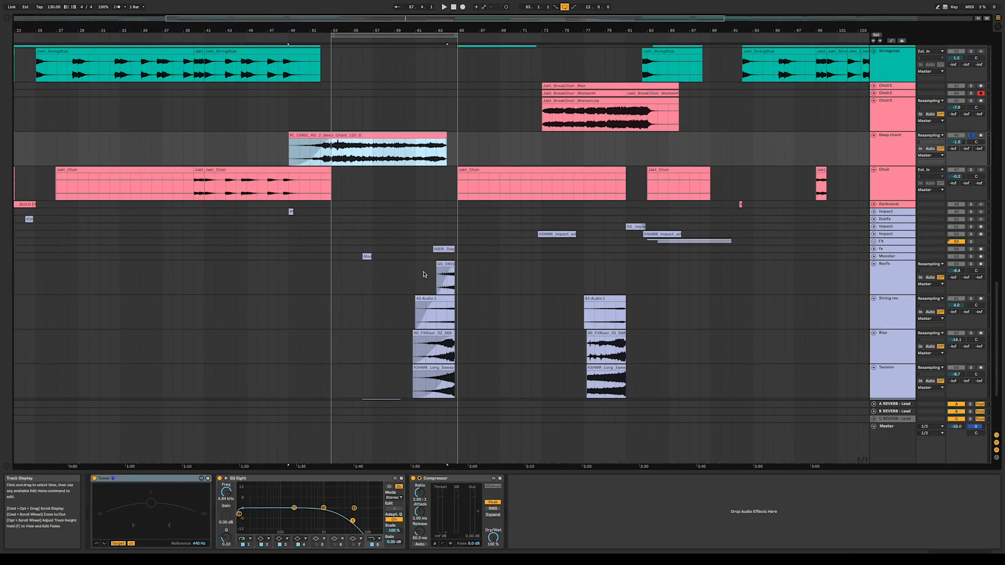
pyautogui.scroll(-2, 424, 275)
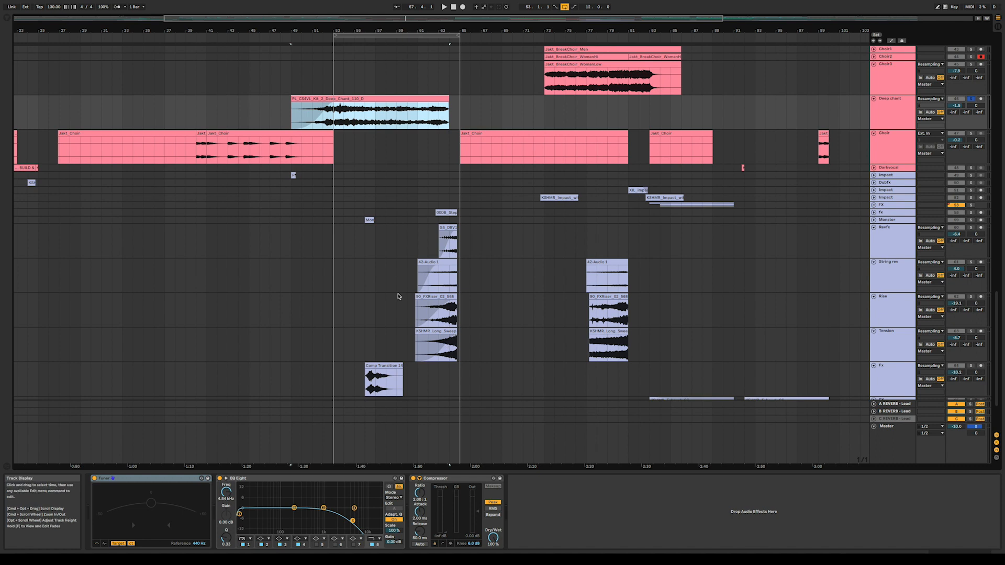
pyautogui.scroll(10, 370, 304)
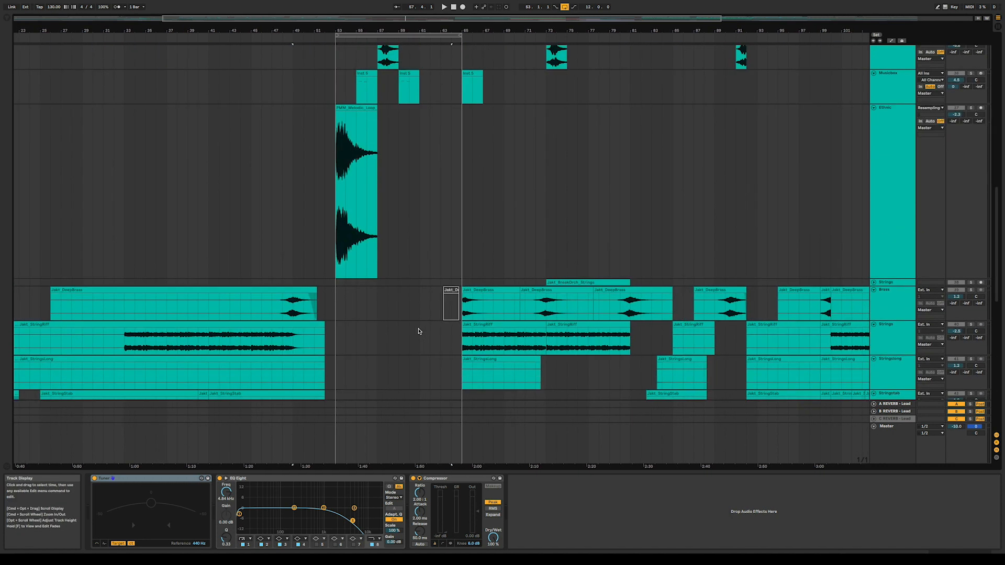
pyautogui.click(367, 293)
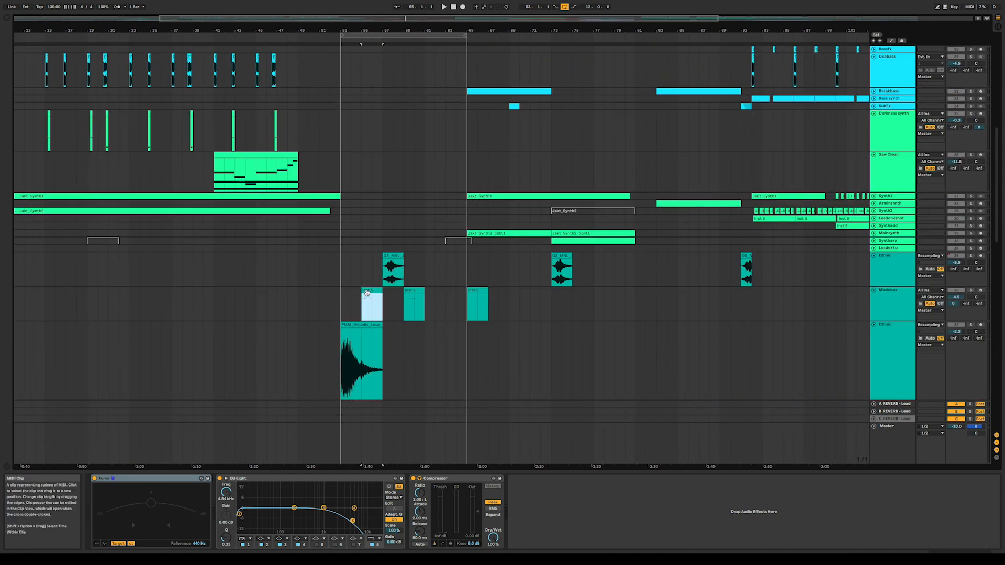
pyautogui.click(972, 291)
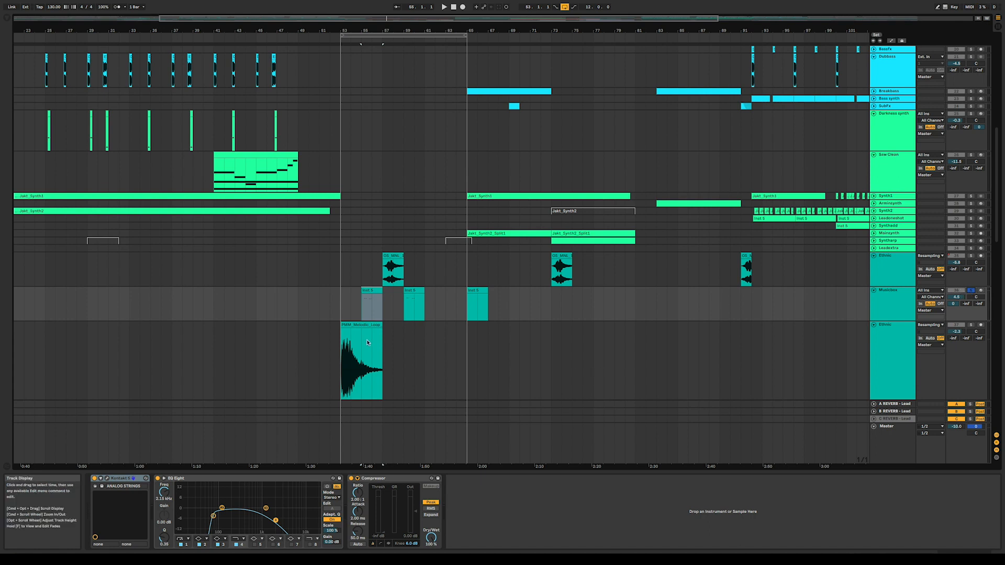
pyautogui.click(360, 321)
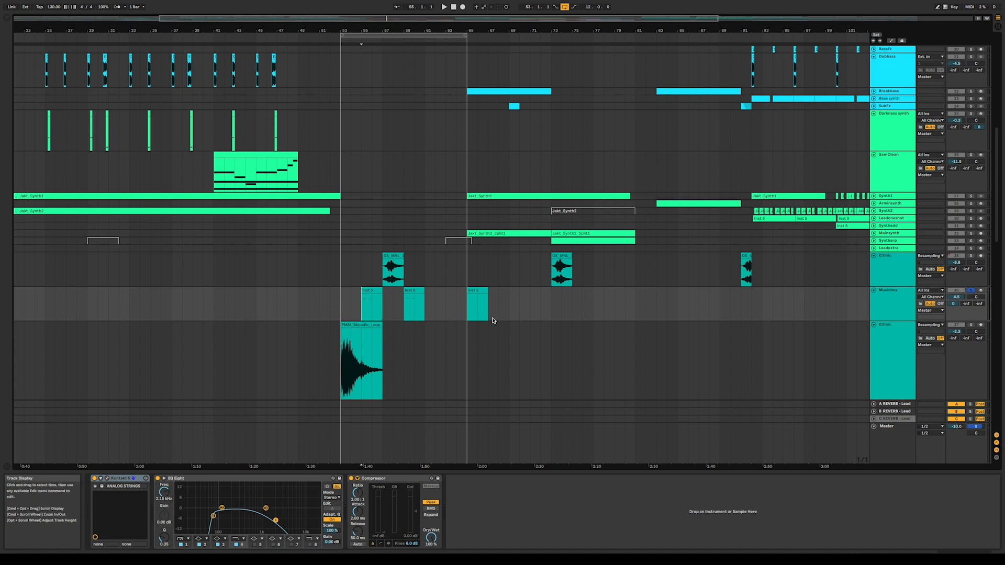
pyautogui.press('space')
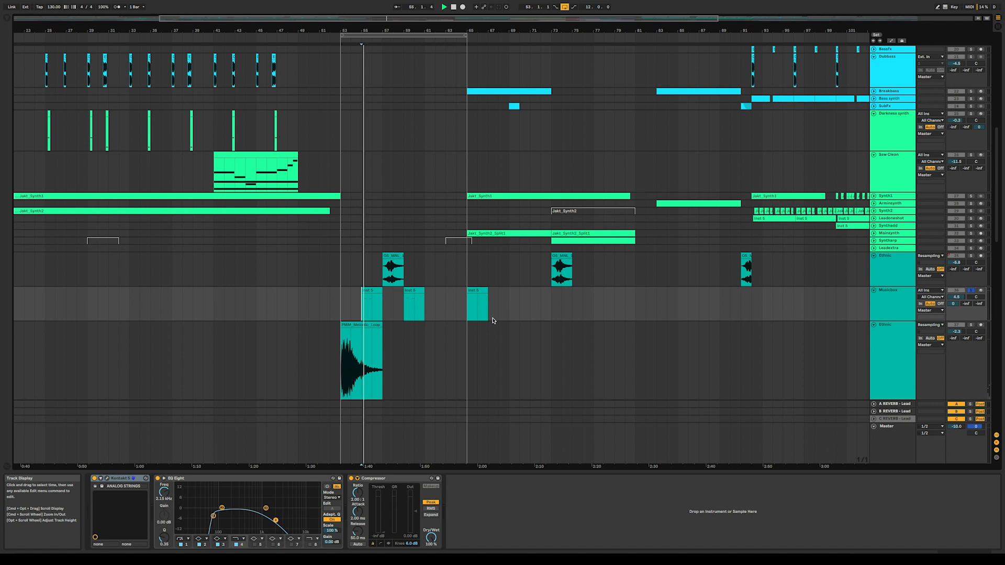
pyautogui.click(407, 303)
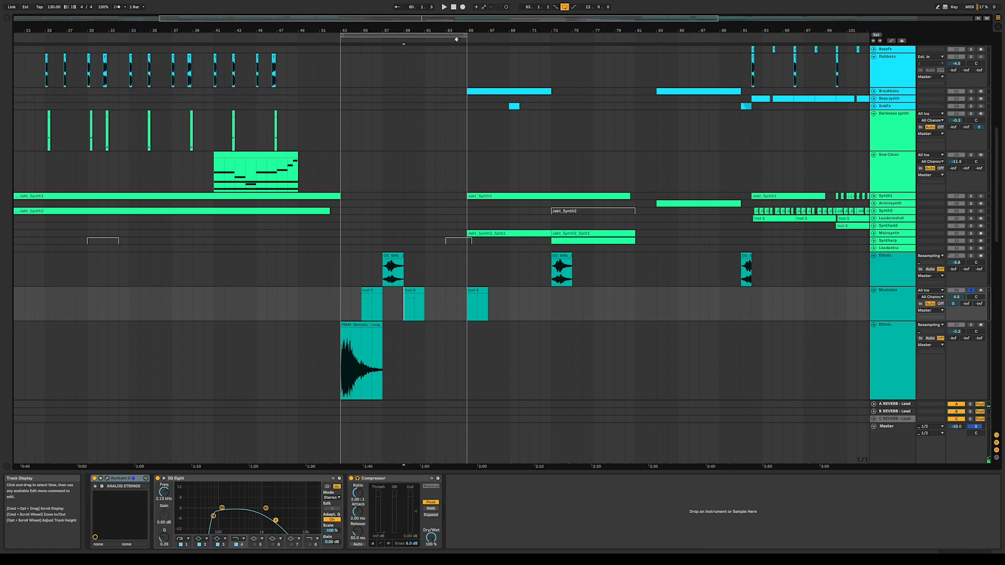
# Move the loop to bars 65 to 77 and clear the solo from all tracks.
pyautogui.moveTo(412, 35); pyautogui.dragTo(538, 35)
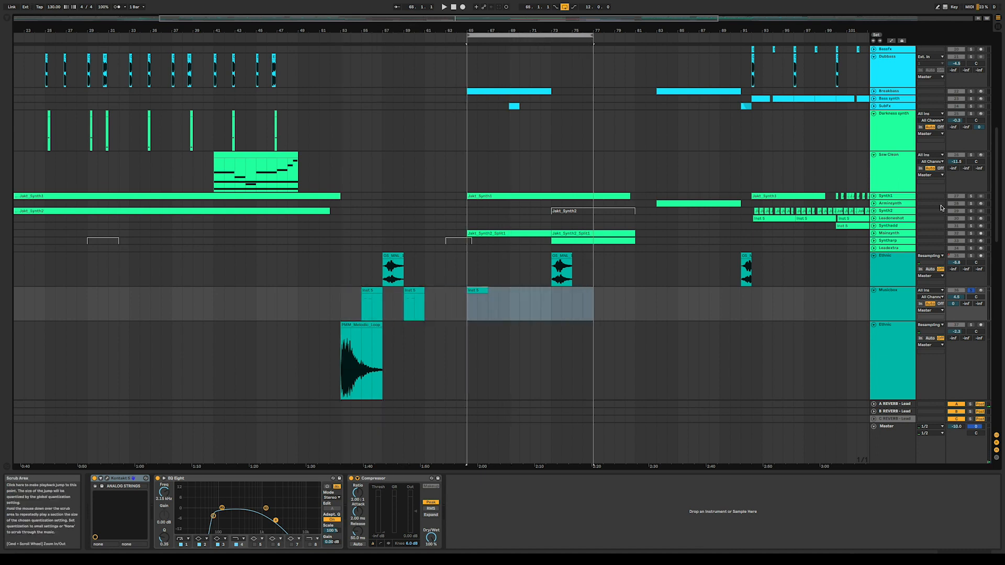
pyautogui.click(970, 256)
pyautogui.click(970, 256)
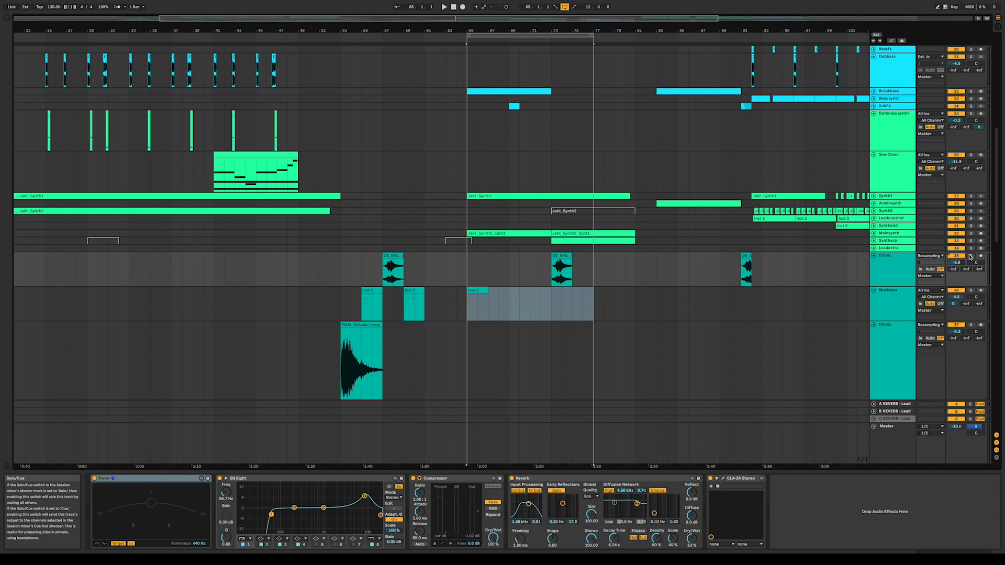
# Expand the Synth1 and Mainsynth tracks to show their clips in the looped section.
pyautogui.click(873, 197)
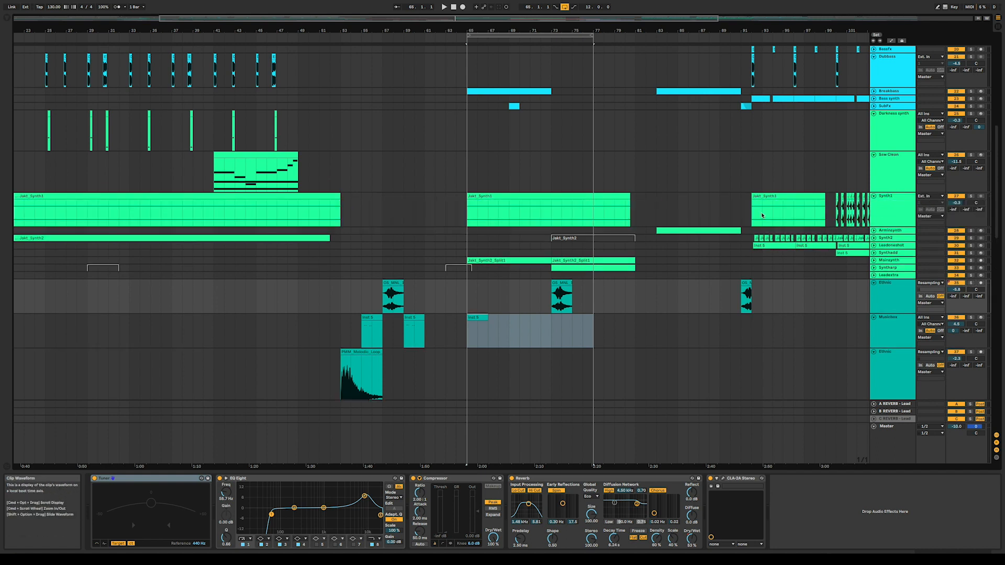
pyautogui.click(608, 202)
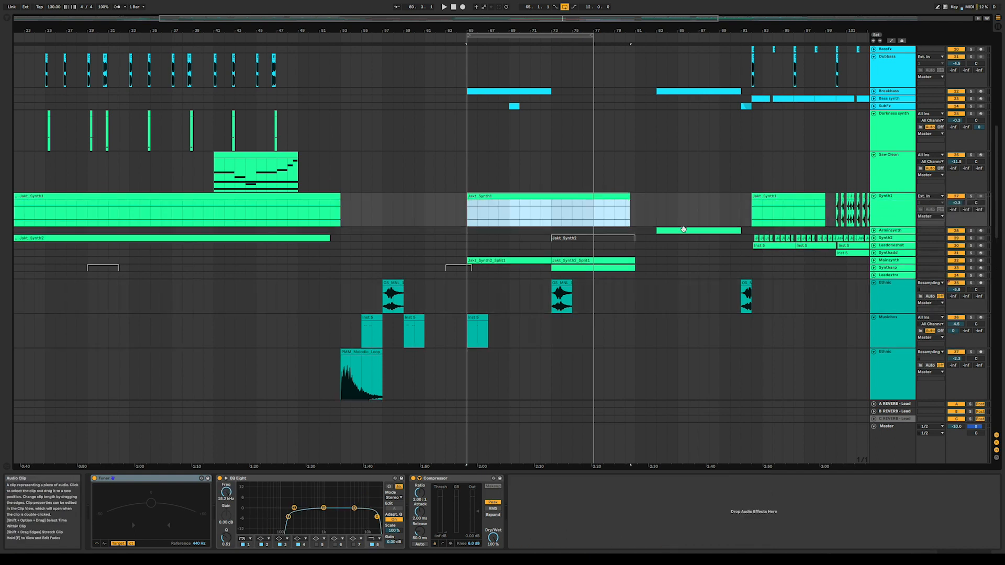
pyautogui.click(873, 261)
pyautogui.click(905, 267)
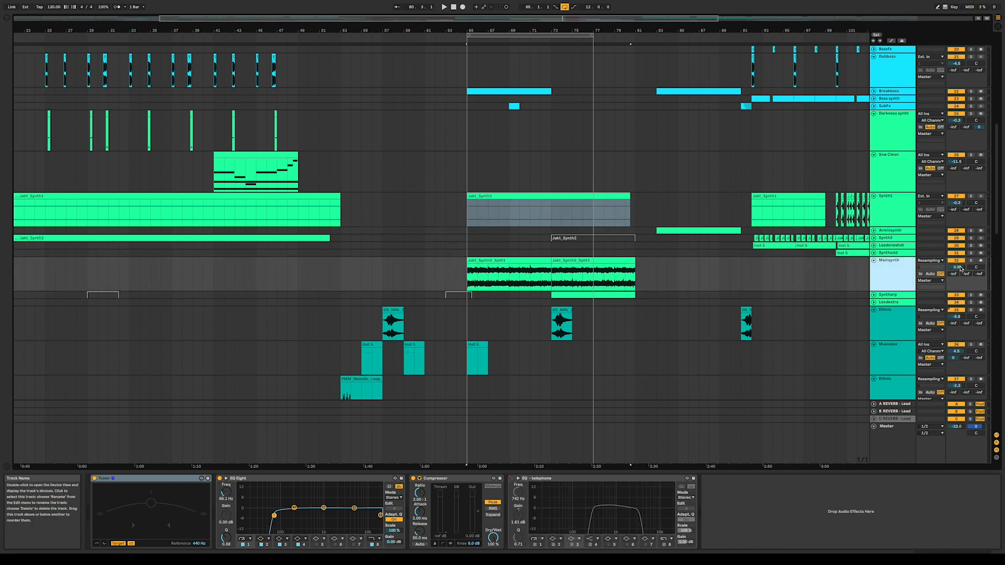
# Solo the Mainsynth track, play its clip from bar 65 and extend the loop end to bar 82.
pyautogui.click(484, 266)
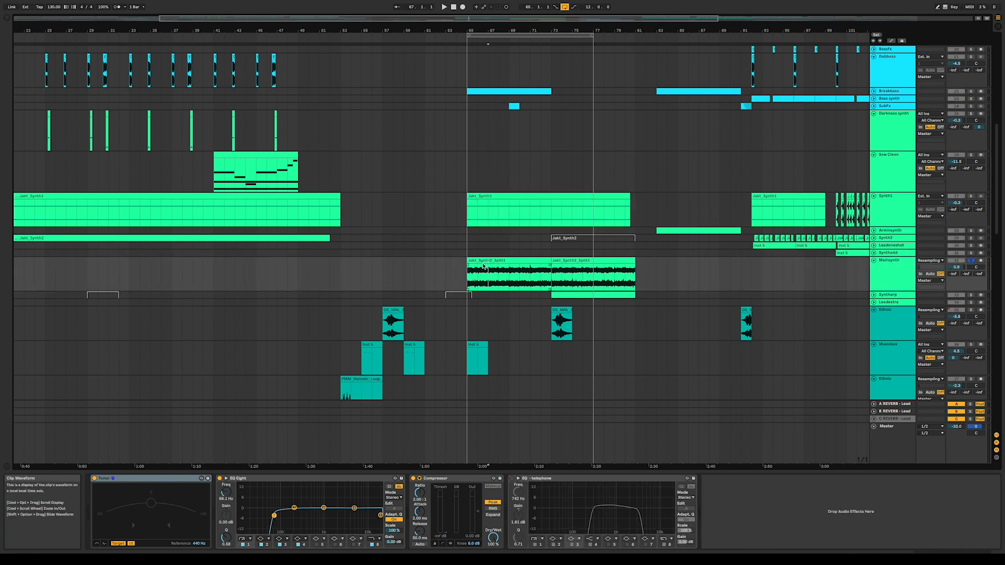
pyautogui.click(484, 266)
pyautogui.press('space')
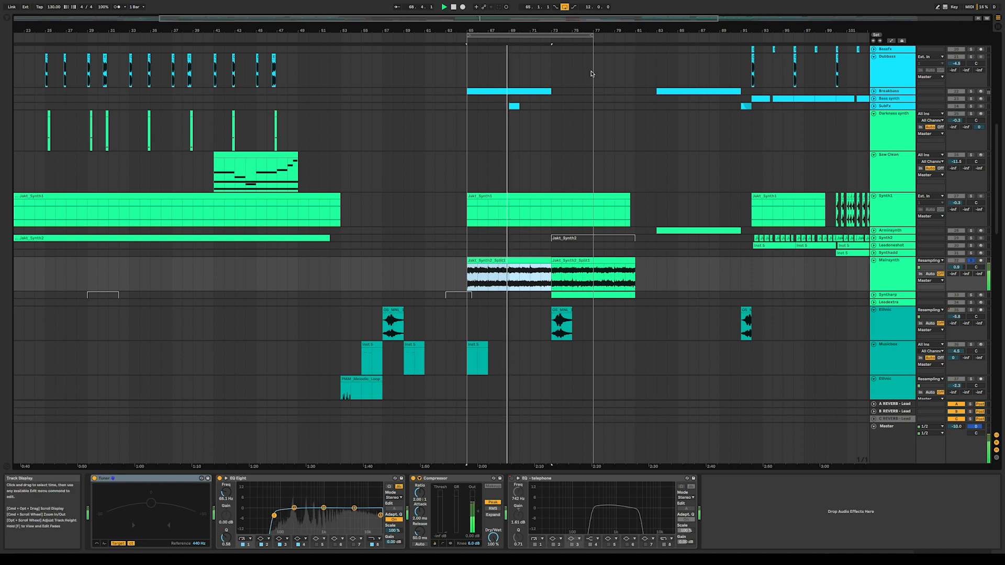
pyautogui.moveTo(593, 35); pyautogui.dragTo(647, 45)
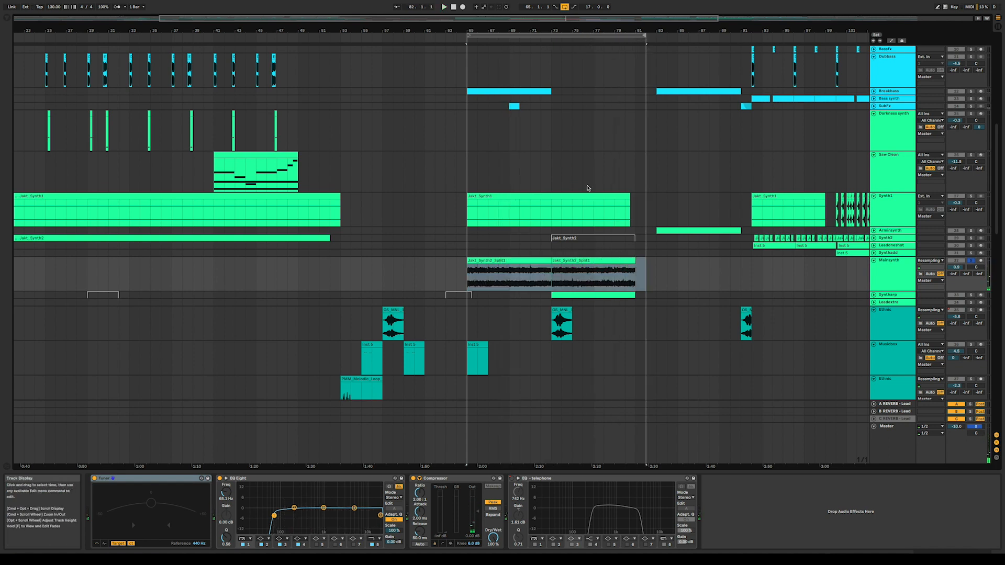
# Expand and solo the Breakbass track and play its clip from bar 65.
pyautogui.click(873, 93)
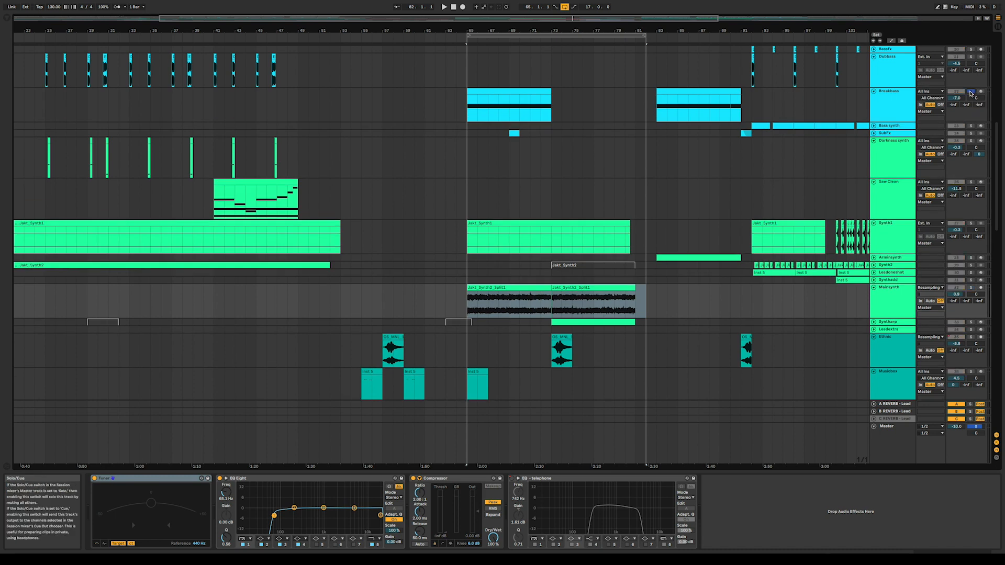
pyautogui.press('space')
pyautogui.press('space')
# Solo the Strings and Mainsynth tracks and play the looped section from bar 65 while looking through the other layers.
pyautogui.scroll(-10, 553, 184)
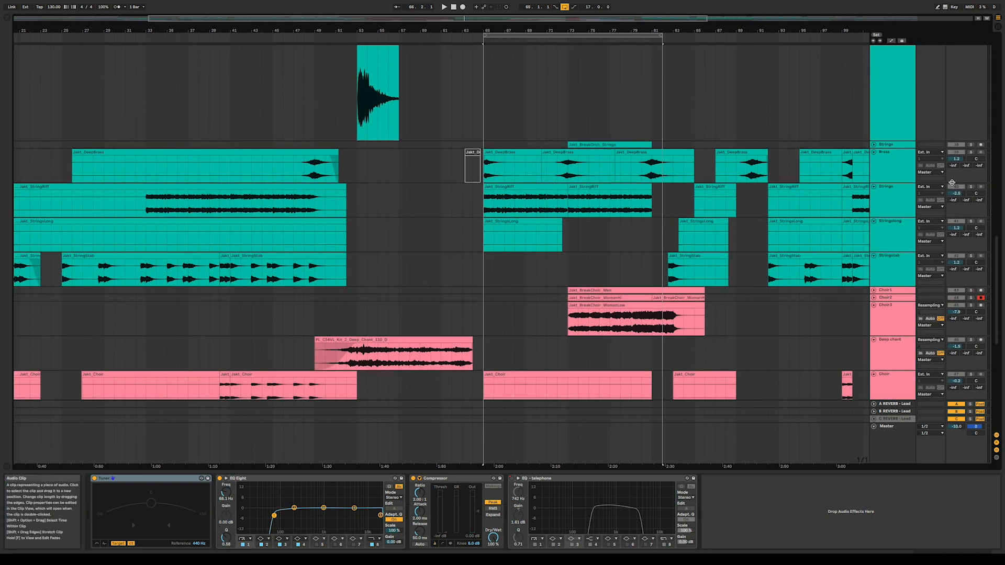
pyautogui.press('space')
pyautogui.scroll(5, 963, 187)
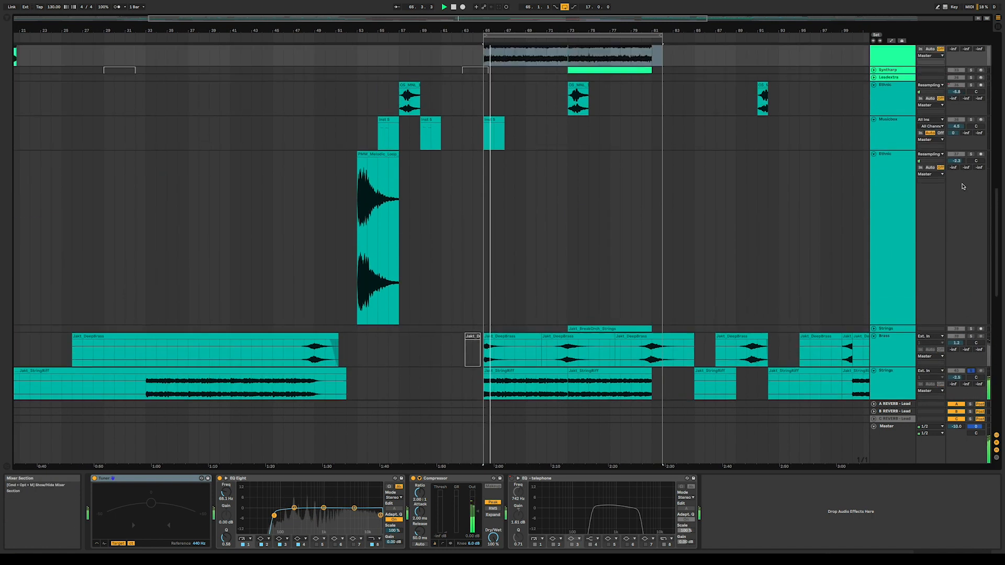
pyautogui.scroll(3, 964, 187)
pyautogui.scroll(-10, 619, 239)
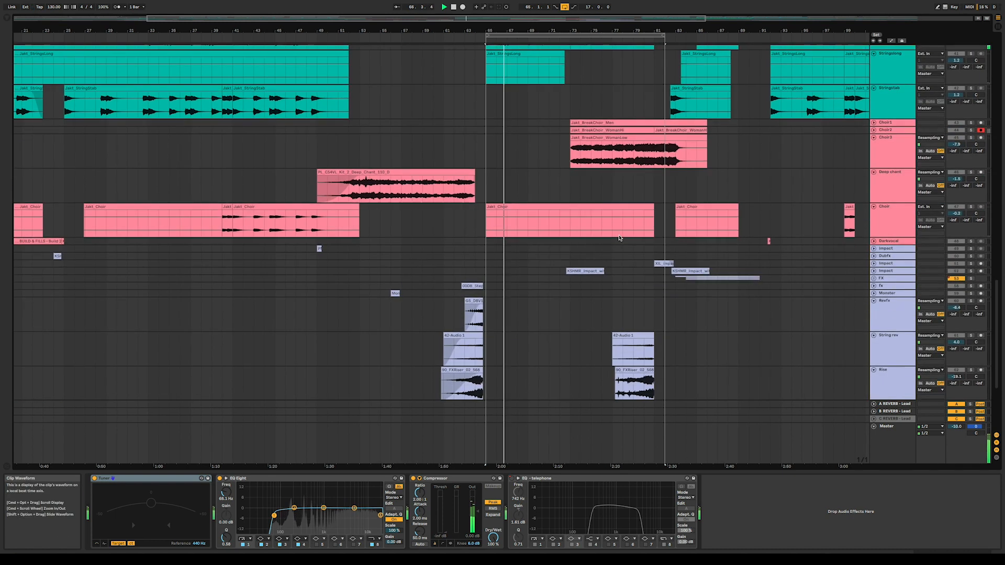
pyautogui.scroll(-5, 619, 238)
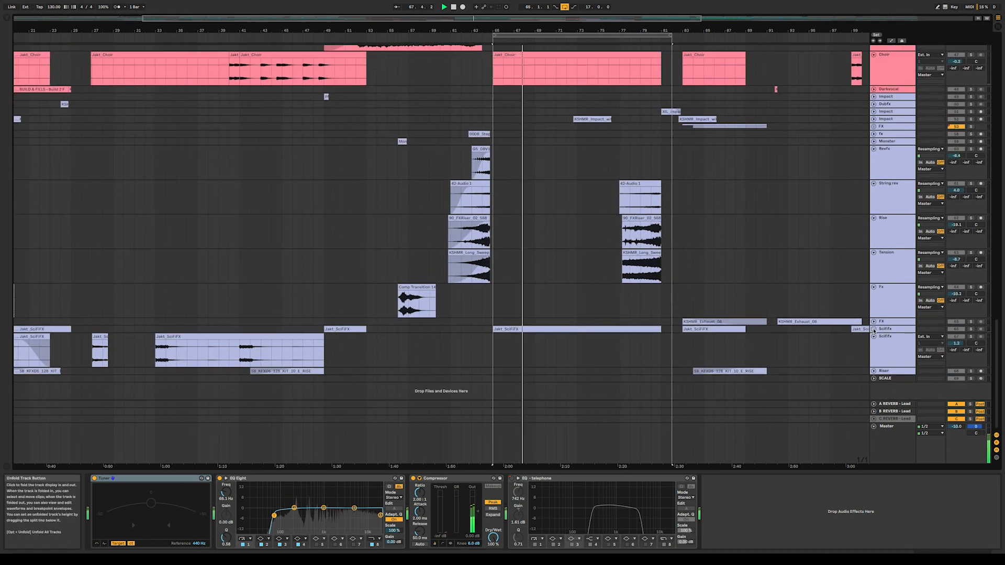
pyautogui.scroll(10, 569, 187)
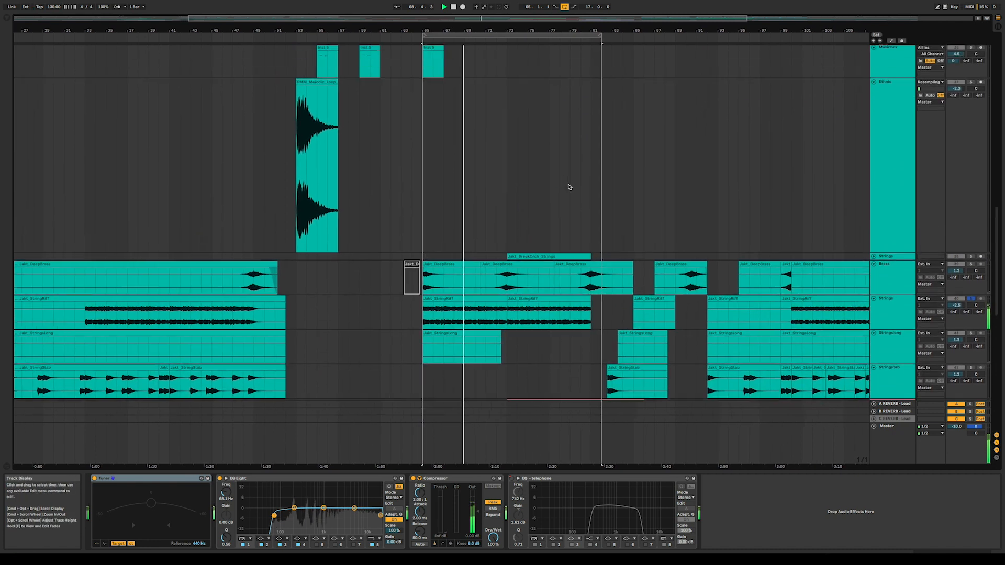
pyautogui.scroll(8, 569, 187)
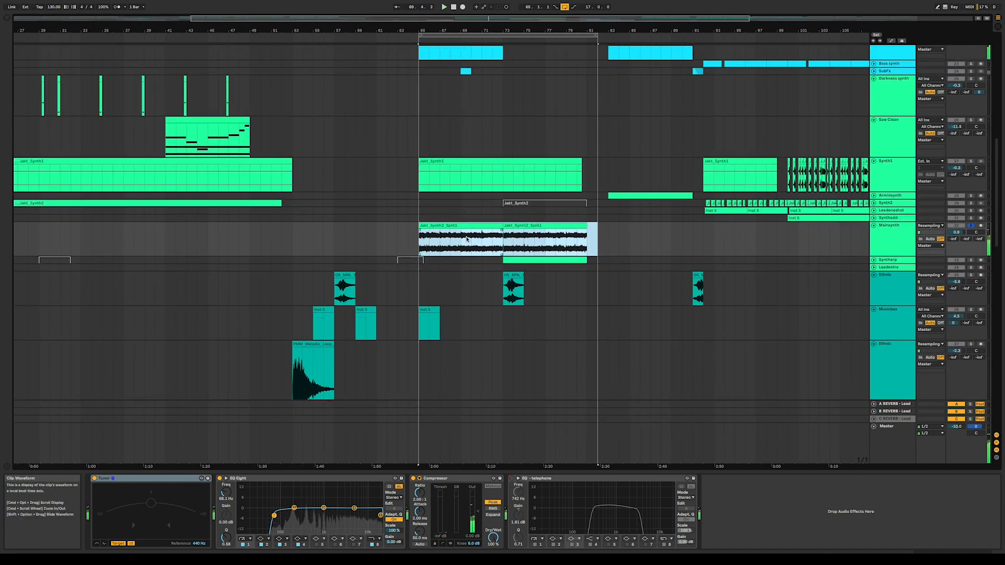
# Play the second Mainsynth clip from bar 73 with its track soloed, looking through the string and choir tracks.
pyautogui.click(480, 246)
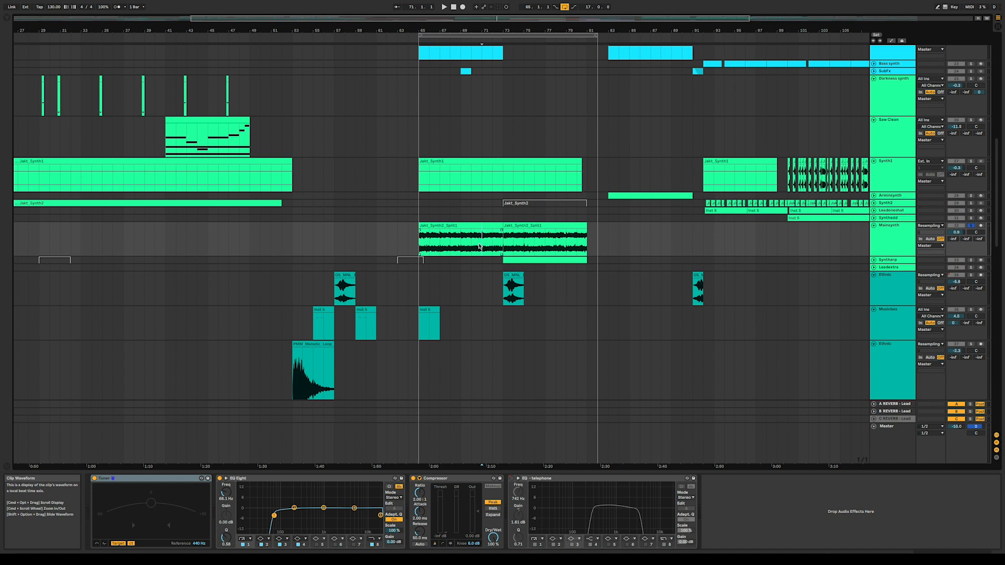
pyautogui.click(517, 224)
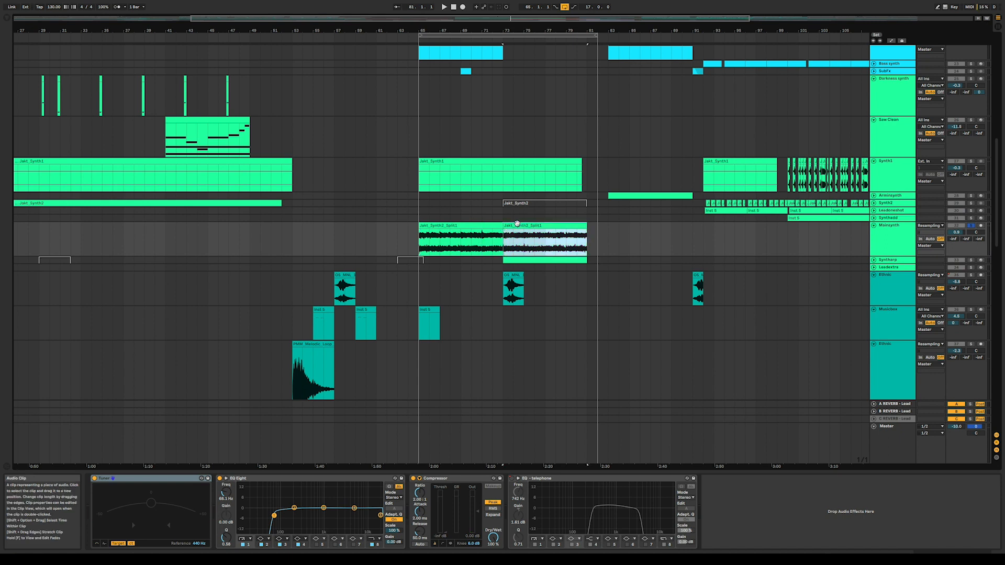
pyautogui.click(969, 226)
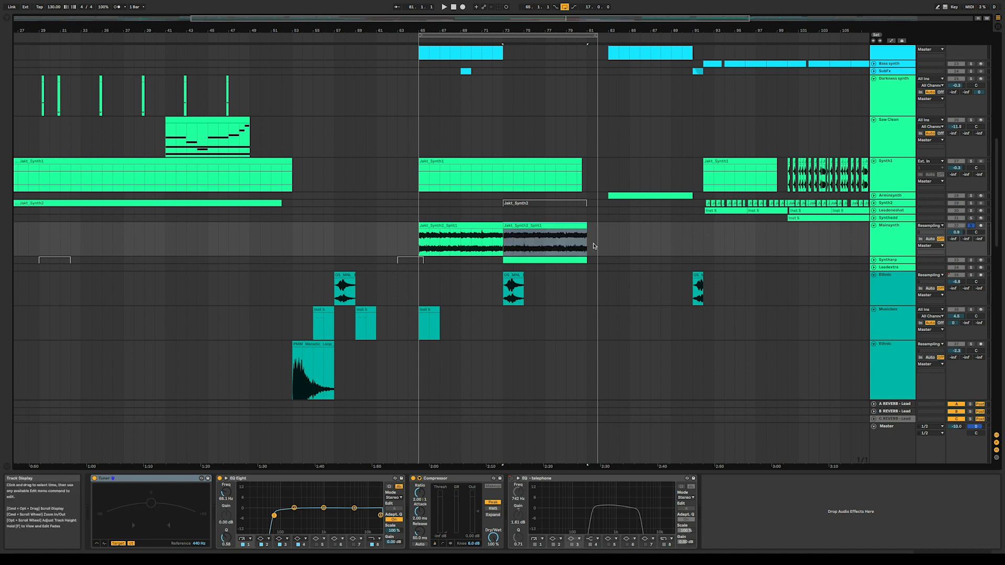
pyautogui.press('space')
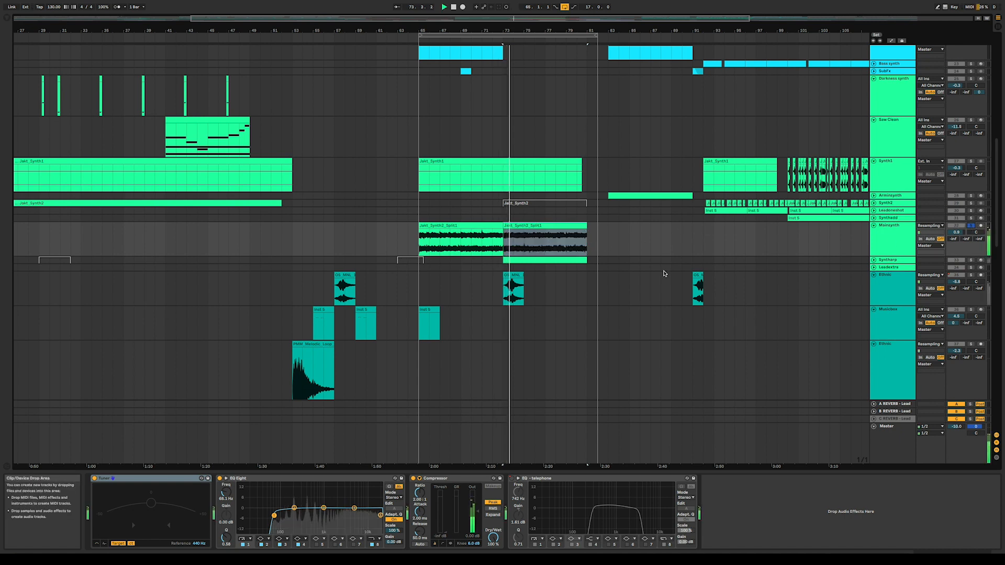
pyautogui.scroll(-10, 951, 288)
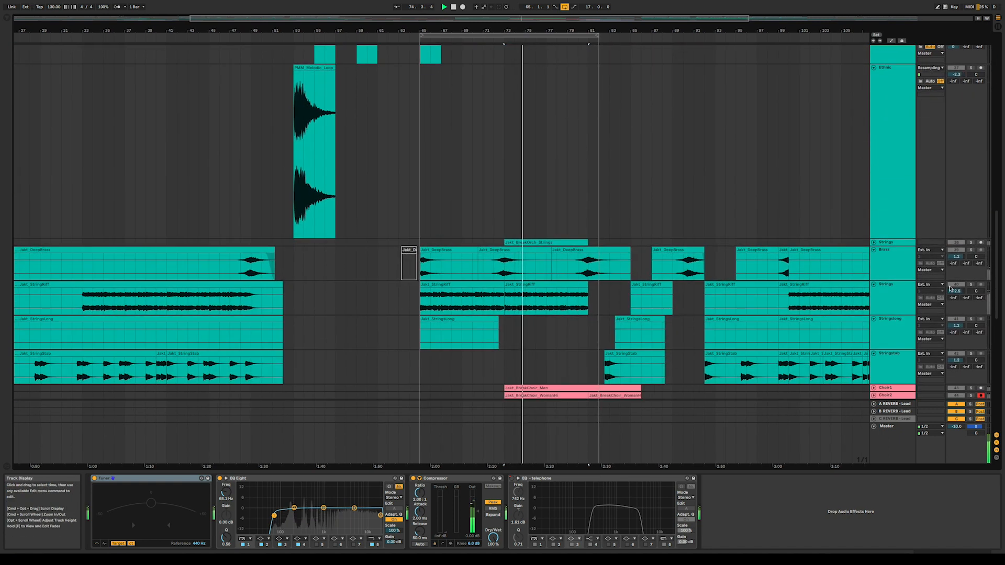
pyautogui.scroll(-5, 471, 295)
pyautogui.scroll(15, 473, 297)
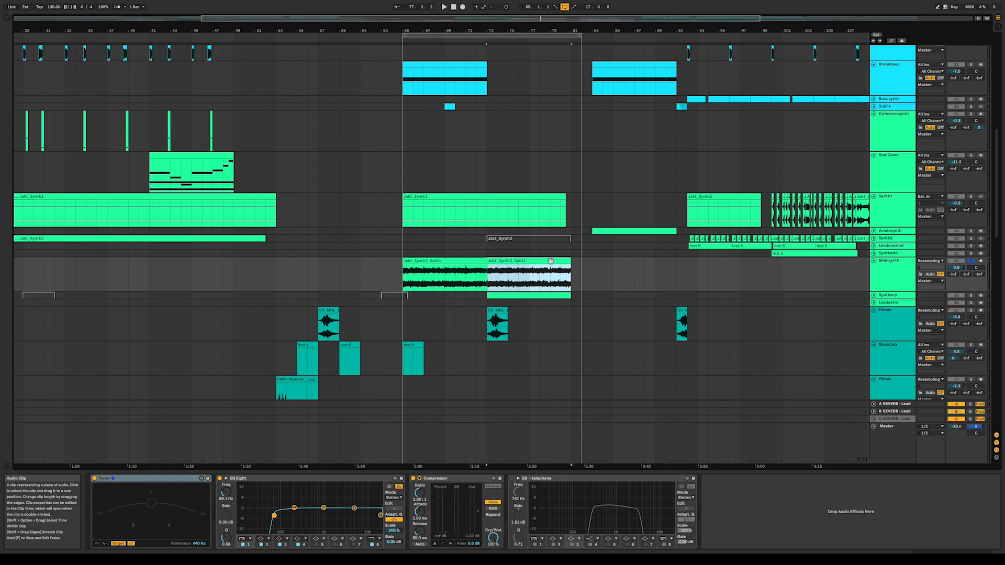
pyautogui.scroll(-15, 545, 291)
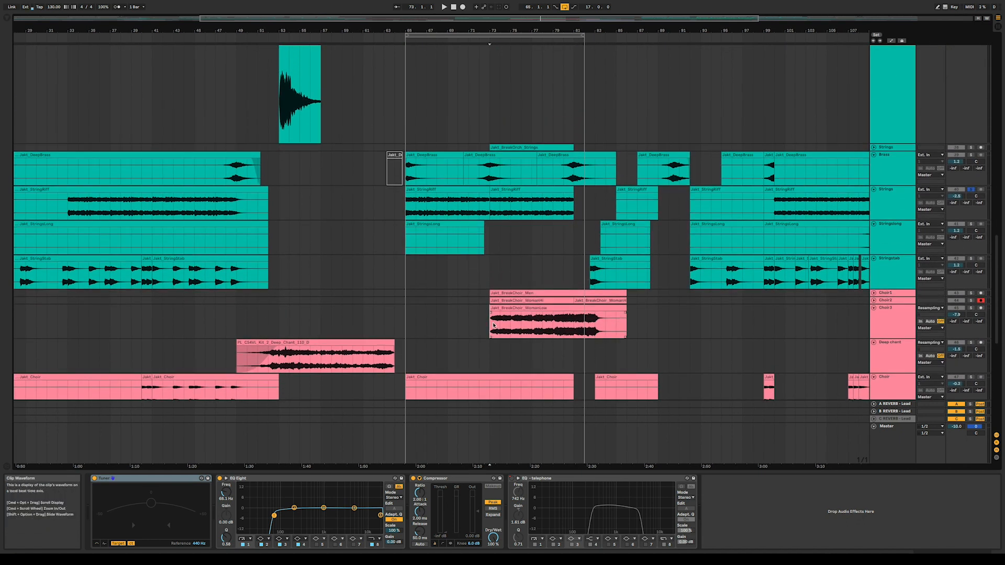
# Solo the Choir3 track and expand the Choir1 and Choir2 tracks to show their break choir clips.
pyautogui.click(476, 336)
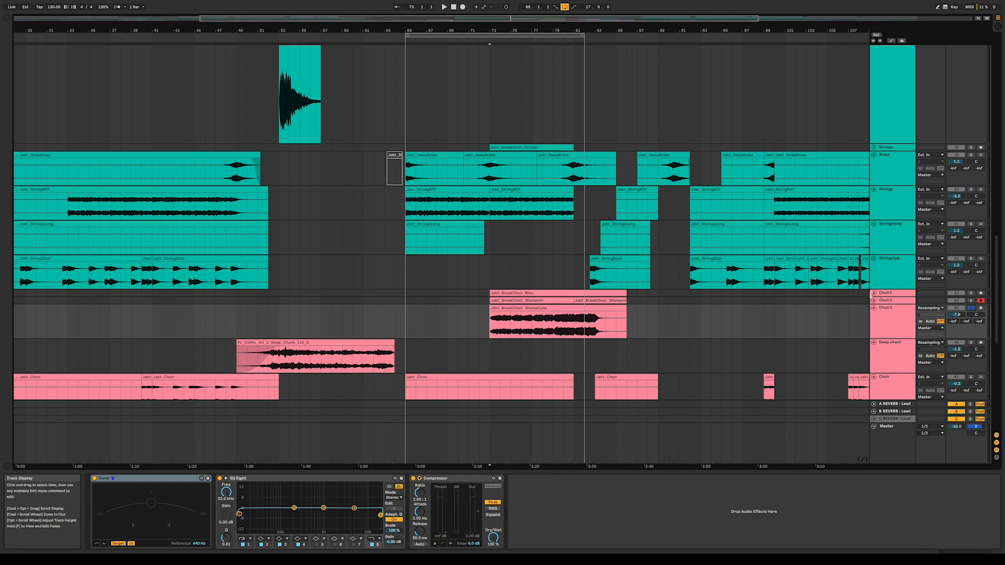
pyautogui.click(874, 293)
pyautogui.click(874, 341)
pyautogui.scroll(-2, 757, 332)
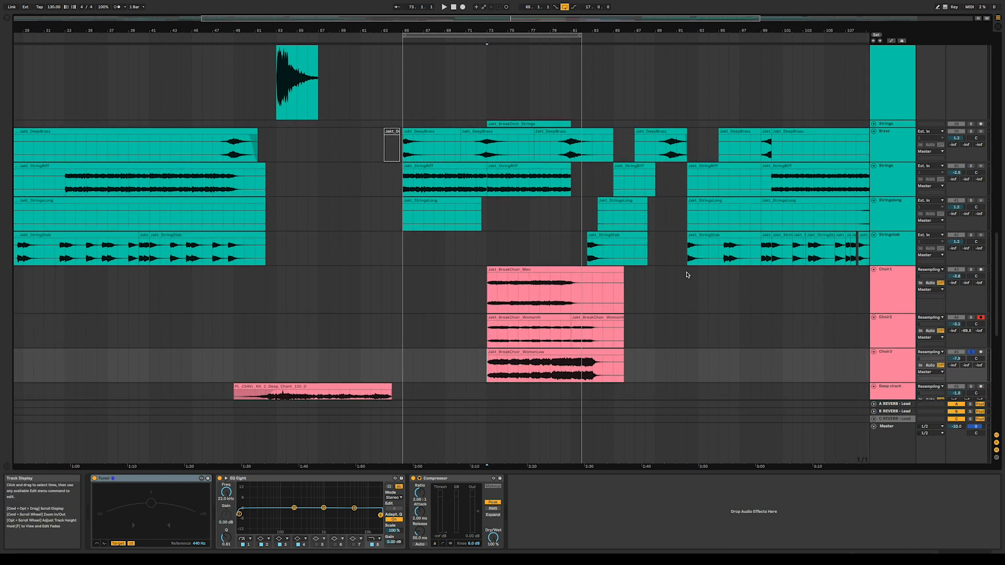
# Expand and solo the Strings track holding the BreakChoir_Strings clip and play that clip from bar 73.
pyautogui.click(874, 123)
pyautogui.click(551, 125)
pyautogui.click(971, 124)
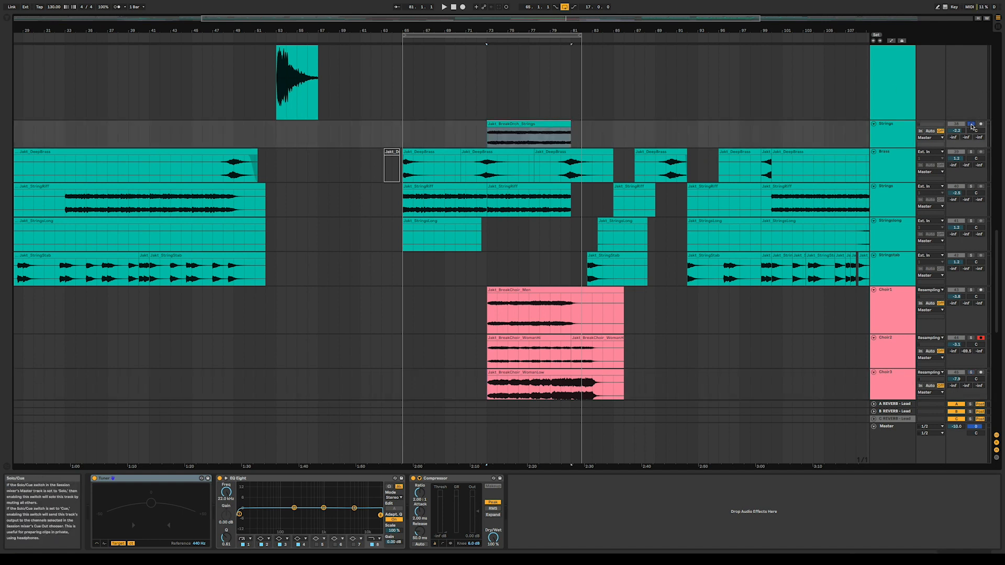
pyautogui.press('space')
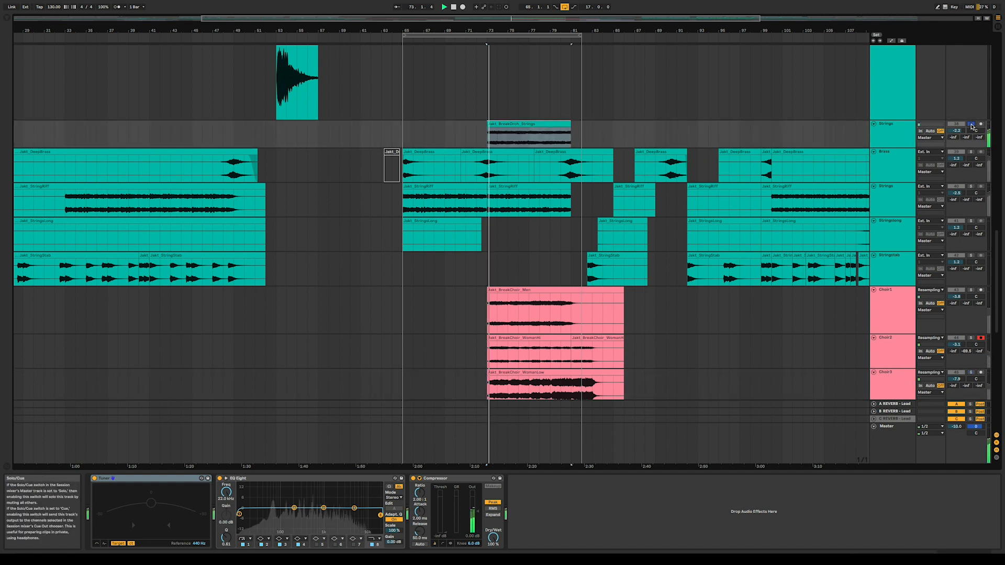
# Add the Choir1, Choir2, Choir3 and StringRiff tracks to the solo one after another while the section plays.
pyautogui.click(971, 291)
pyautogui.scroll(-3, 968, 278)
pyautogui.click(971, 256)
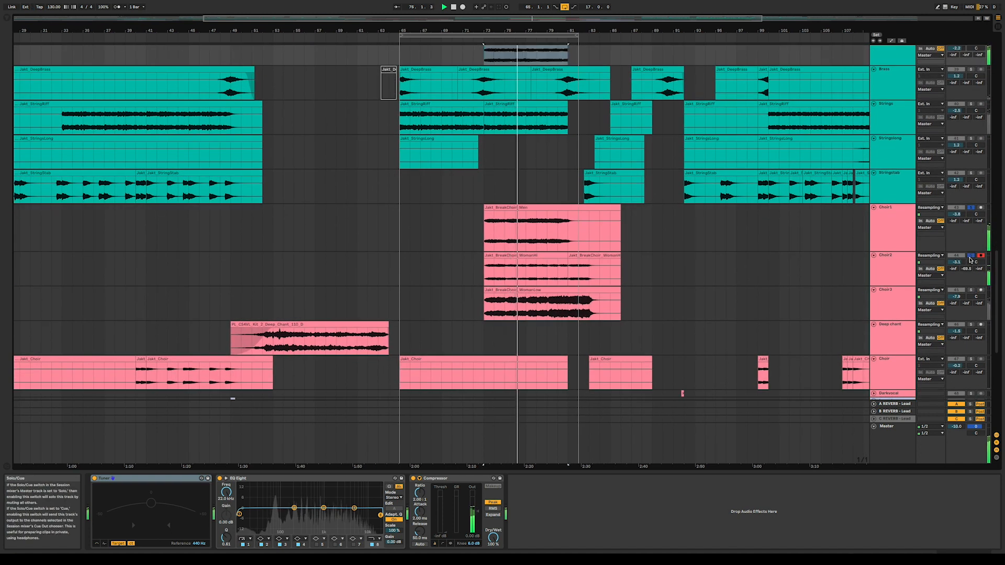
pyautogui.click(971, 290)
pyautogui.scroll(-8, 643, 293)
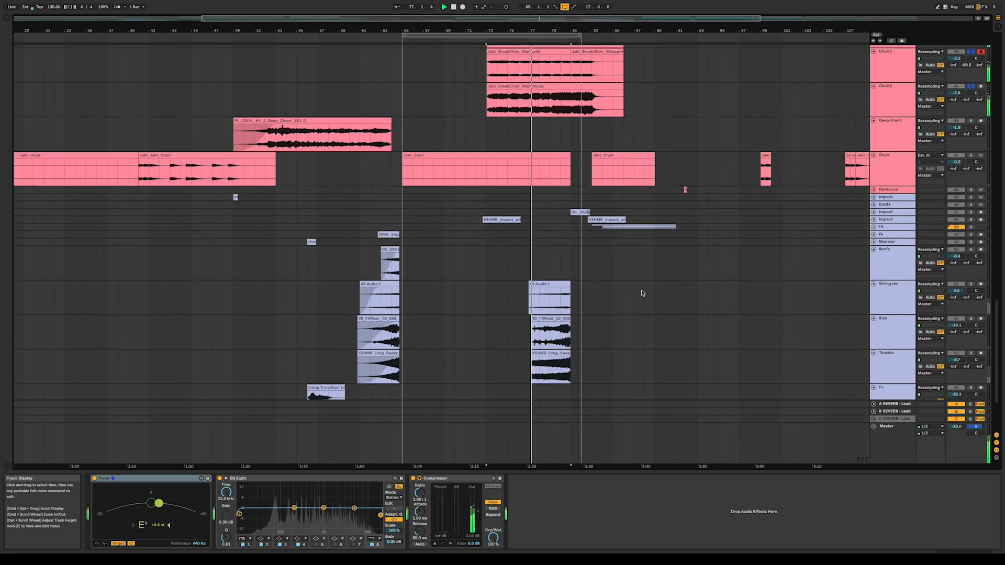
pyautogui.scroll(15, 569, 268)
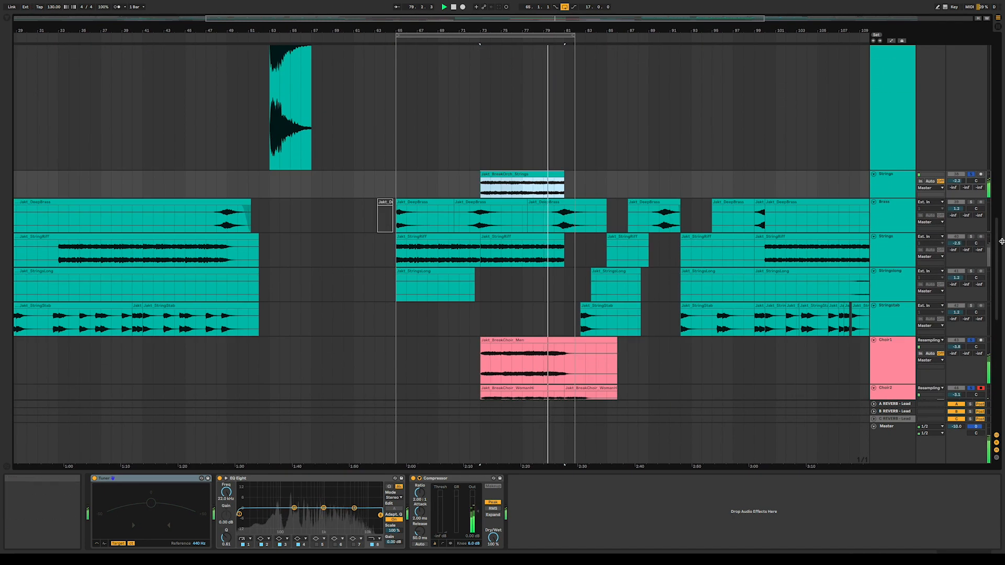
pyautogui.click(971, 237)
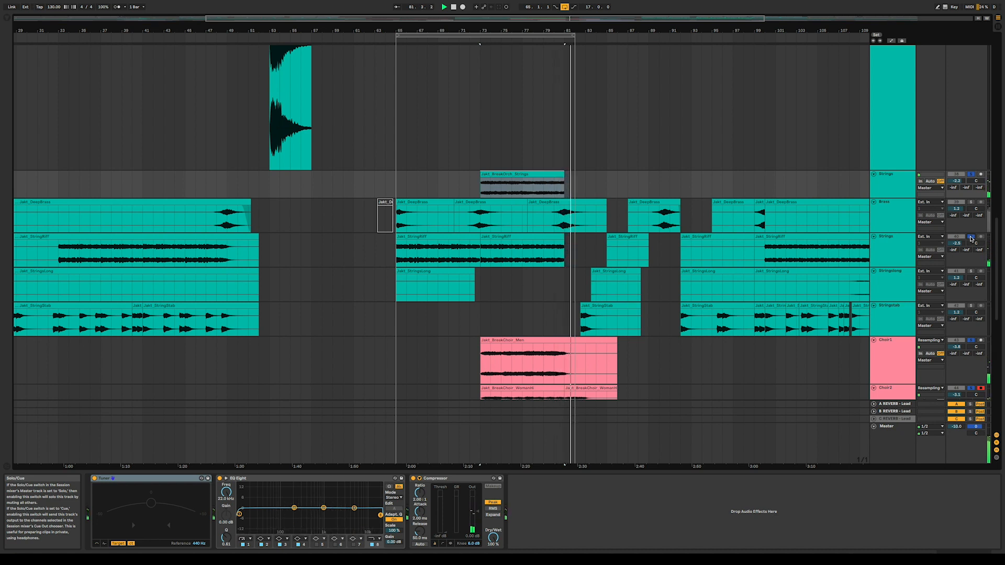
pyautogui.scroll(15, 650, 285)
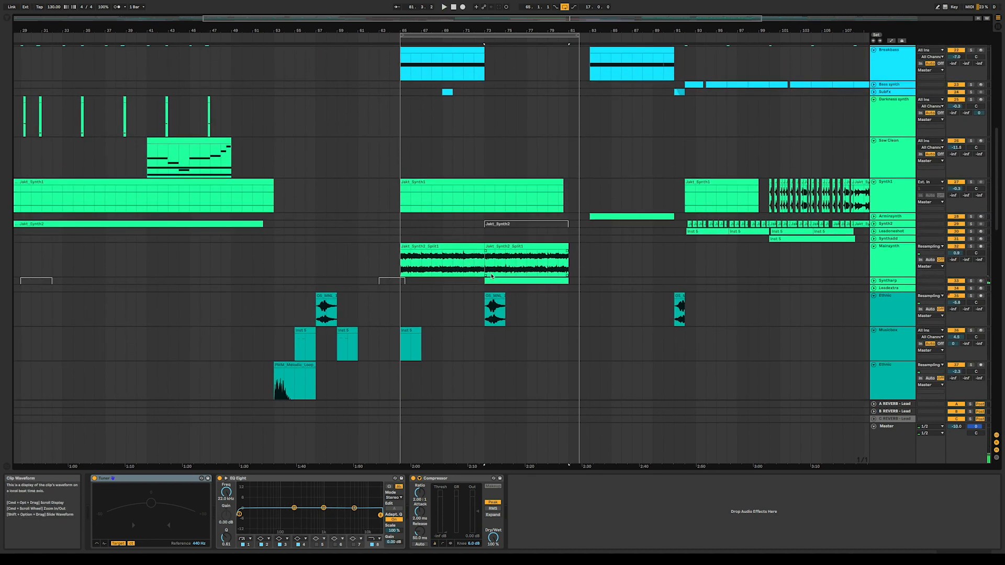
# Expand and solo the Syntharp track, play its clip from bar 73 and unsolo the track during playback.
pyautogui.click(491, 280)
pyautogui.click(874, 281)
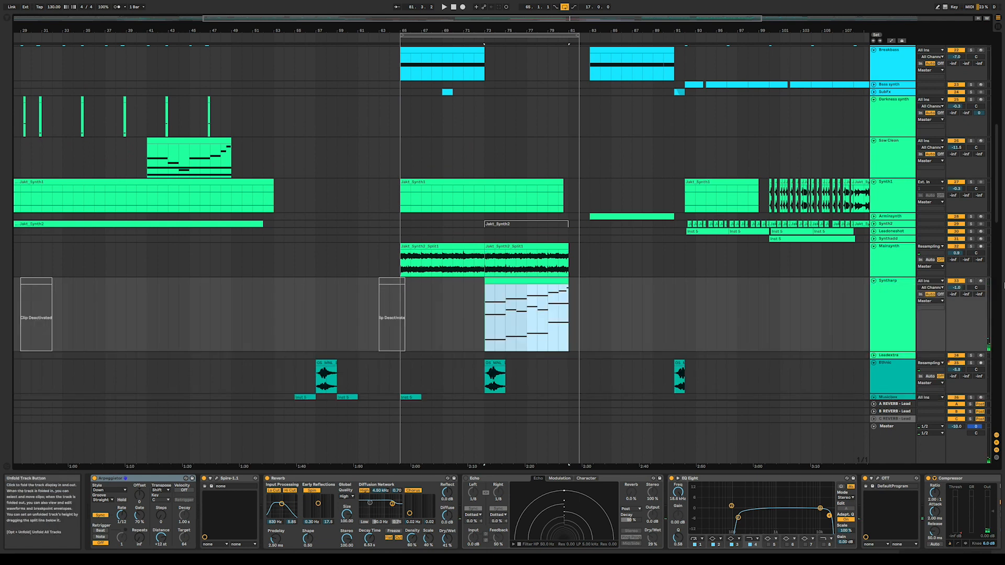
pyautogui.click(972, 281)
pyautogui.click(514, 279)
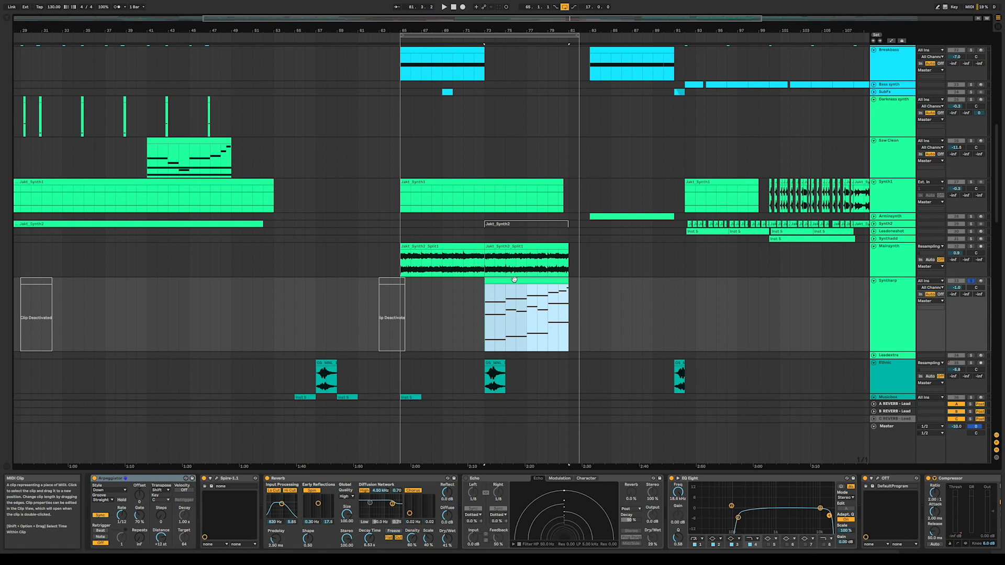
pyautogui.press('space')
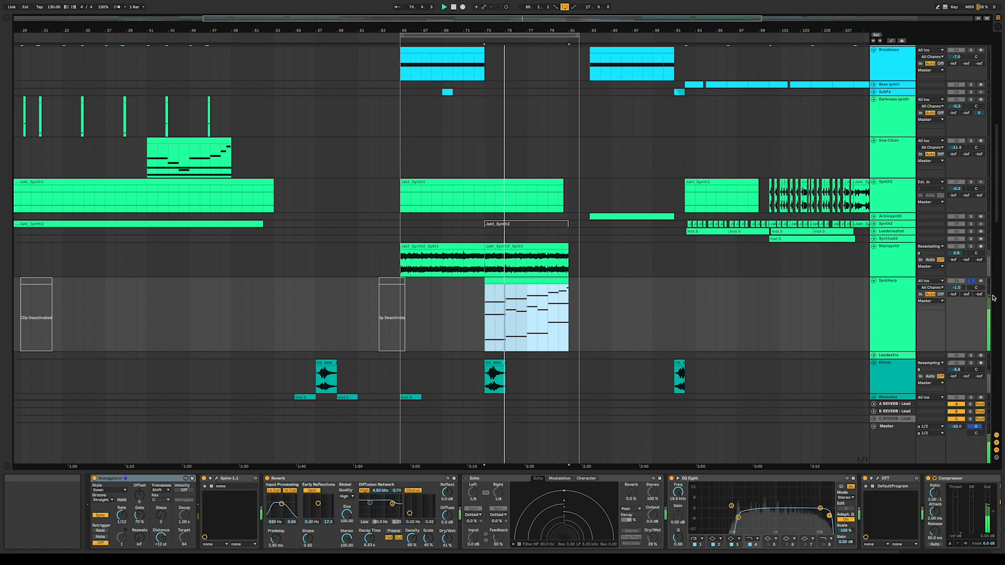
pyautogui.click(971, 281)
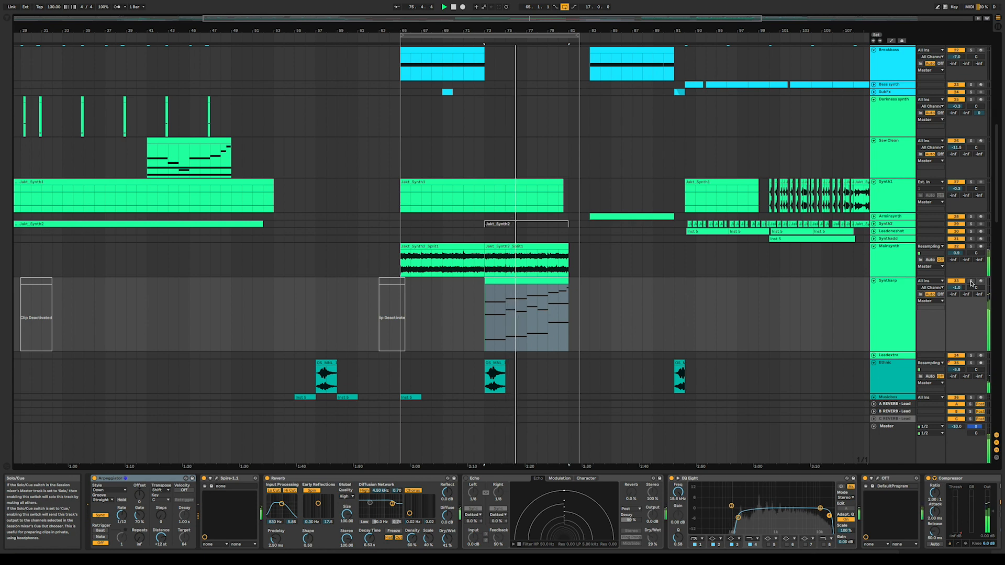
# Expand the cinematic drums track, solo it briefly during playback, then stop the playback.
pyautogui.scroll(10, 696, 273)
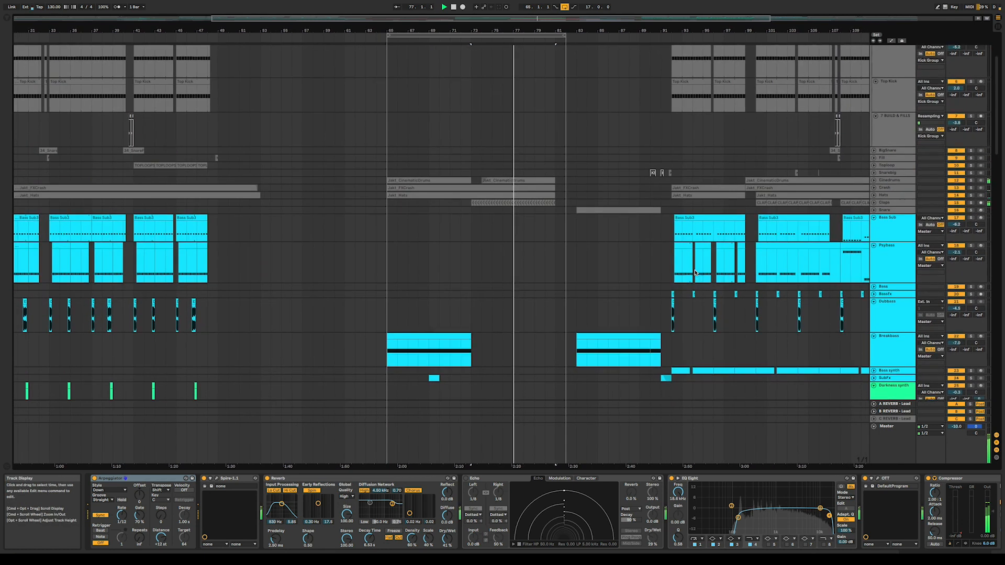
pyautogui.click(874, 183)
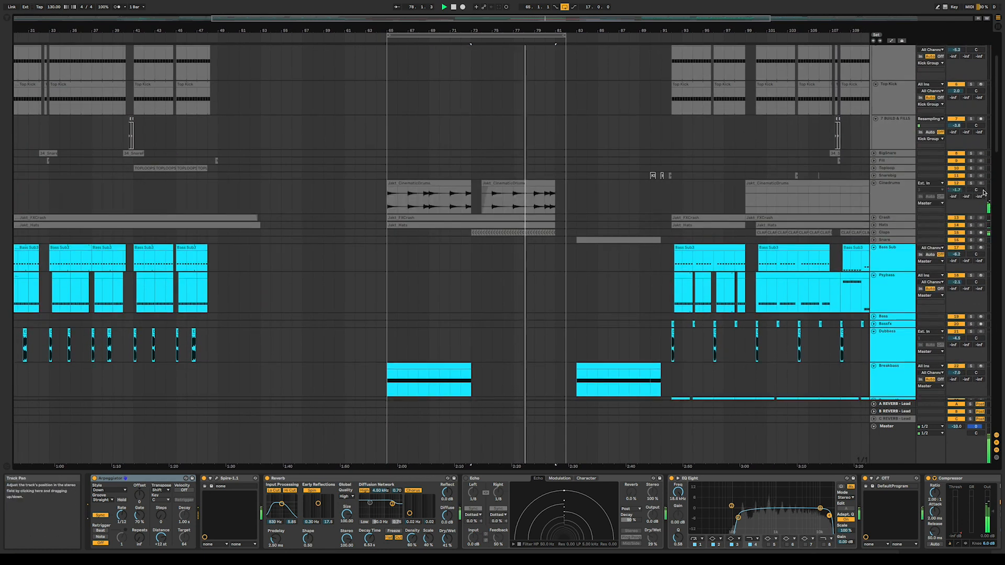
pyautogui.click(971, 183)
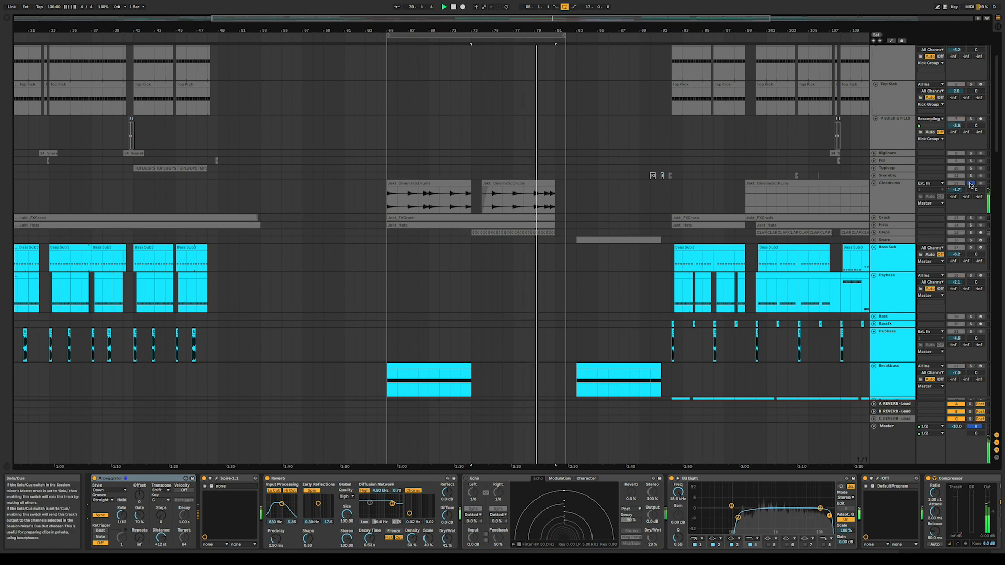
pyautogui.click(971, 184)
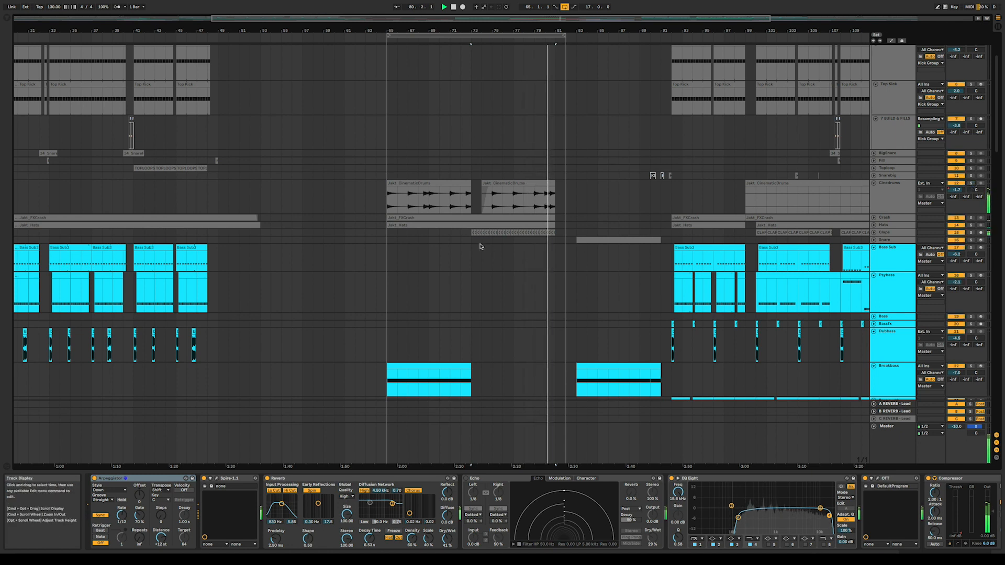
pyautogui.scroll(-10, 481, 247)
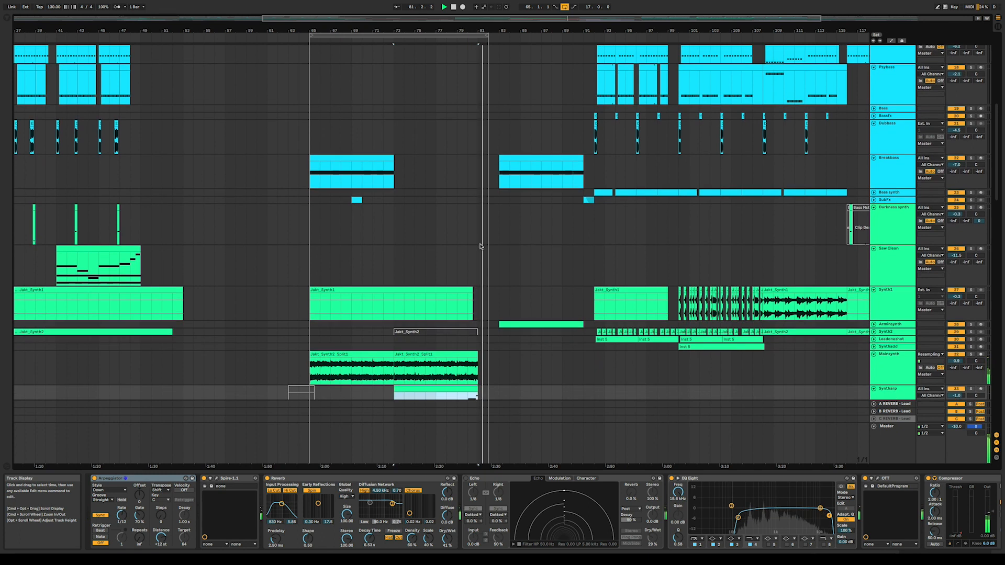
pyautogui.press('space')
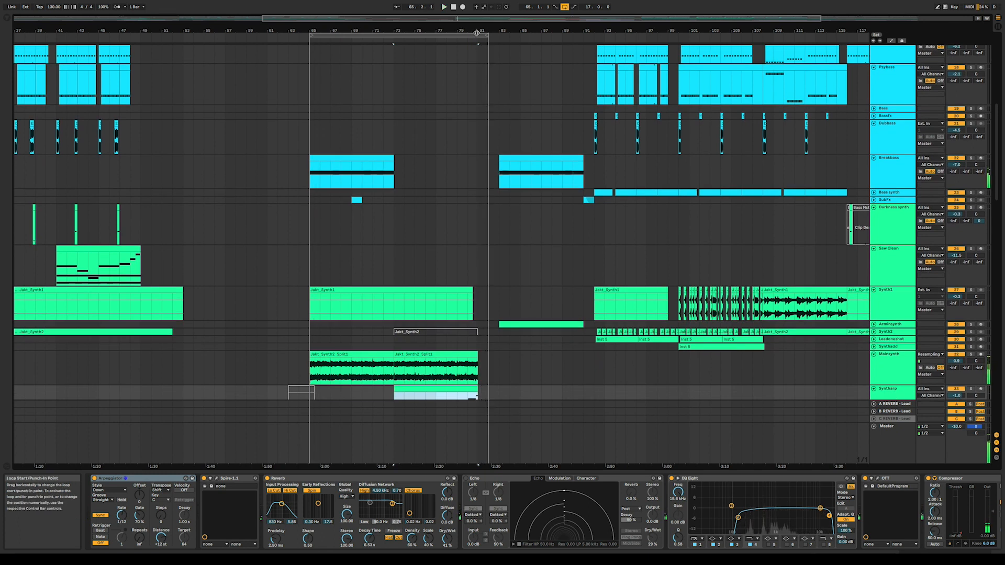
# Loop the nine bars from bar 83 to bar 92 using a time selection on the Breakbass track.
pyautogui.click(479, 35)
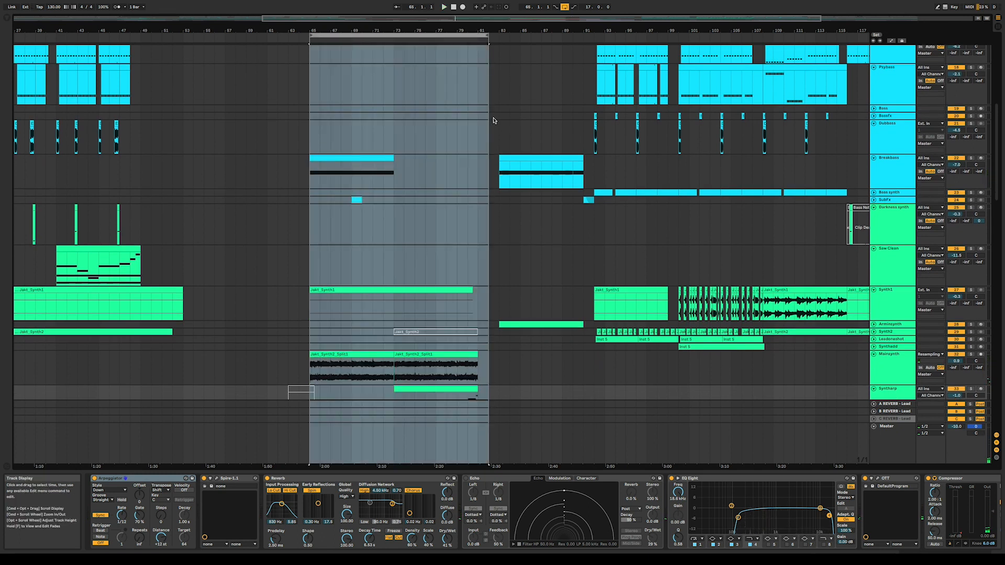
pyautogui.click(501, 170)
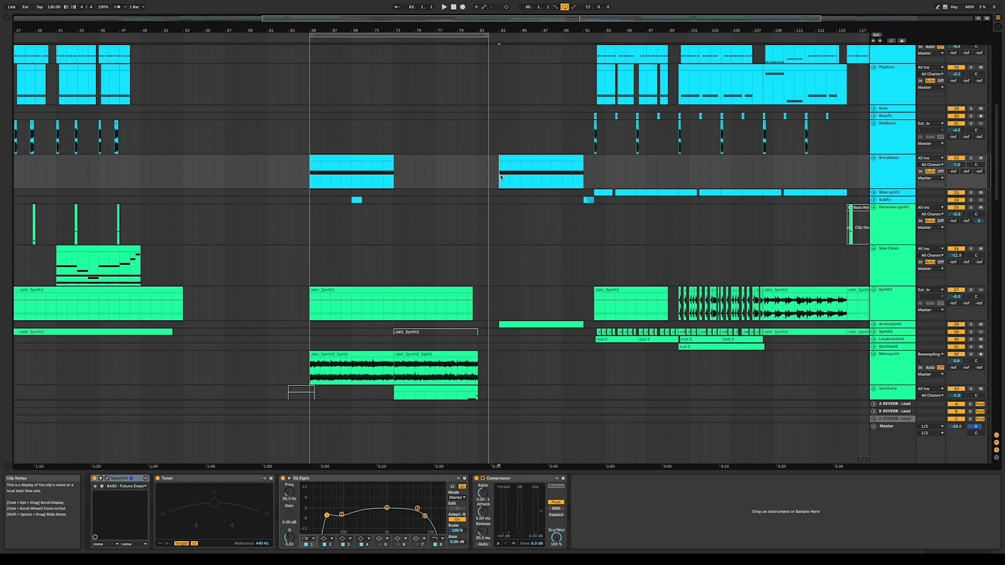
pyautogui.press('super+l')
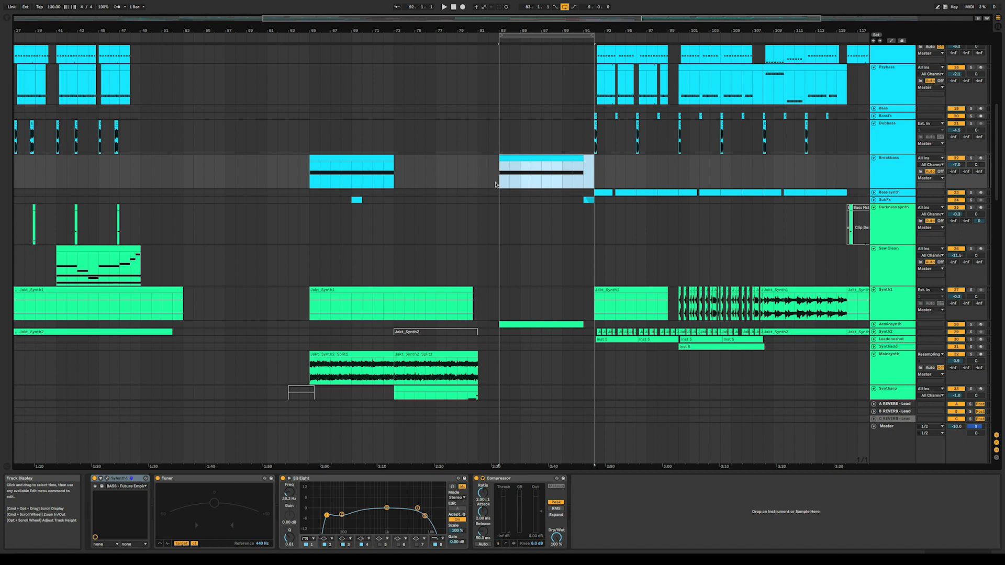
pyautogui.scroll(-5, 506, 234)
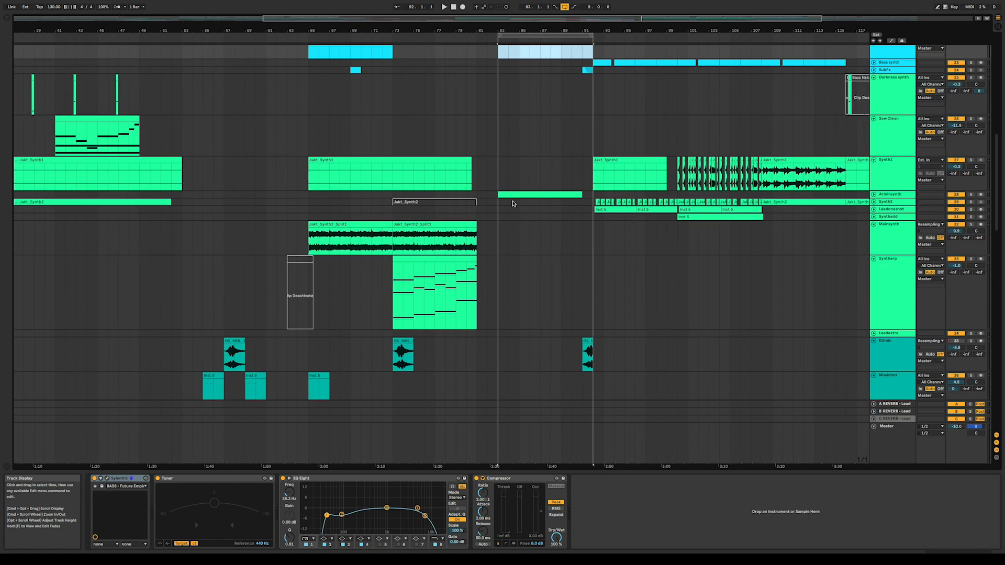
# Expand and solo the Arminsynth track and select its clip starting at bar 83.
pyautogui.click(512, 195)
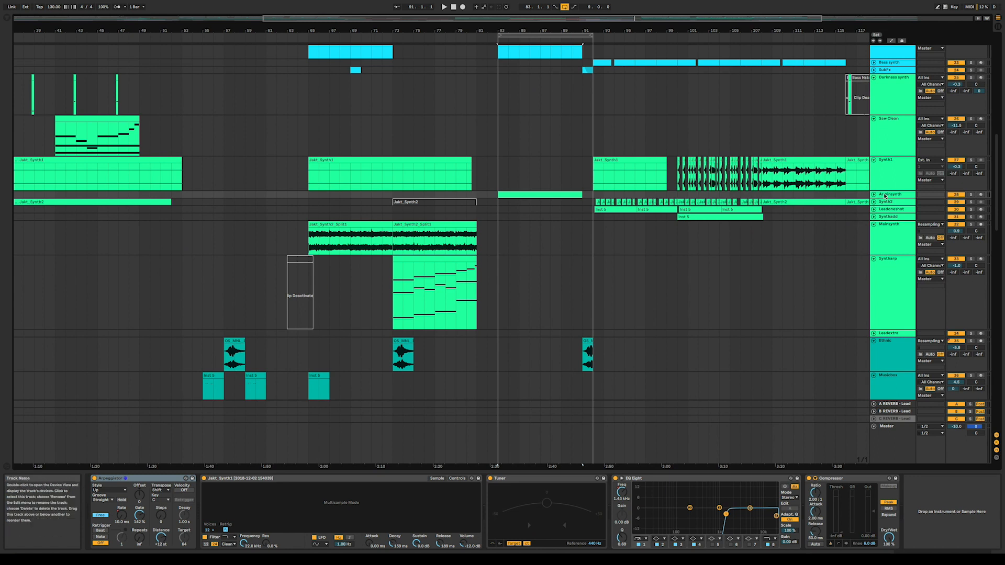
pyautogui.click(873, 195)
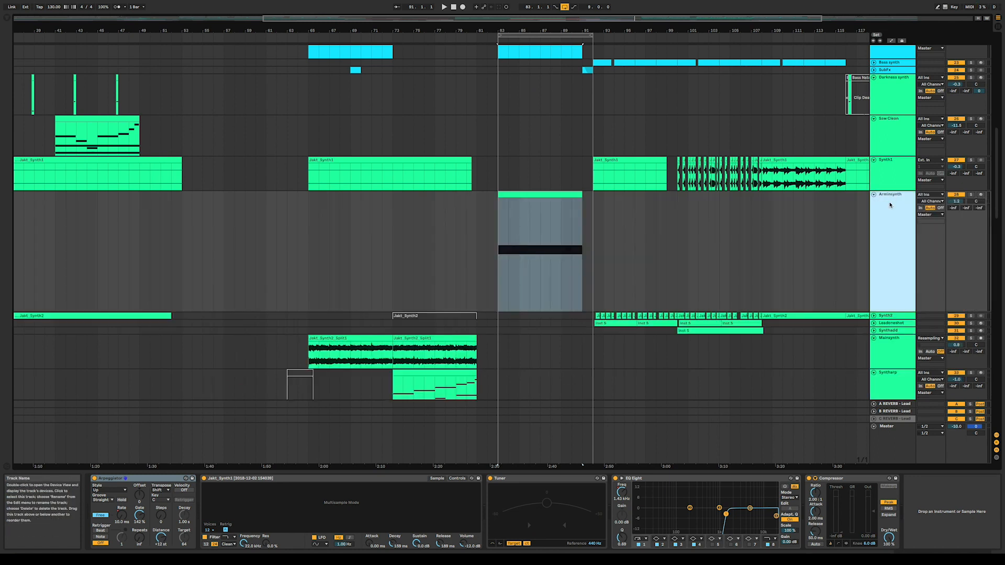
pyautogui.click(971, 194)
pyautogui.click(563, 195)
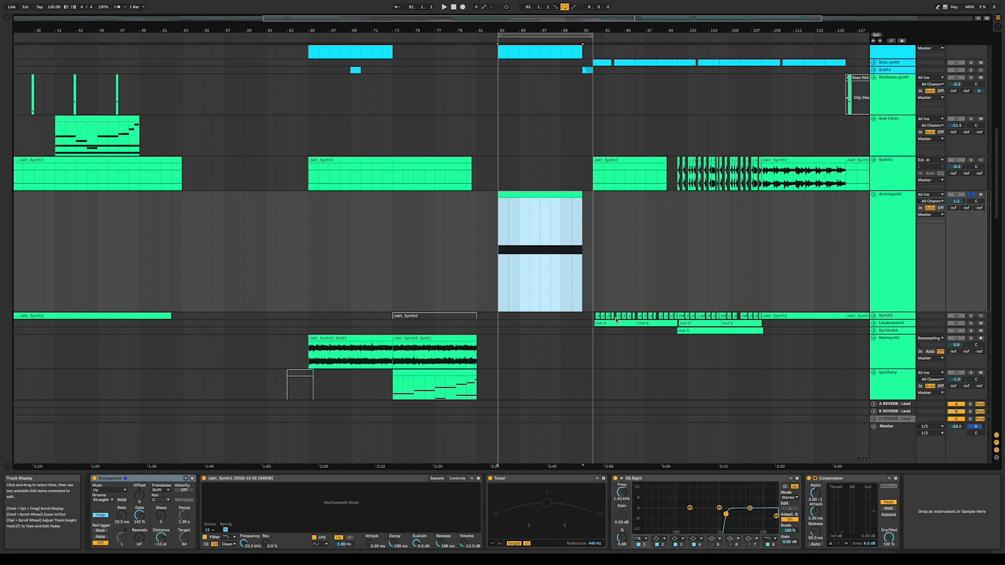
pyautogui.click(495, 303)
pyautogui.click(882, 236)
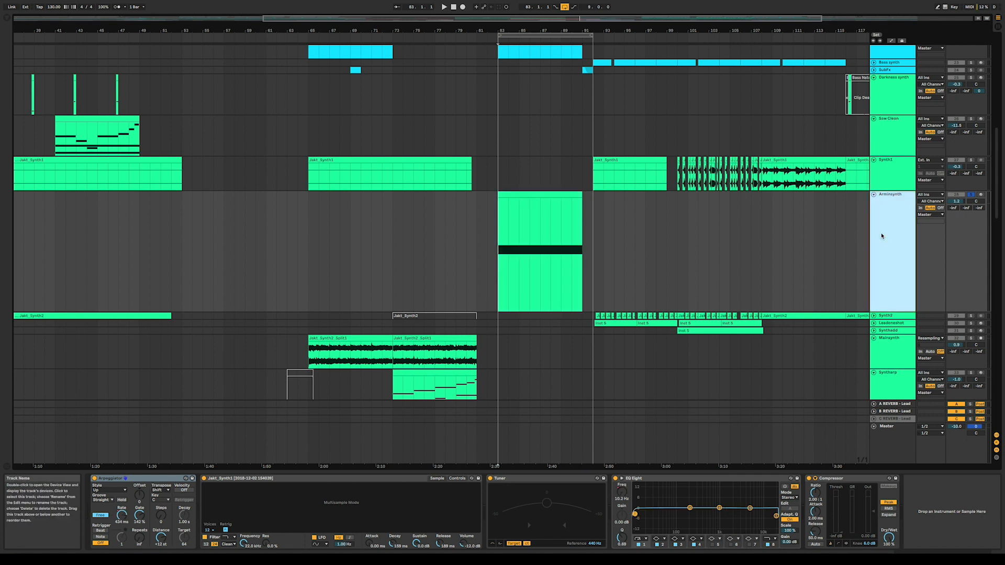
pyautogui.click(528, 208)
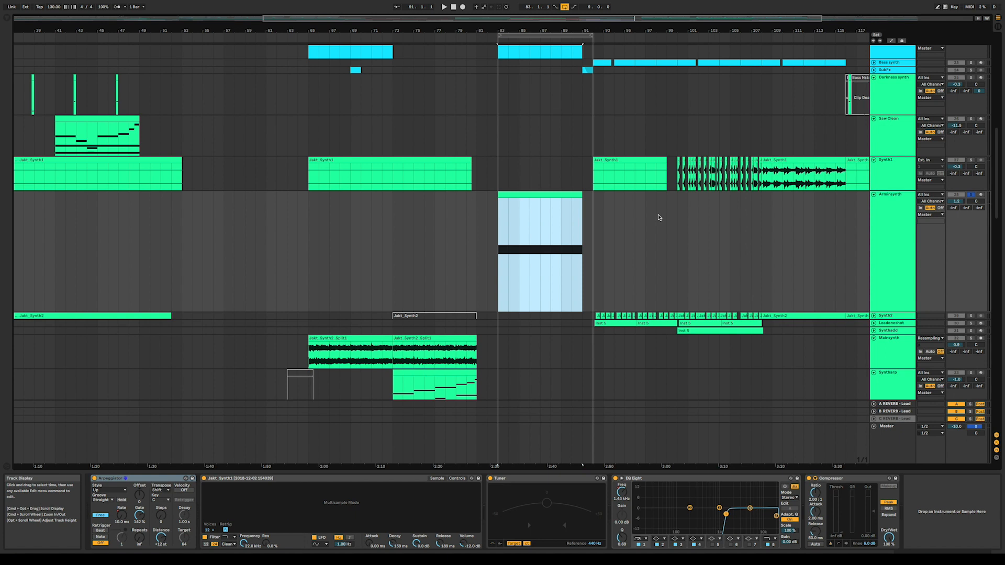
# Play the soloed Arminsynth clip from bar 83 and look through the choir, strings and effects tracks.
pyautogui.press('space')
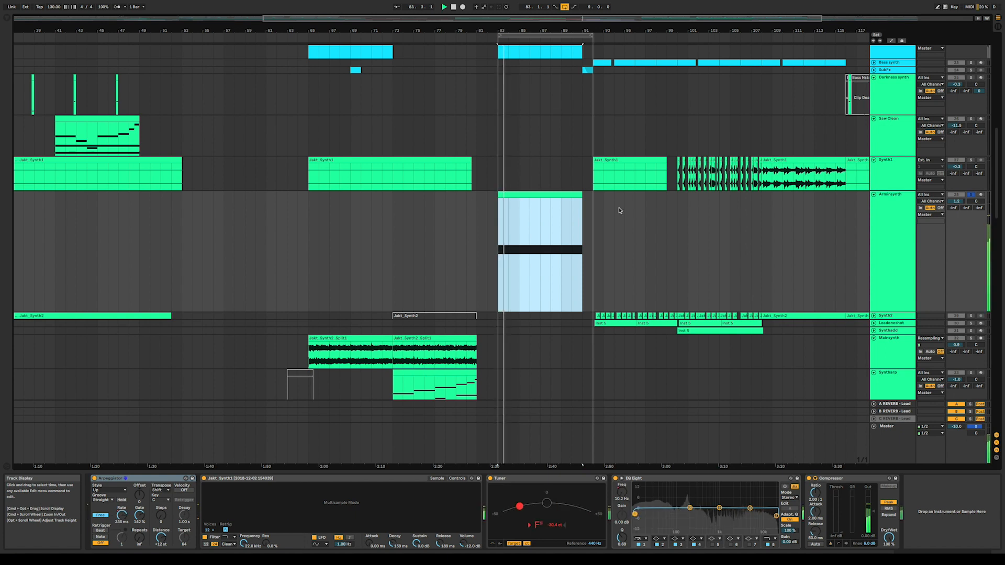
pyautogui.scroll(-8, 614, 207)
pyautogui.scroll(-15, 614, 207)
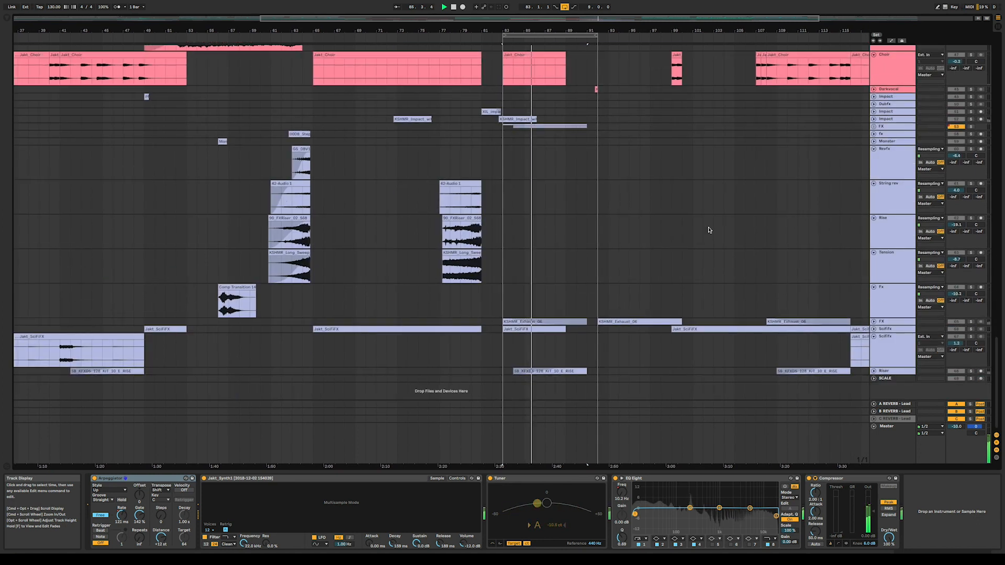
pyautogui.scroll(1, 709, 230)
pyautogui.scroll(10, 709, 230)
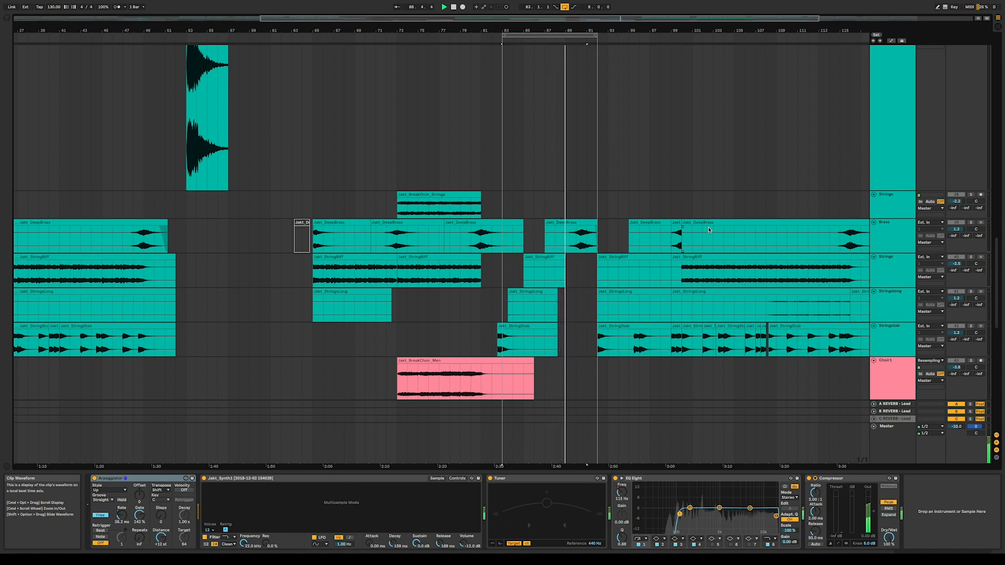
pyautogui.scroll(10, 709, 227)
pyautogui.scroll(5, 709, 229)
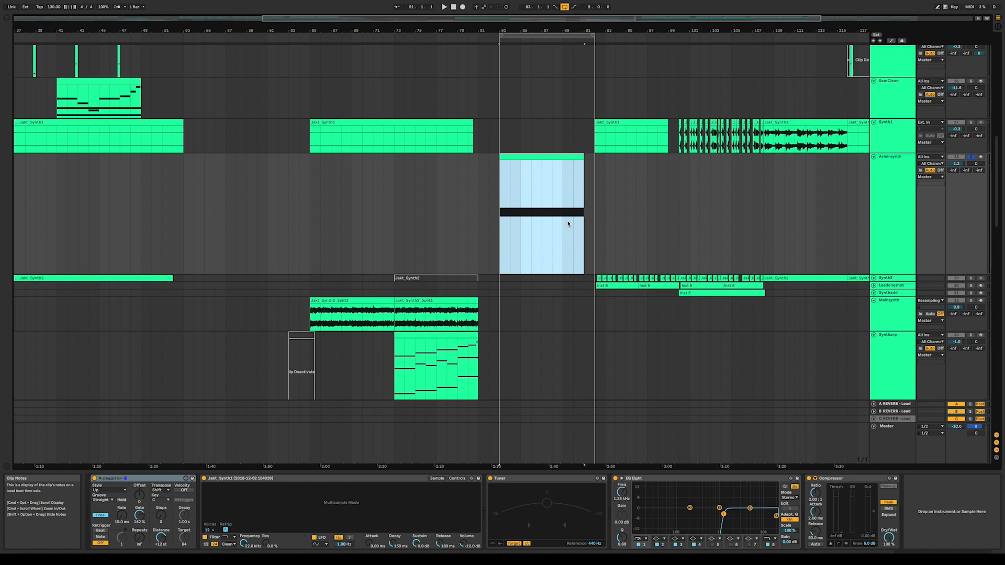
# Expand and solo the Snare track, select its clip starting at bar 83 and play it.
pyautogui.scroll(10, 563, 231)
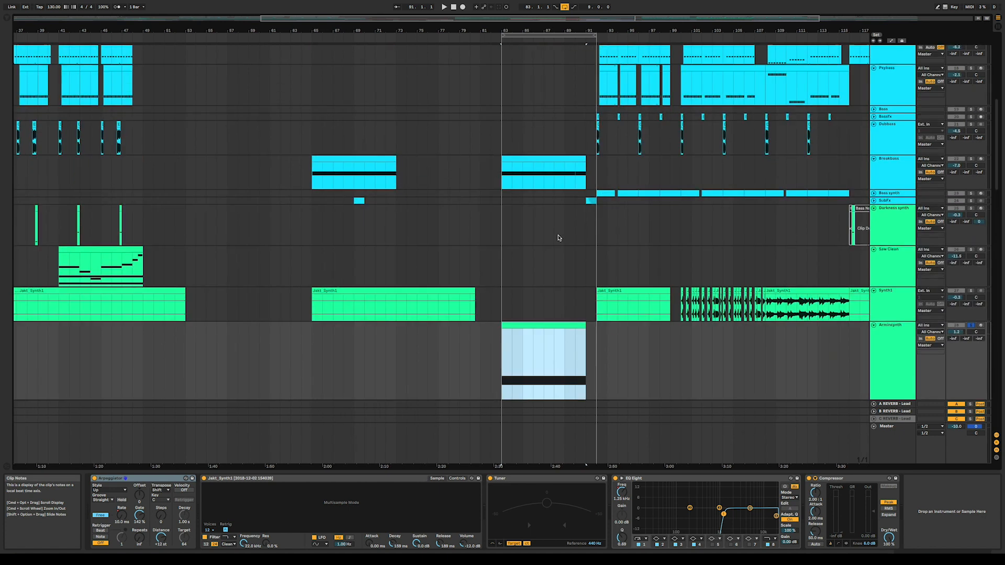
pyautogui.click(873, 255)
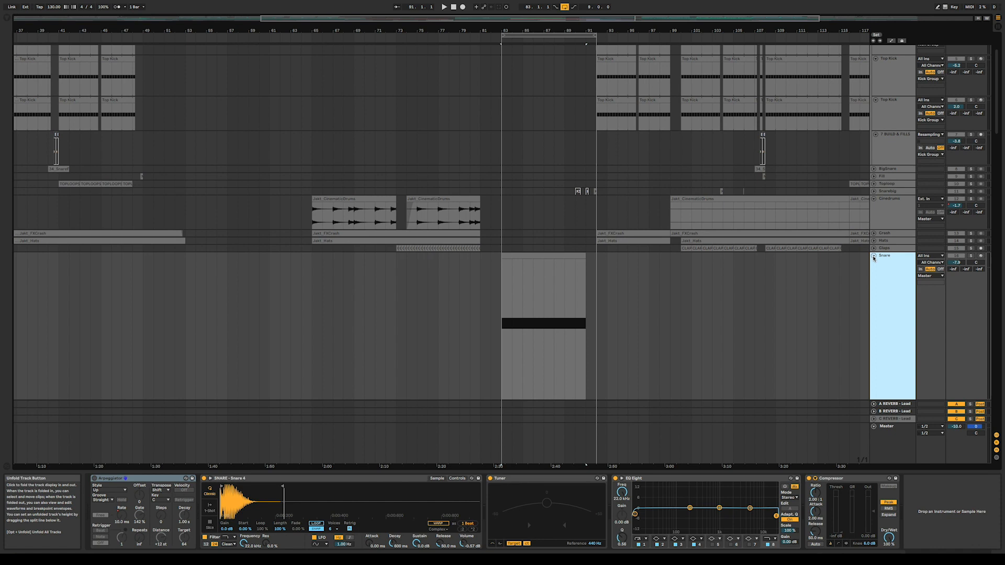
pyautogui.click(973, 256)
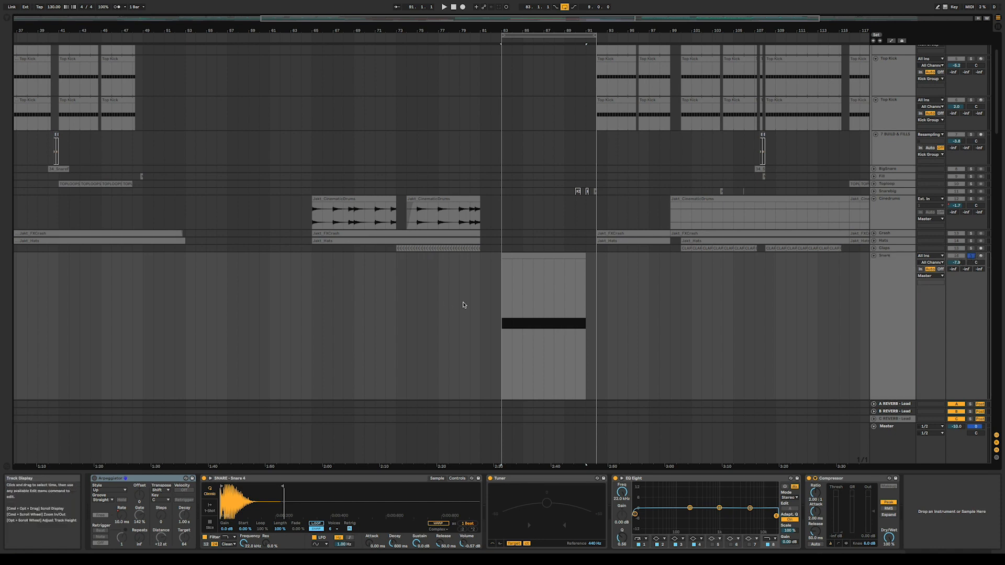
pyautogui.press('space')
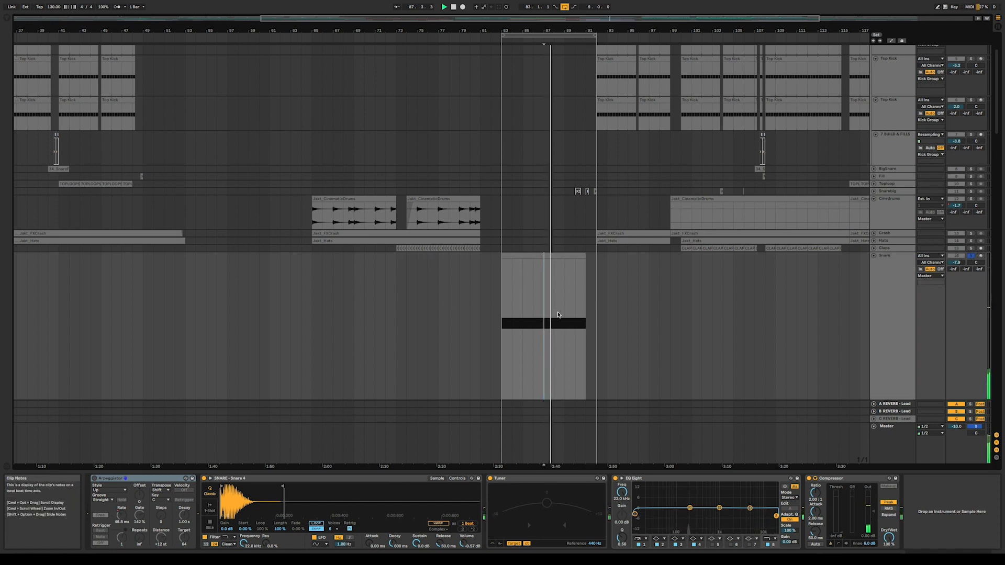
pyautogui.click(556, 256)
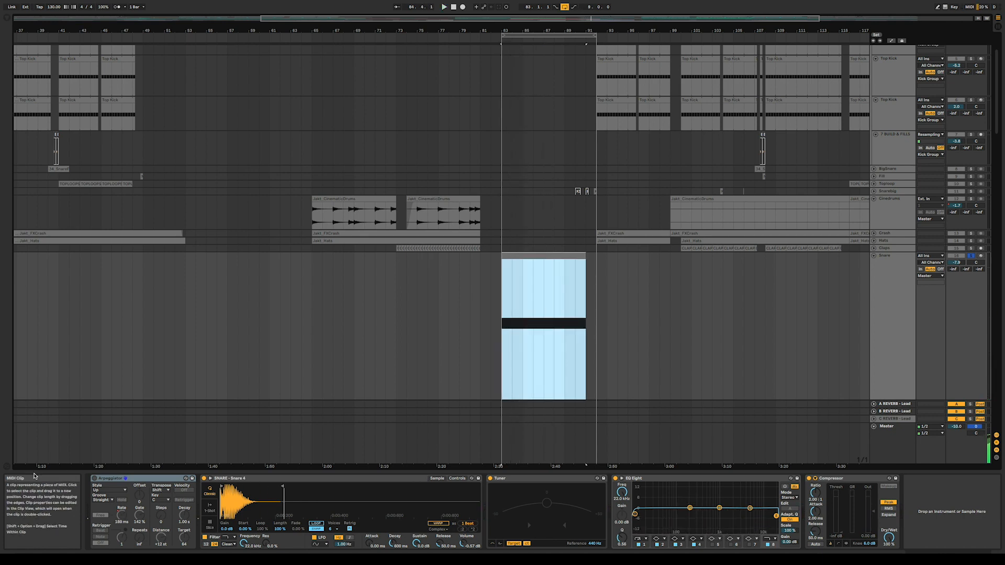
pyautogui.click(95, 478)
pyautogui.press('space')
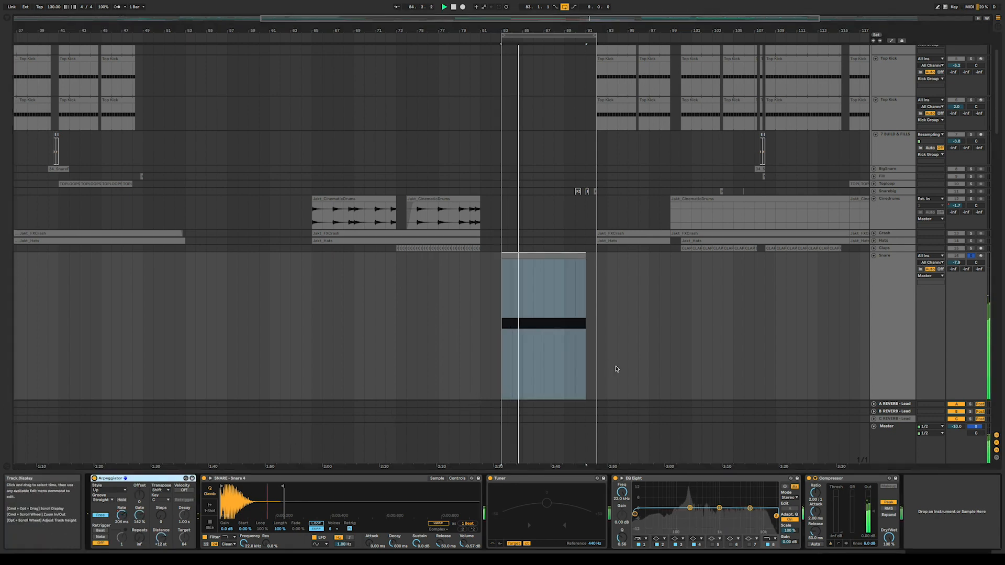
pyautogui.press('space')
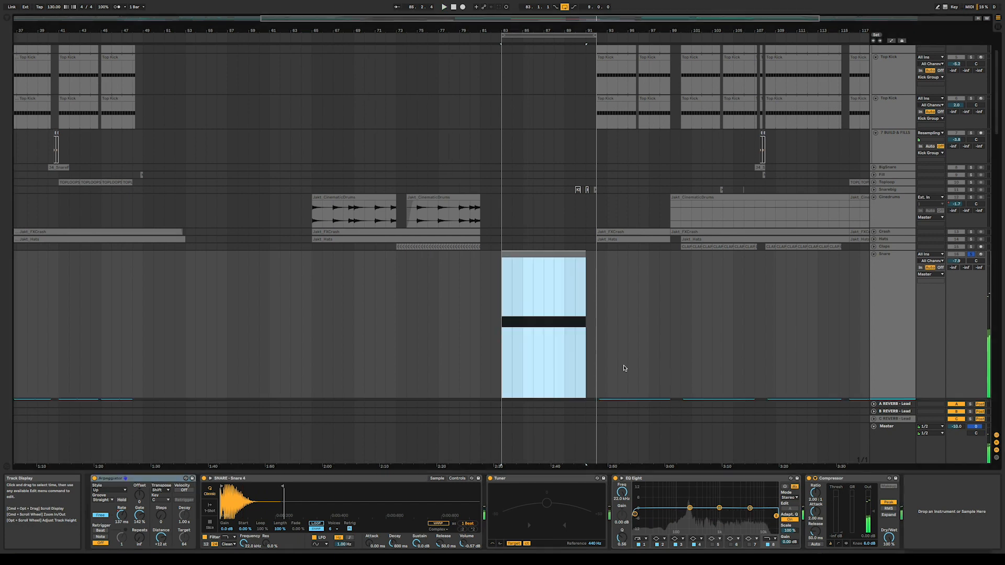
# Expand and solo the FX group and play its riser clips in the build-up from bar 83.
pyautogui.scroll(-15, 624, 368)
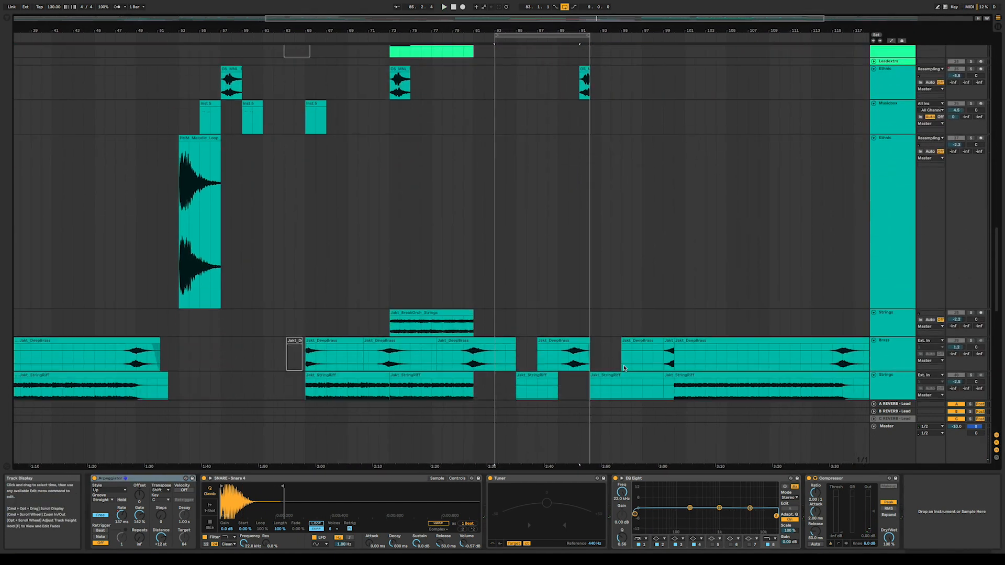
pyautogui.scroll(-12, 624, 368)
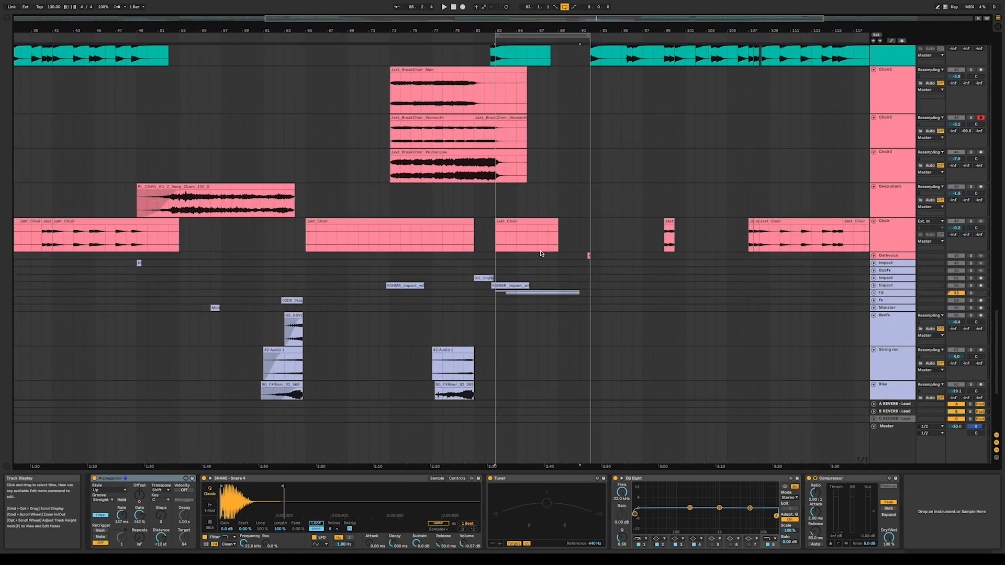
pyautogui.scroll(-5, 541, 253)
pyautogui.click(874, 178)
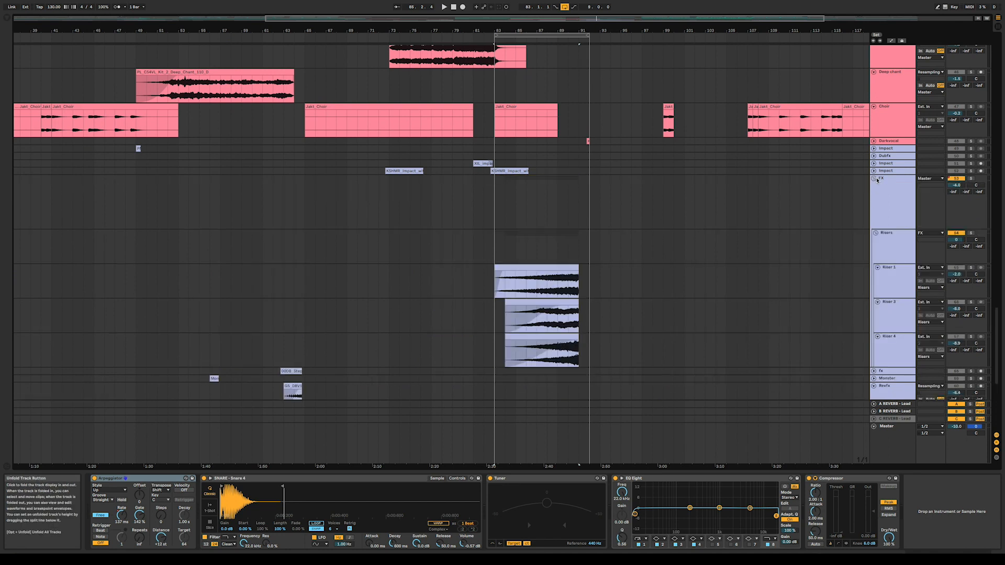
pyautogui.press('space')
pyautogui.click(520, 287)
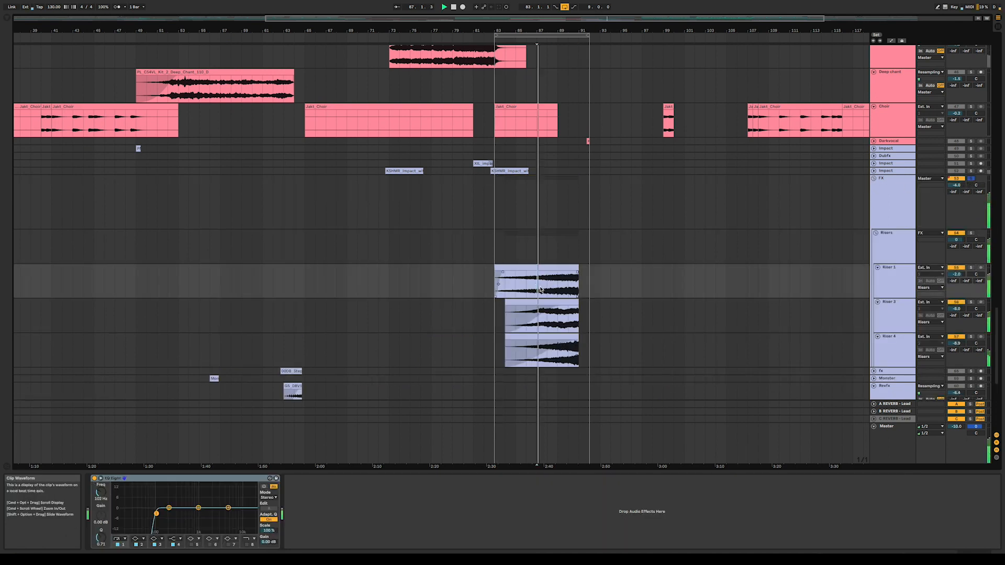
# Solo the second and third riser tracks in turn during playback, clear the solos and stop.
pyautogui.click(972, 303)
pyautogui.click(971, 338)
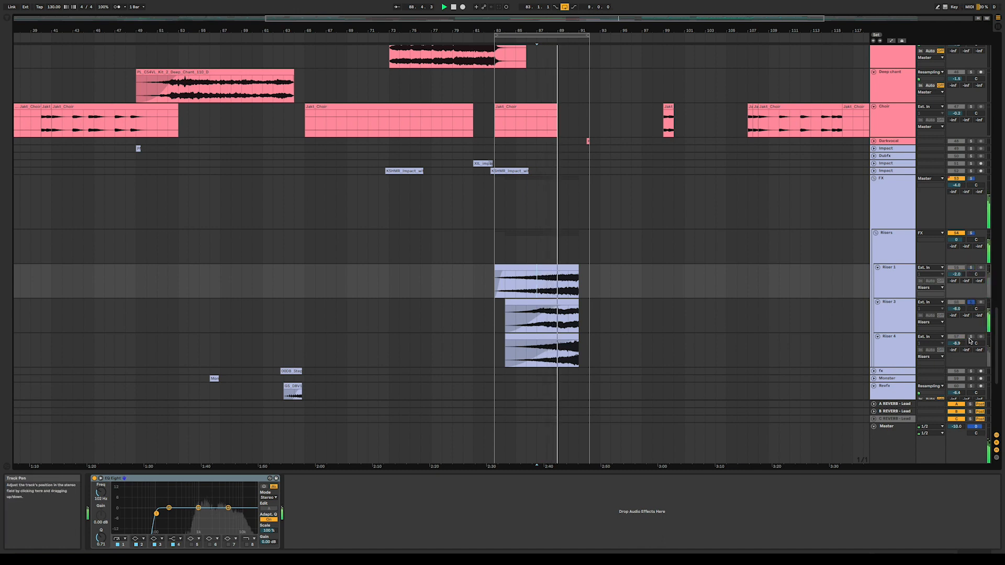
pyautogui.click(971, 338)
pyautogui.scroll(-5, 605, 316)
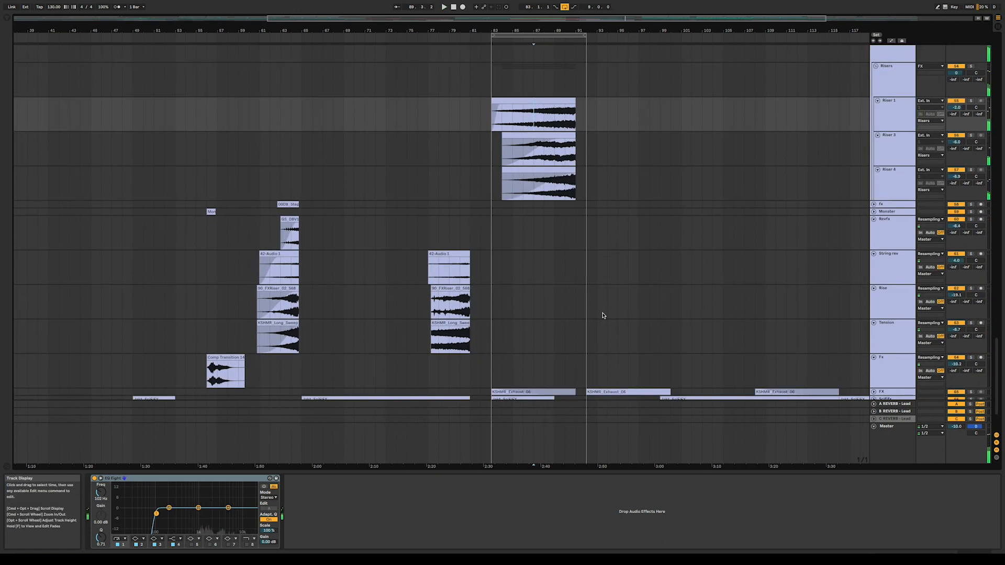
# Move the nine-bar loop to start at bar 92, select its time range and play the section.
pyautogui.scroll(20, 570, 290)
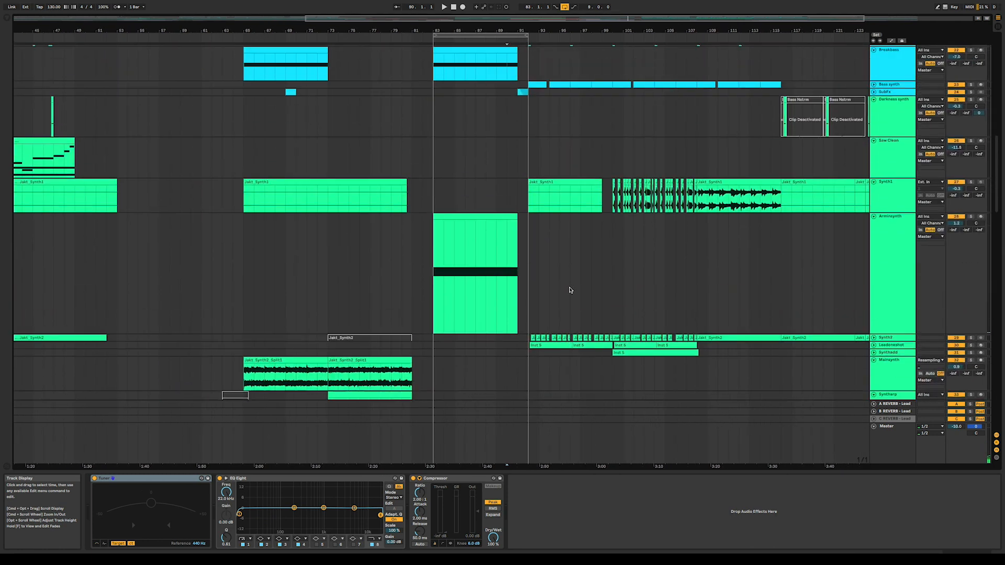
pyautogui.moveTo(459, 34); pyautogui.dragTo(557, 34)
pyautogui.click(599, 33)
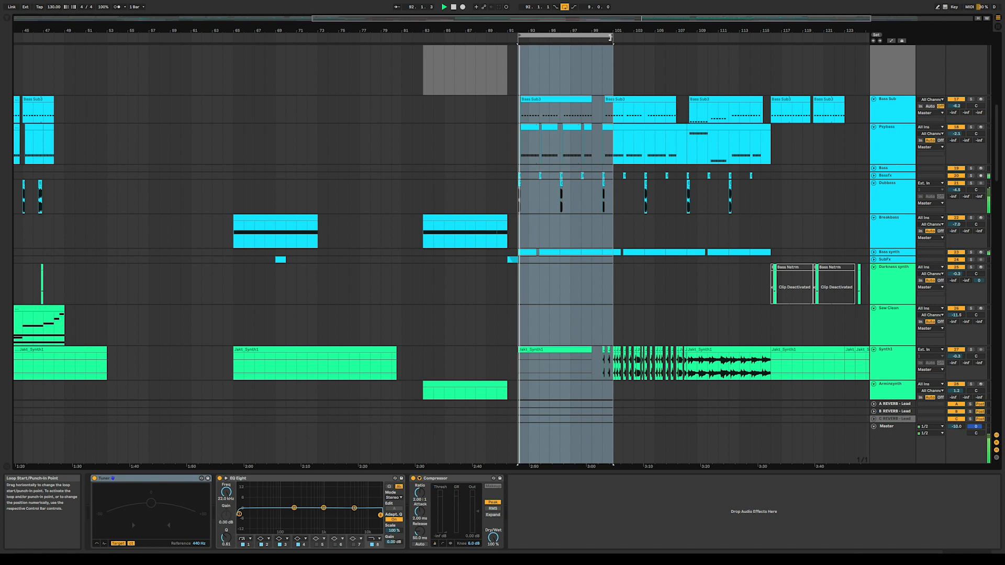
pyautogui.scroll(4, 602, 35)
pyautogui.scroll(5, 593, 129)
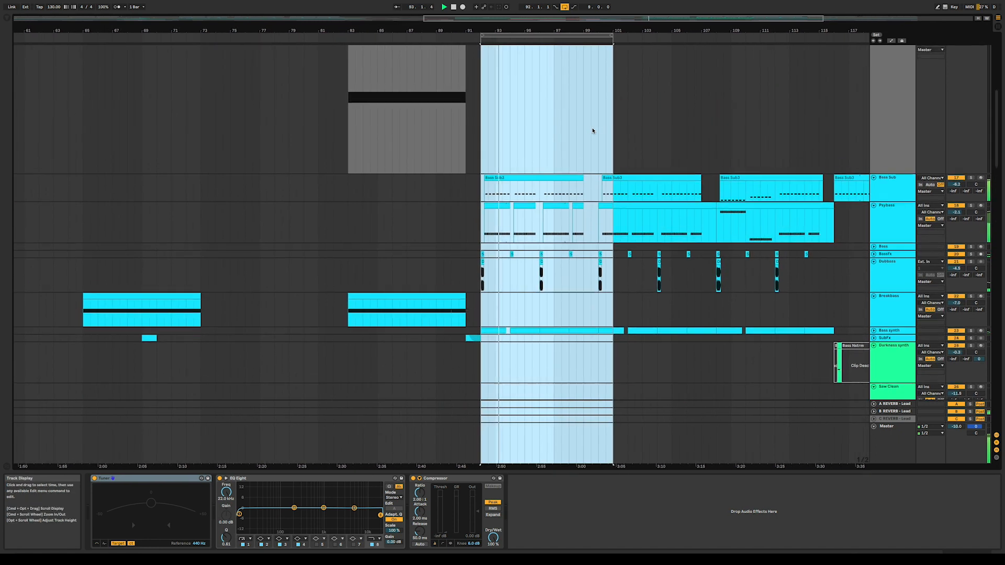
pyautogui.scroll(1, 593, 130)
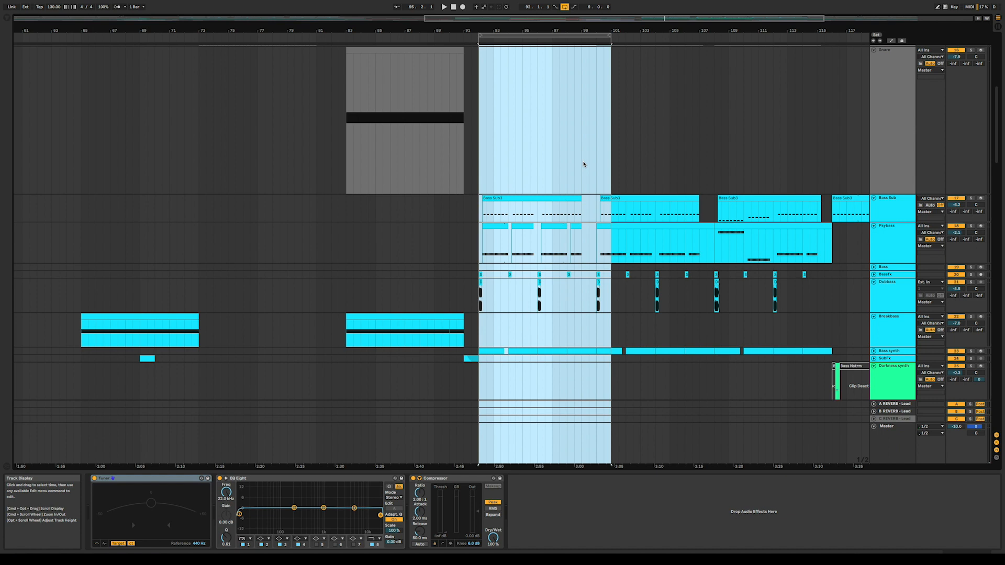
# Solo the Bassfx and Dubbass tracks and play them from bar 92.
pyautogui.click(481, 300)
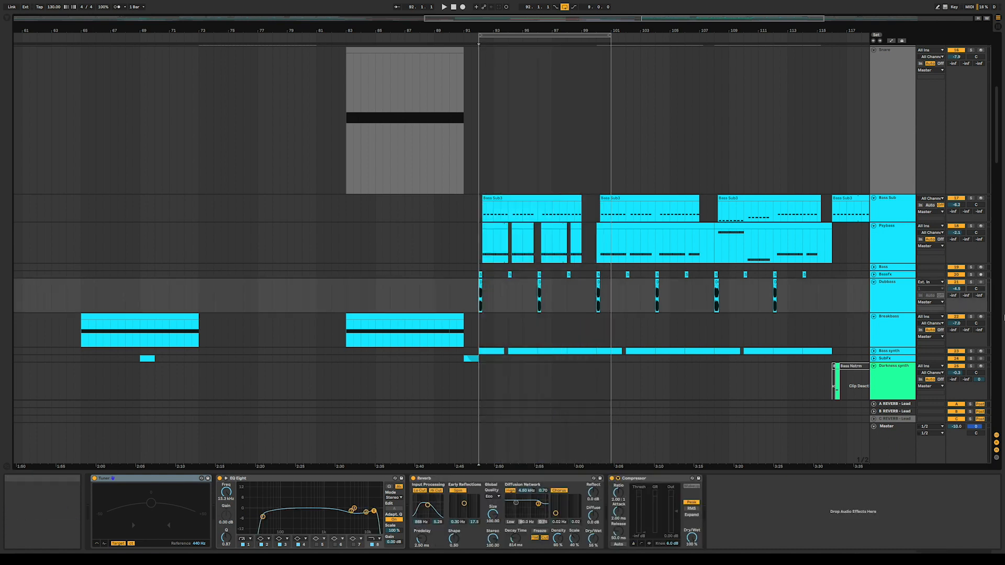
pyautogui.click(972, 283)
pyautogui.press('space')
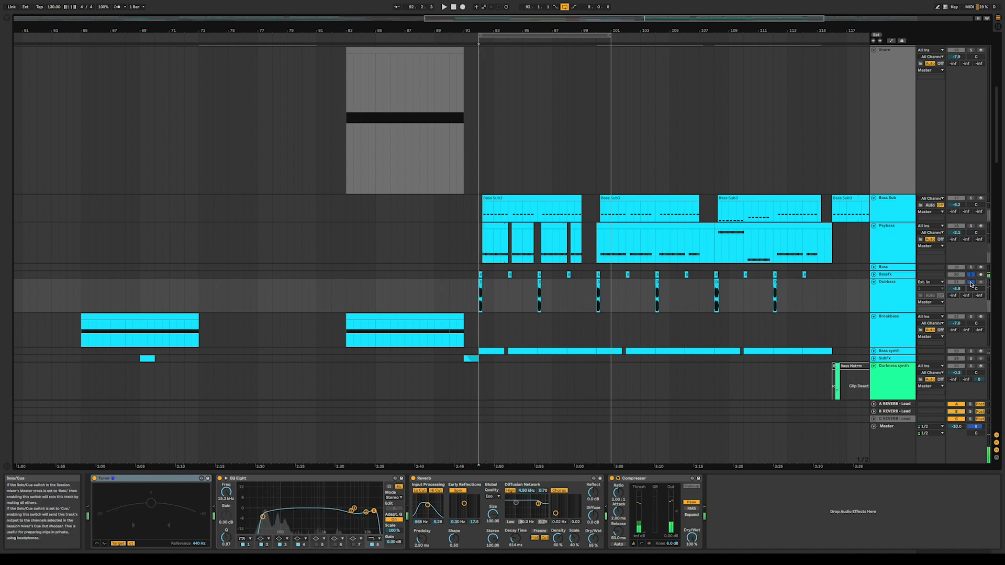
# Expand the Bass synth track, add it to the solo and play it with the other soloed bass tracks.
pyautogui.scroll(-5, 611, 298)
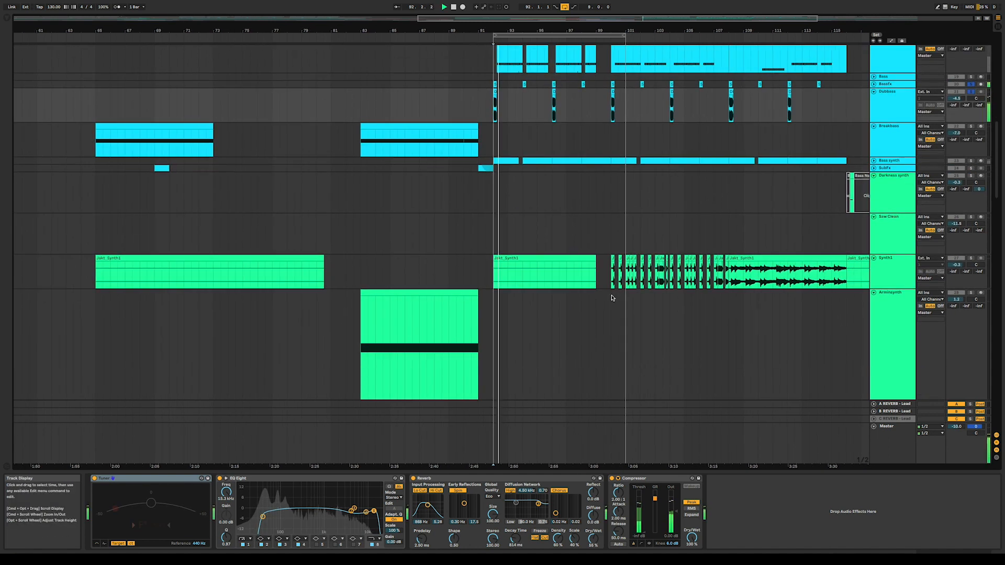
pyautogui.scroll(2, 611, 298)
pyautogui.click(874, 233)
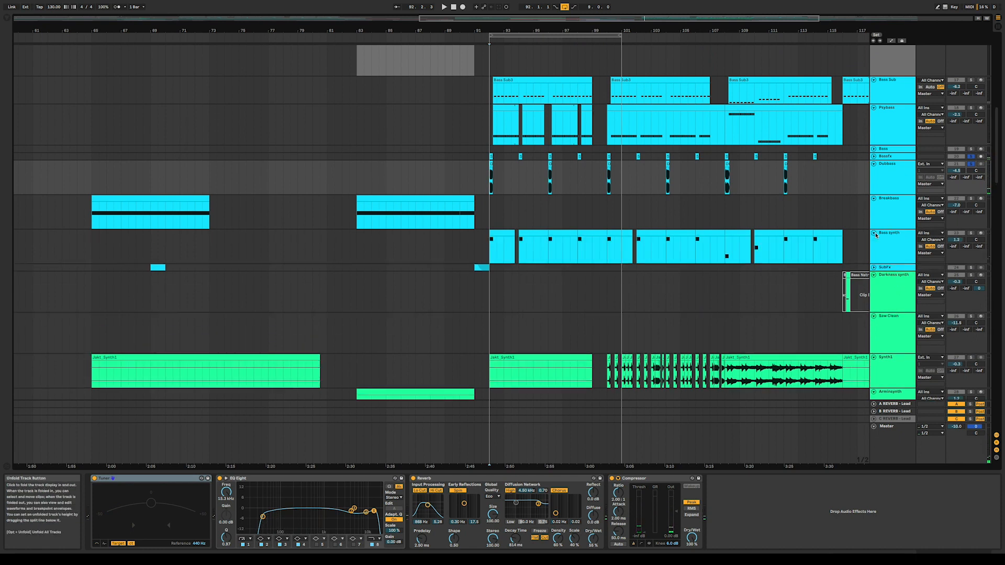
pyautogui.click(893, 233)
pyautogui.press('space')
pyautogui.press('space')
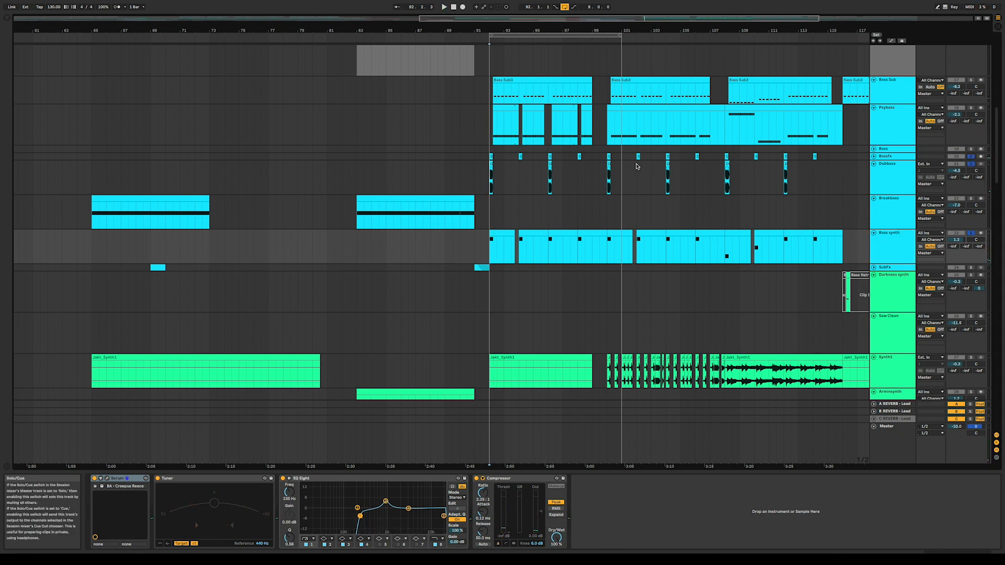
pyautogui.press('space')
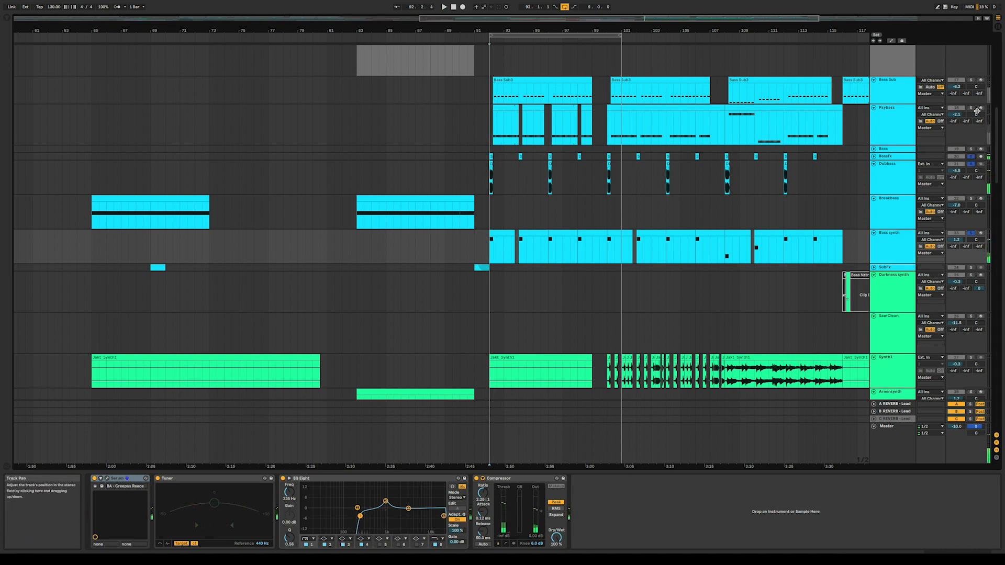
# Add the Bass Sub and Psybass tracks to the solo and play the combined bass layers from bar 92.
pyautogui.scroll(4, 665, 131)
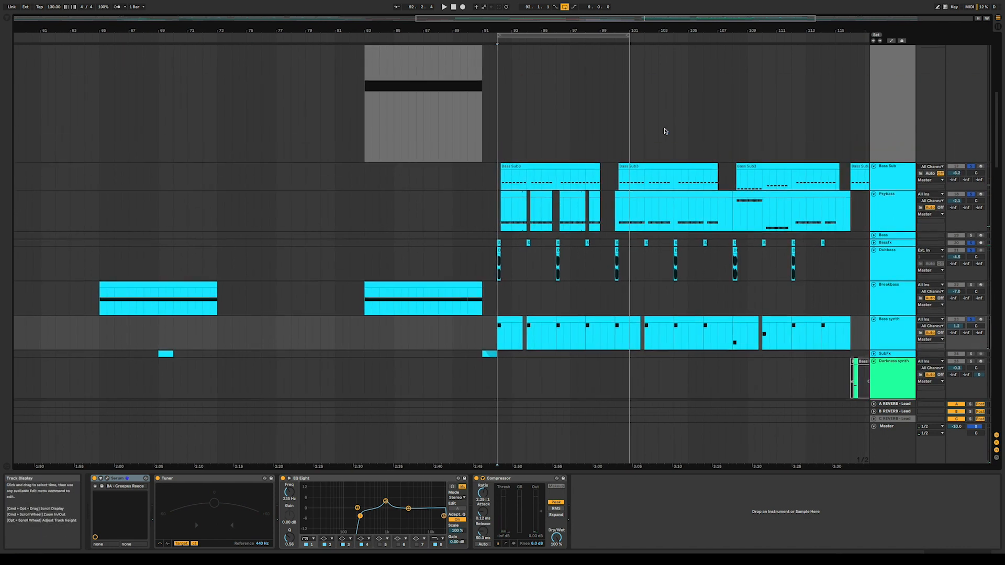
pyautogui.scroll(1, 665, 131)
pyautogui.press('space')
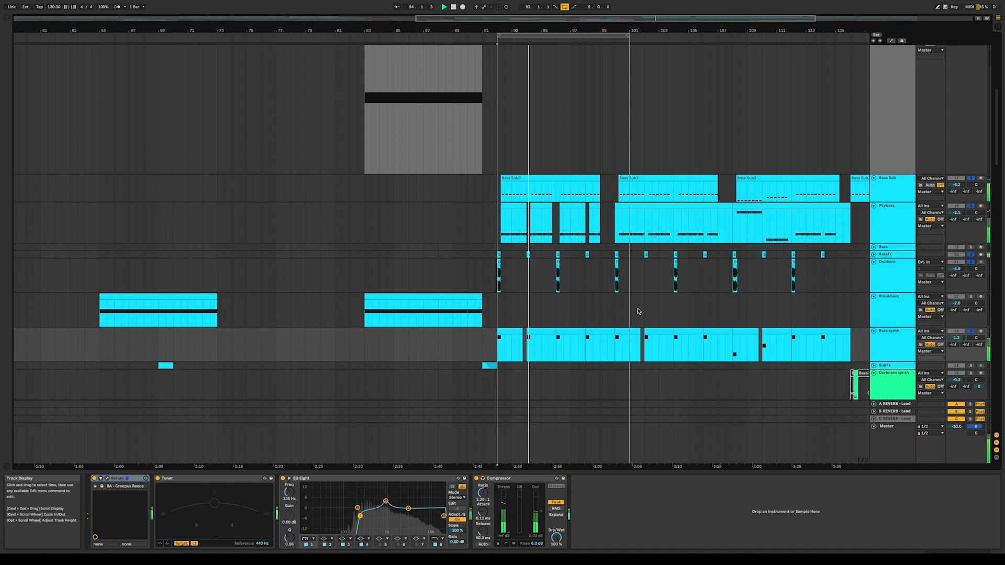
pyautogui.press('space')
# Expand and solo the Synth2 track with its chopped clips from bar 92.
pyautogui.scroll(7, 579, 252)
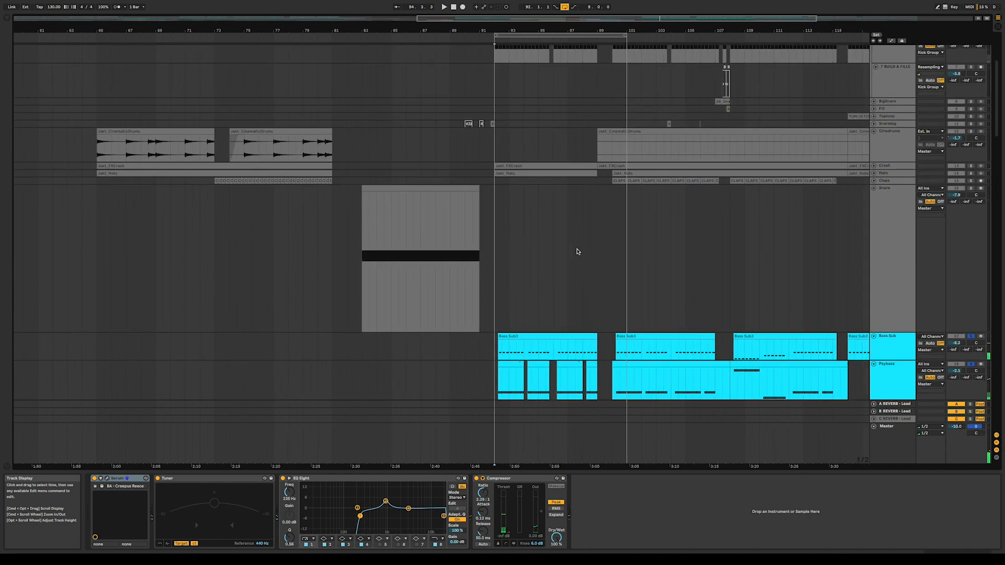
pyautogui.scroll(-15, 578, 252)
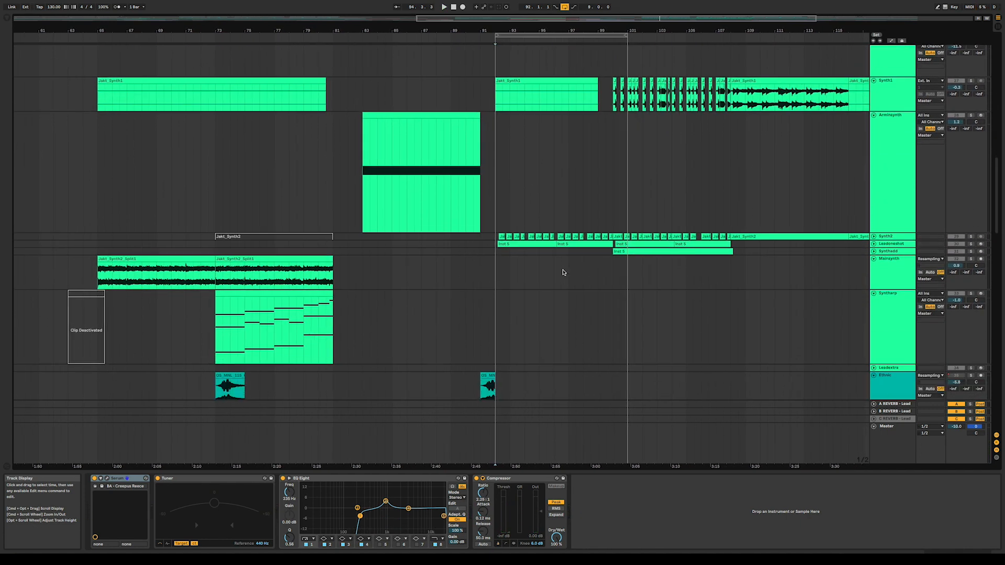
pyautogui.scroll(-1, 564, 272)
pyautogui.click(873, 230)
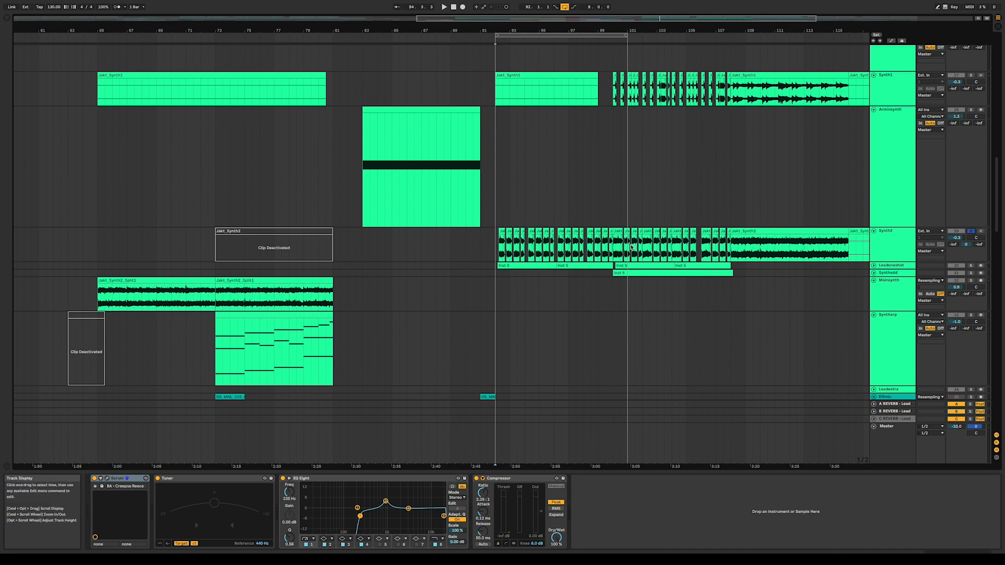
# Expand and solo the Leadoneshot track and select its first clip after bar 92.
pyautogui.click(873, 265)
pyautogui.click(898, 280)
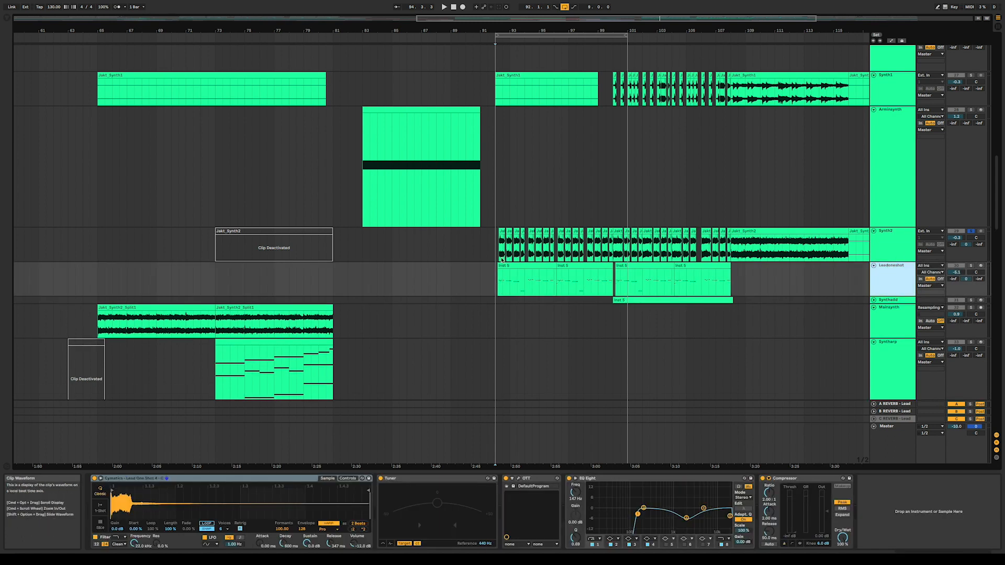
pyautogui.click(504, 266)
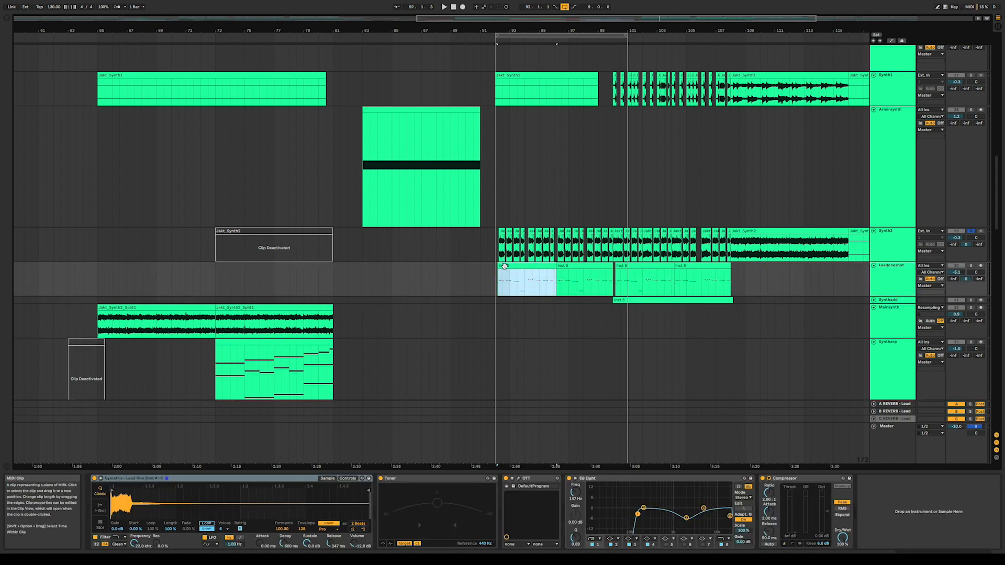
pyautogui.click(971, 267)
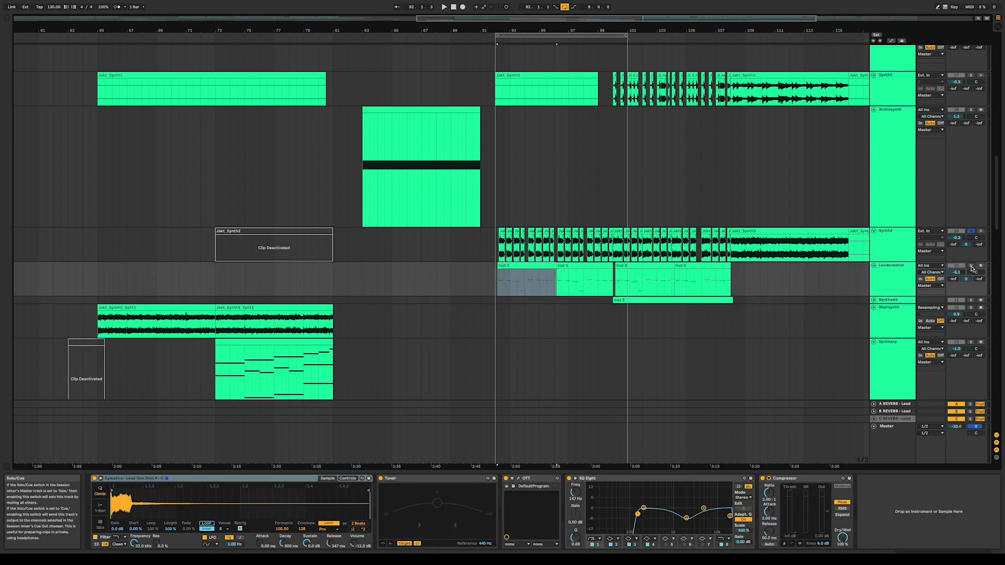
# Play the first Leadoneshot clip on its own, and add Synth2 to the solo to play both together.
pyautogui.click(530, 265)
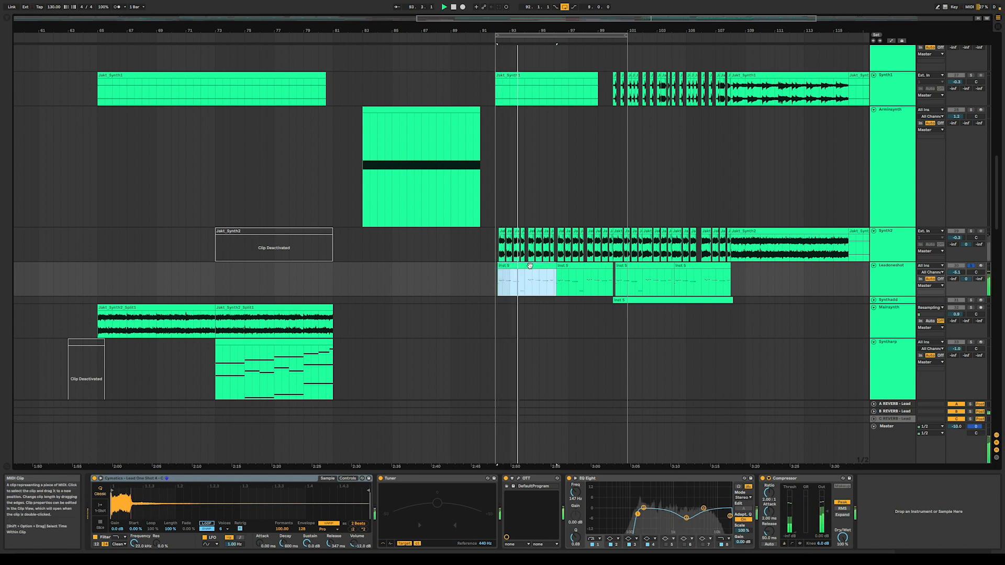
pyautogui.click(972, 234)
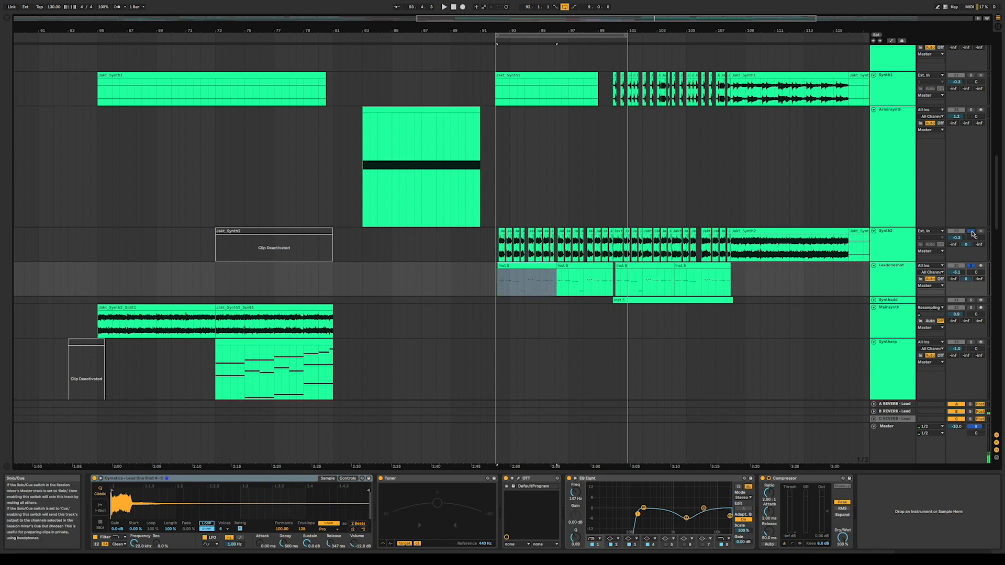
pyautogui.press('space')
# Clear the solos and play the full arrangement from bar 92, following the synth, brass and string tracks.
pyautogui.scroll(-1, 604, 312)
pyautogui.scroll(-15, 604, 313)
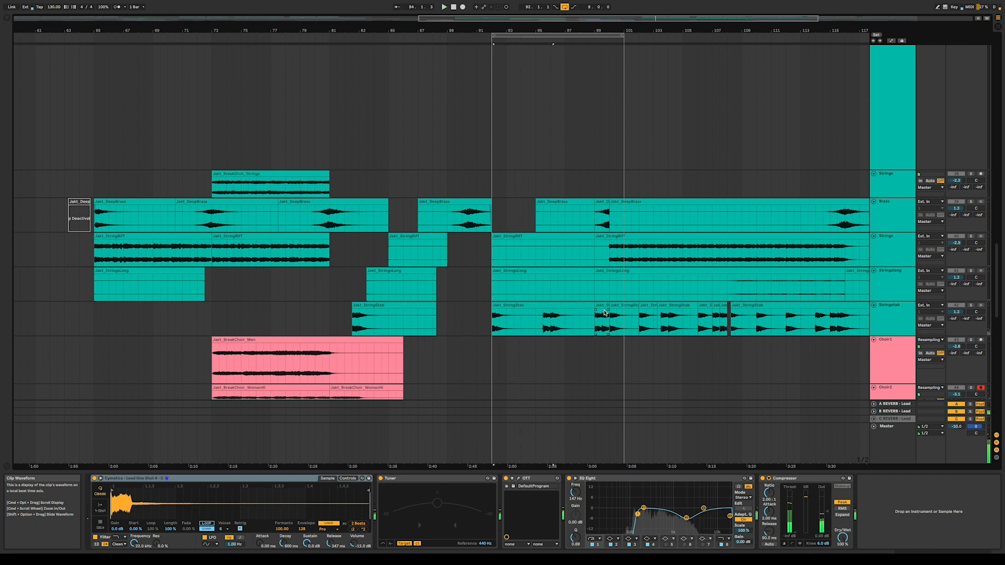
pyautogui.scroll(15, 917, 303)
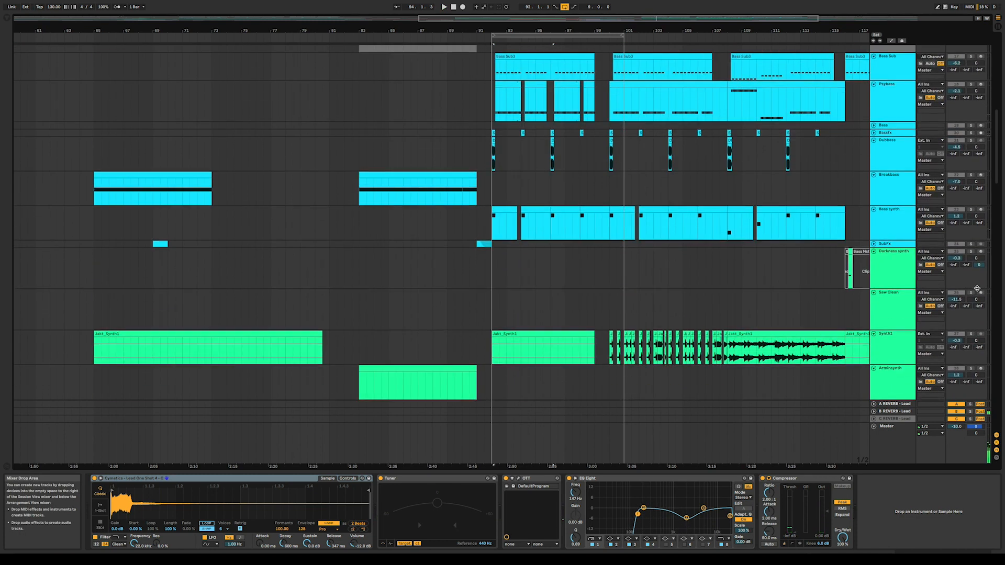
pyautogui.click(972, 334)
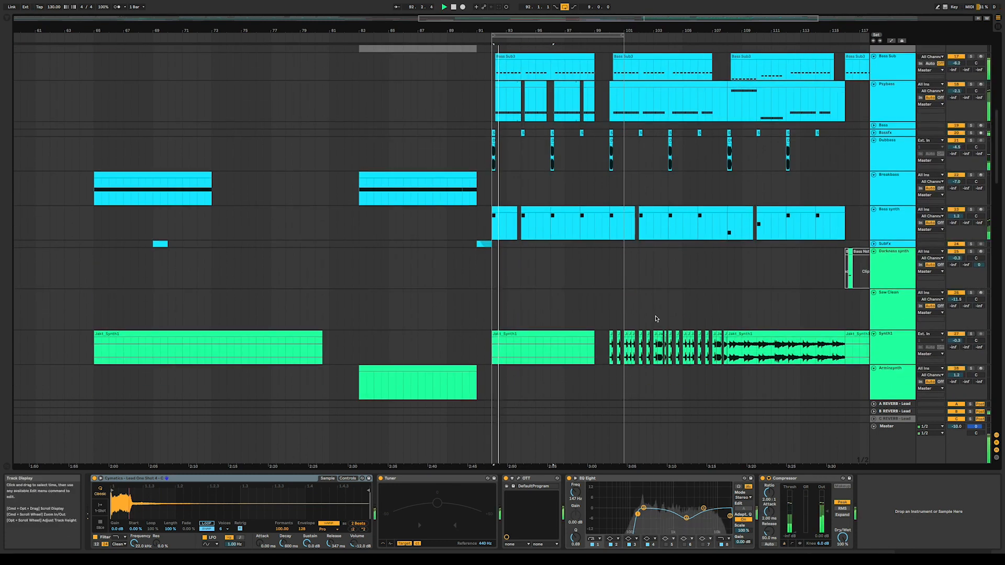
pyautogui.scroll(-5, 618, 306)
pyautogui.scroll(-10, 618, 305)
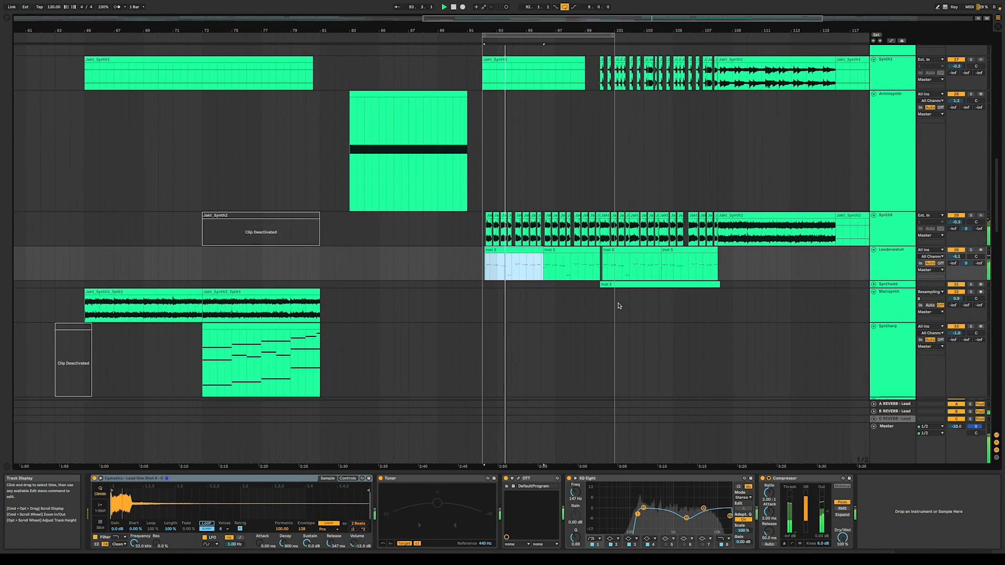
pyautogui.scroll(-5, 619, 306)
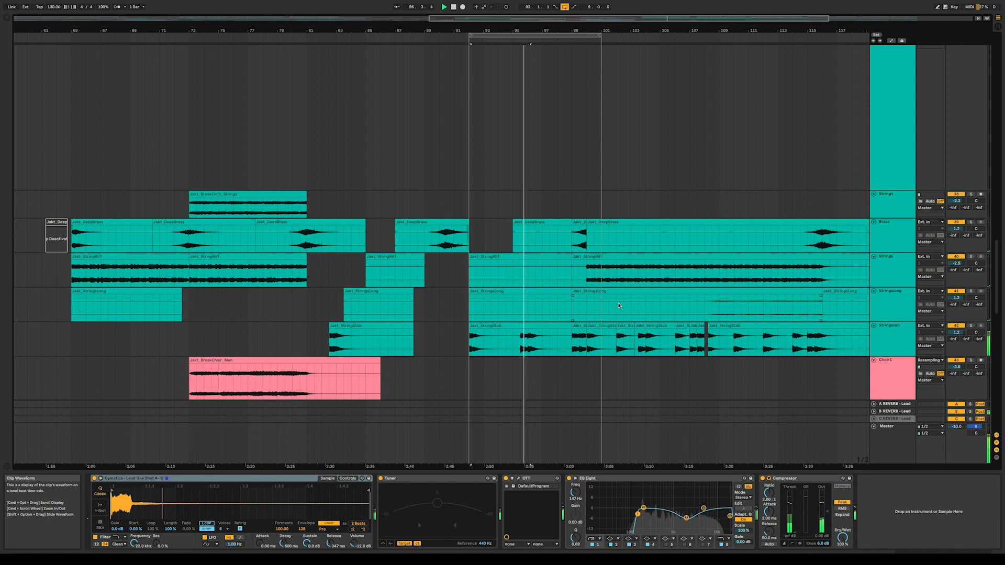
pyautogui.scroll(15, 687, 155)
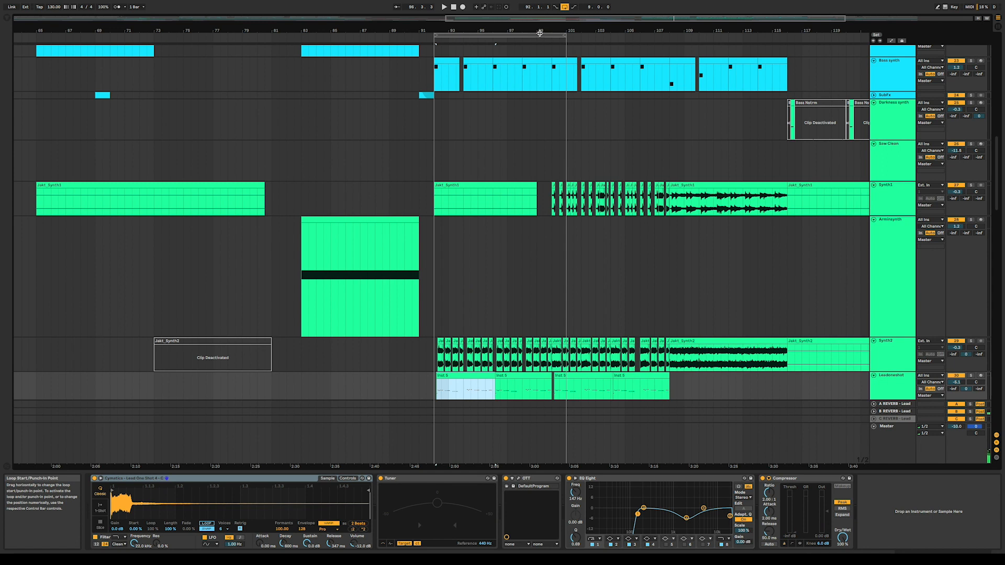
# Move the loop to start at bar 100, play the full arrangement there and solo Synth1 for its chopped clips.
pyautogui.moveTo(530, 34); pyautogui.dragTo(652, 39)
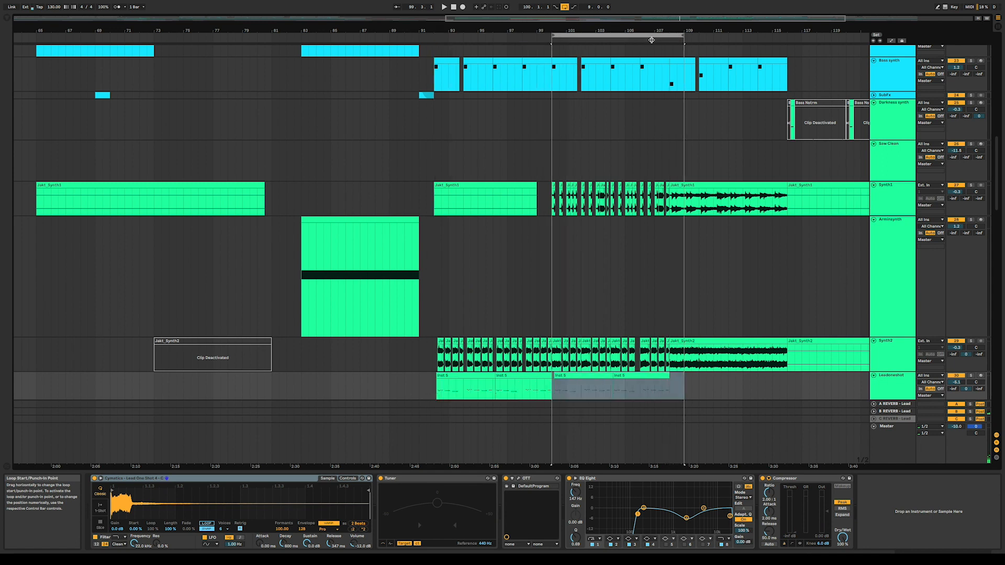
pyautogui.click(550, 206)
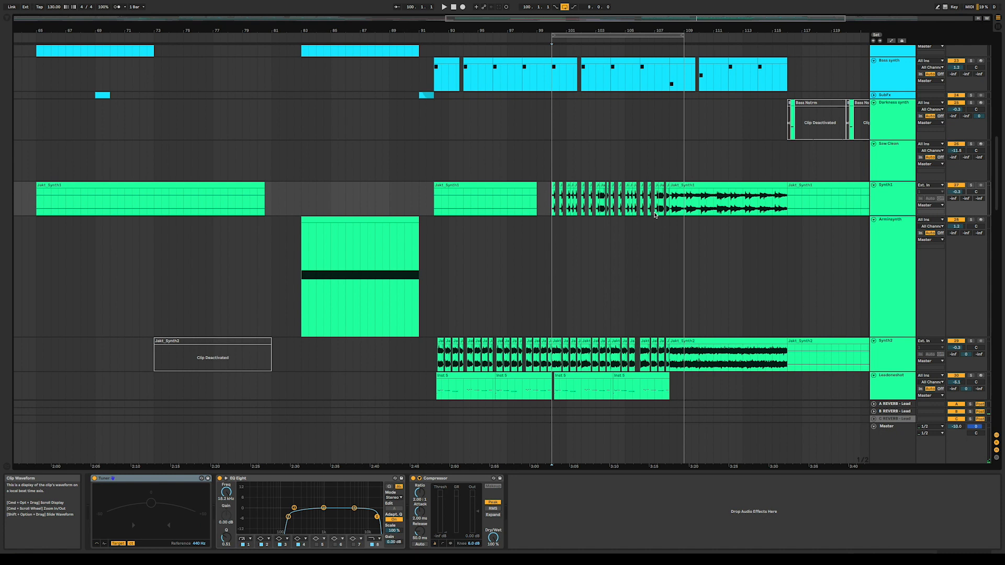
pyautogui.click(893, 193)
pyautogui.press('space')
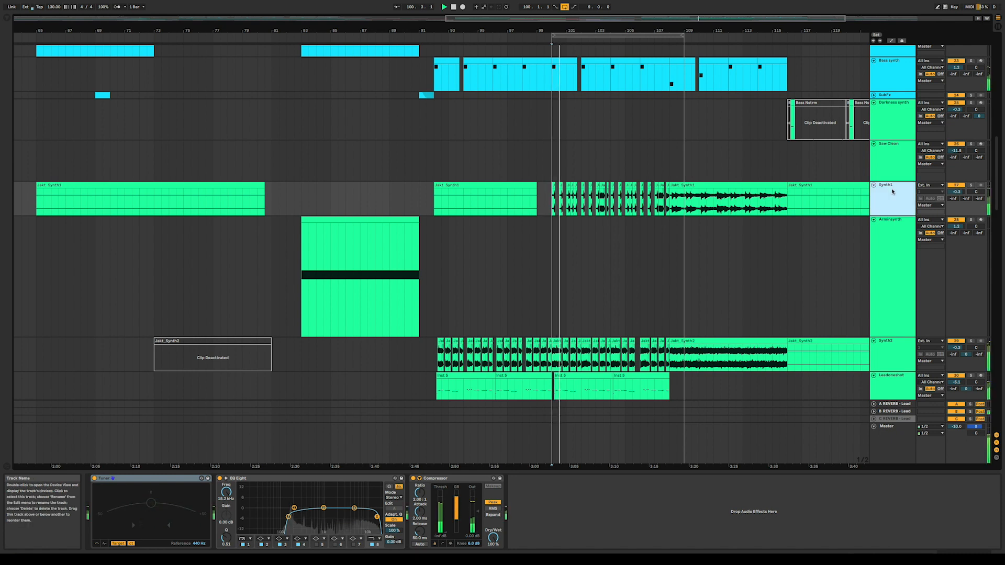
pyautogui.click(971, 185)
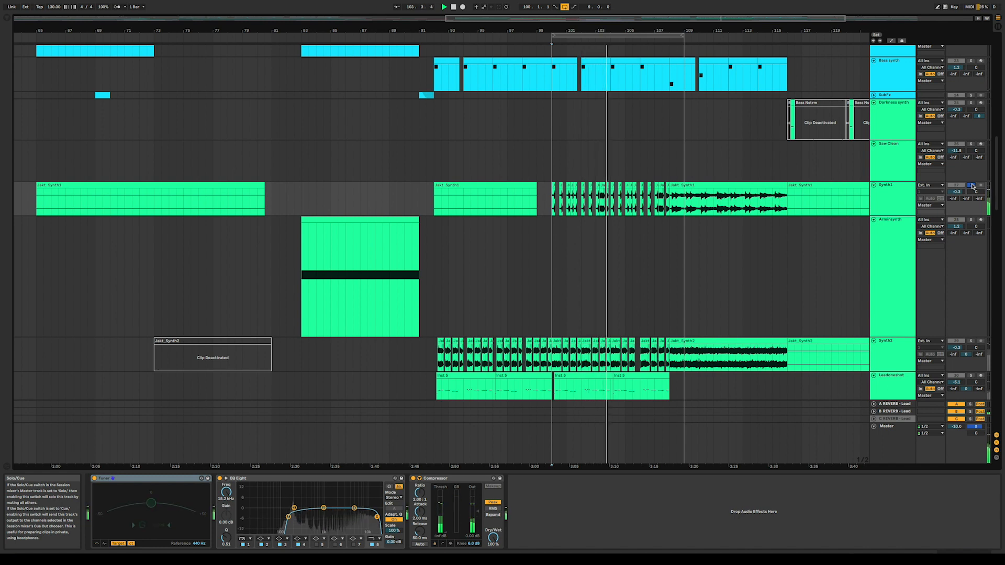
# Move the loop to start at bar 108, clear the Synth1 solo and play all tracks from there.
pyautogui.scroll(5, 545, 280)
pyautogui.hscroll(3, 545, 280)
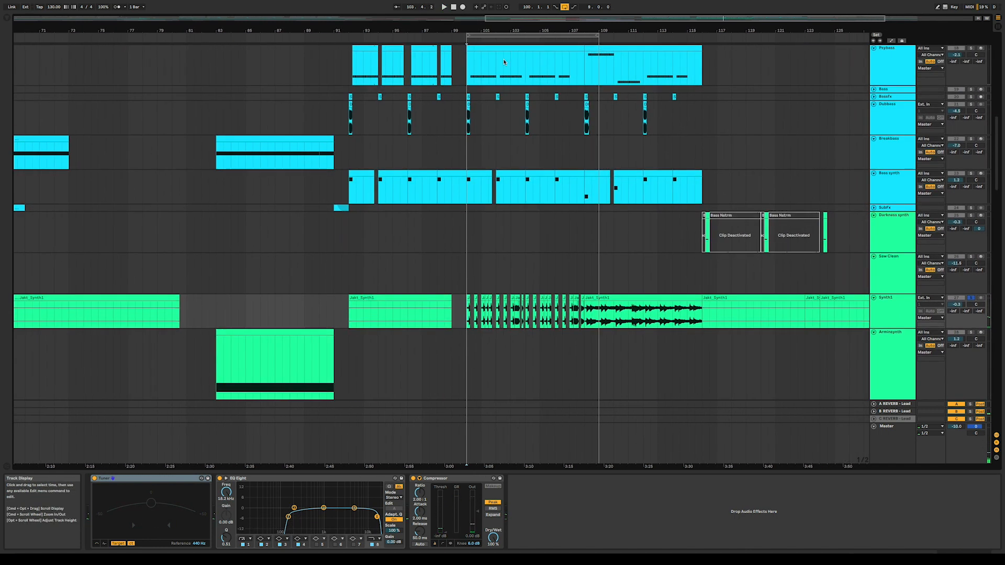
pyautogui.moveTo(497, 37); pyautogui.dragTo(583, 39)
pyautogui.moveTo(624, 43); pyautogui.dragTo(616, 43)
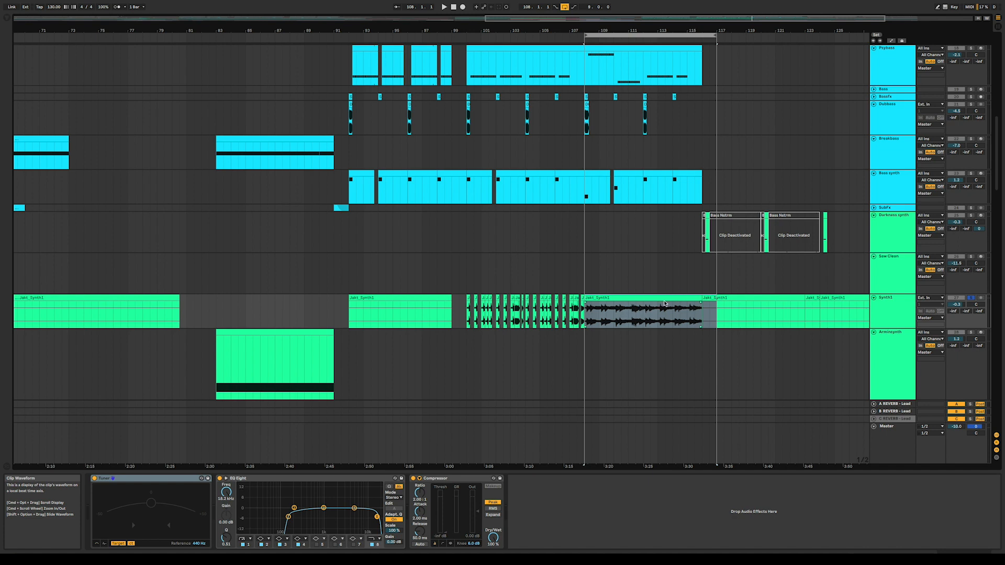
pyautogui.click(971, 300)
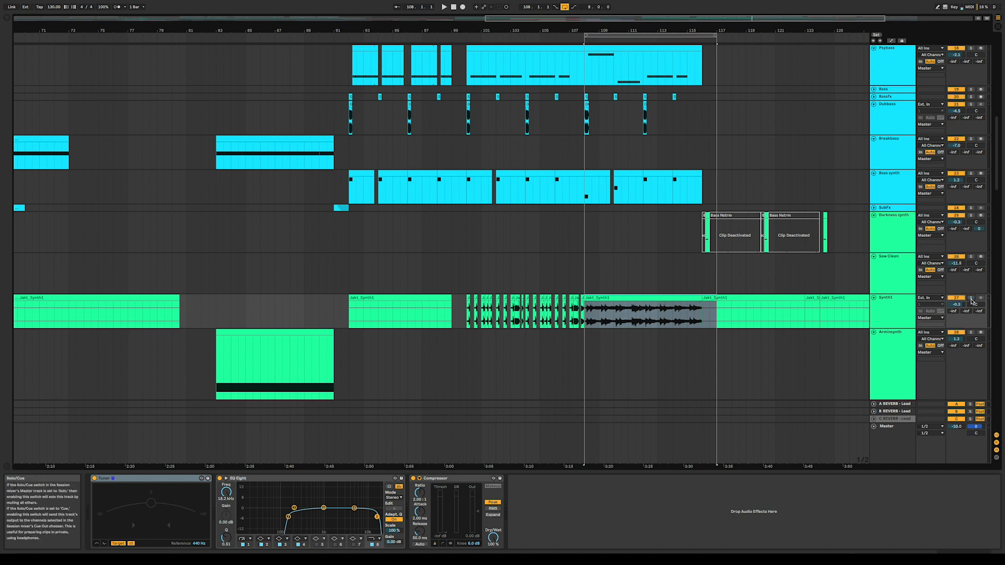
pyautogui.press('space')
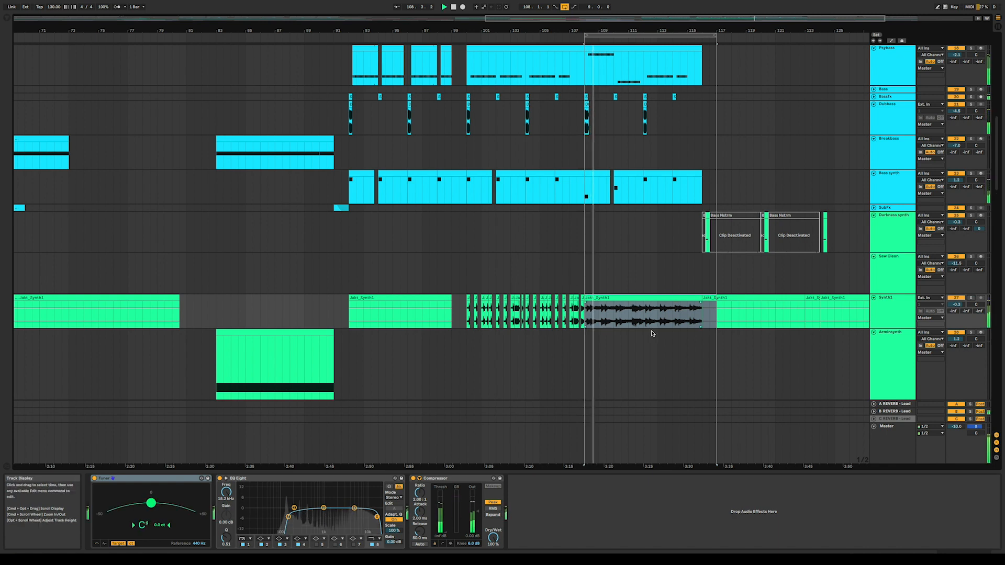
# Solo the Choir track during playback, clear the solo to hear the full mix with the drums, and stop playback.
pyautogui.scroll(-10, 659, 349)
pyautogui.scroll(-2, 659, 349)
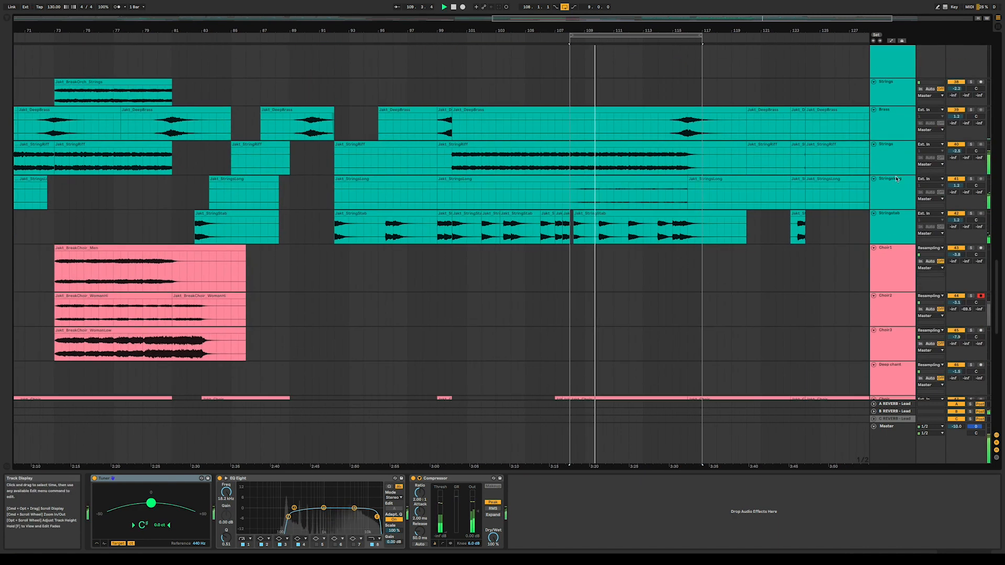
pyautogui.scroll(-6, 755, 234)
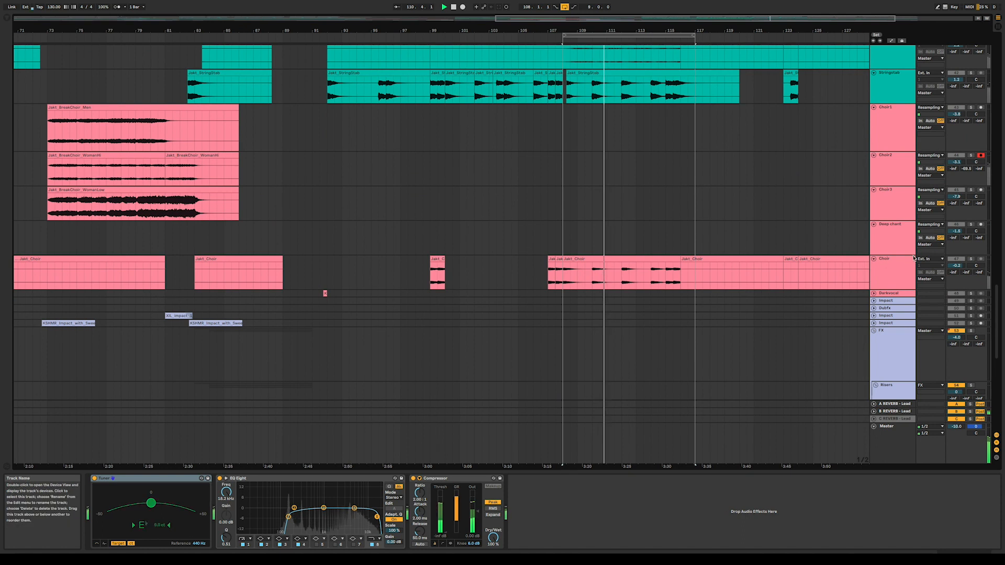
pyautogui.scroll(-2, 756, 234)
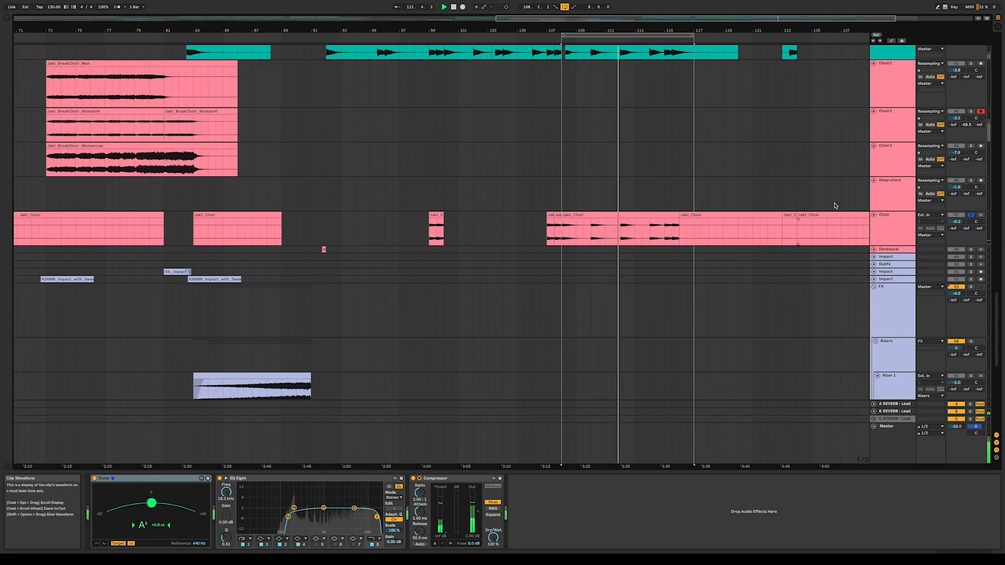
pyautogui.scroll(9, 690, 151)
pyautogui.scroll(15, 691, 152)
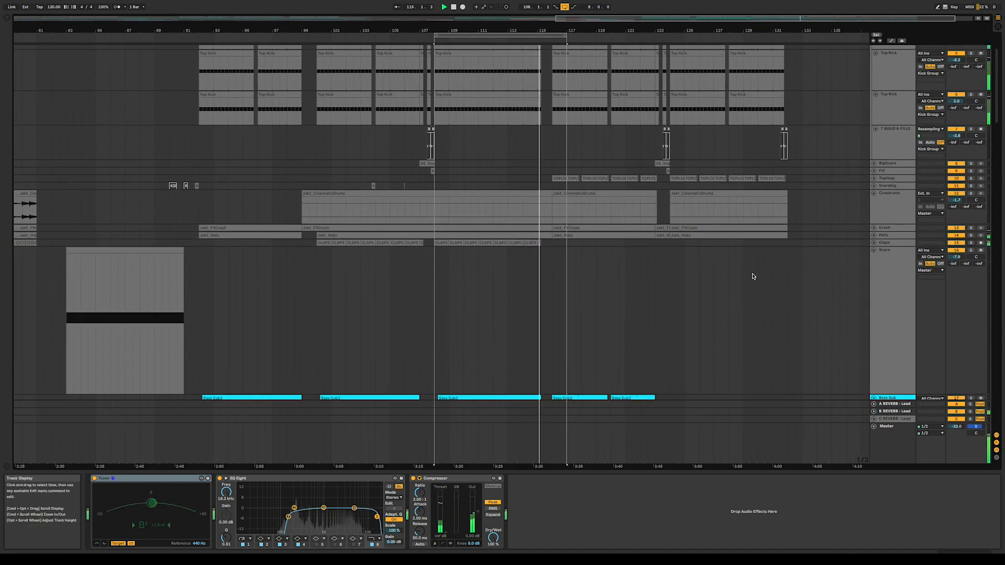
pyautogui.press('space')
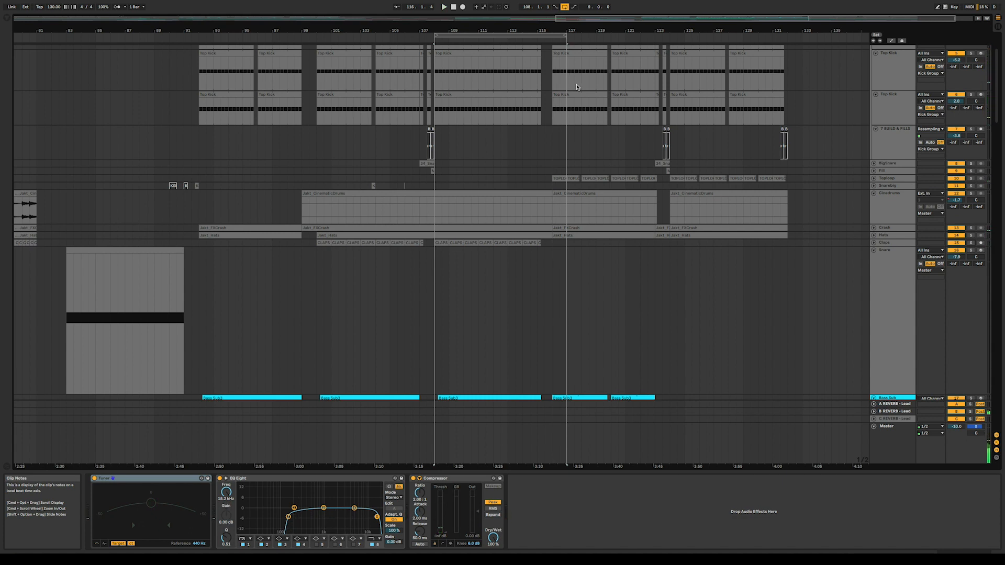